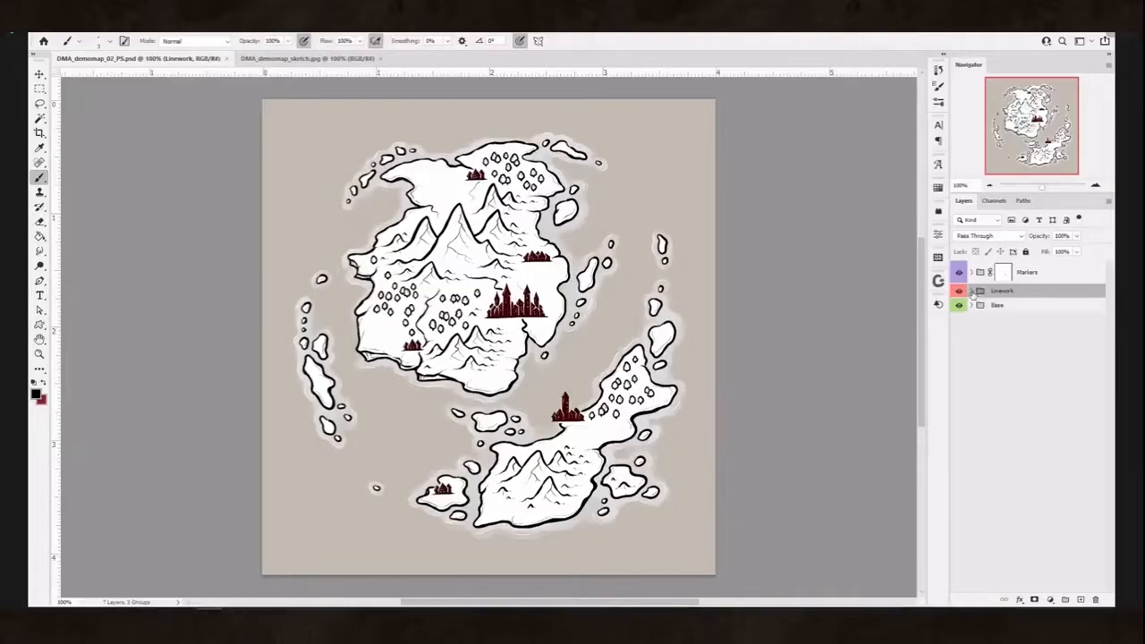
# - Expand the Linework group and look through its Trees, Ripples and LA 1 layers
pyautogui.click(972, 293)
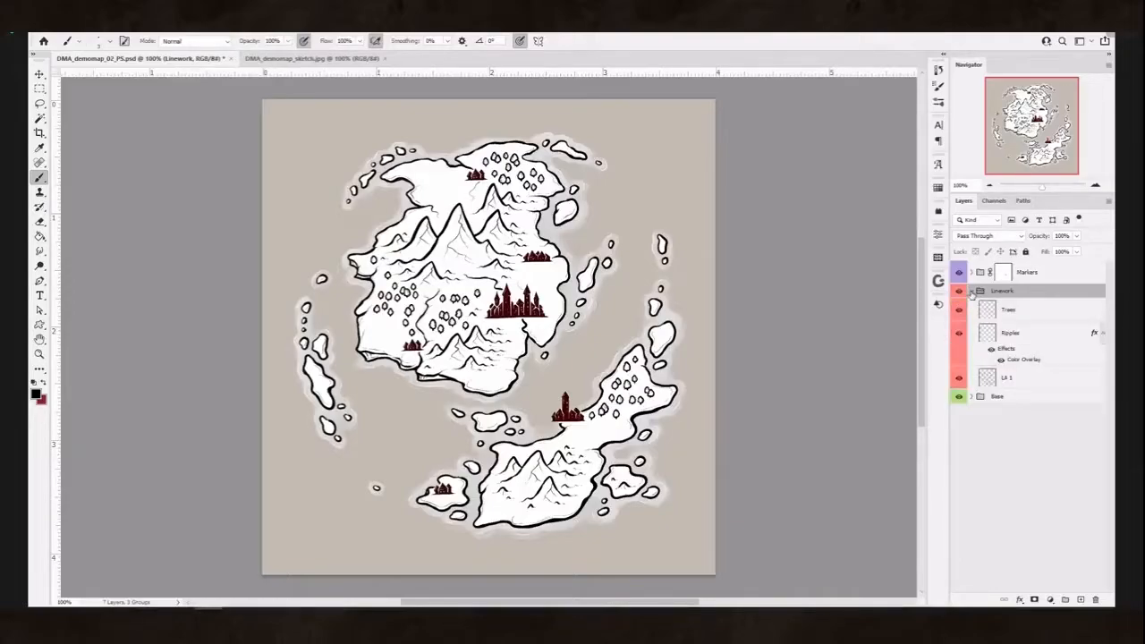
pyautogui.click(1032, 322)
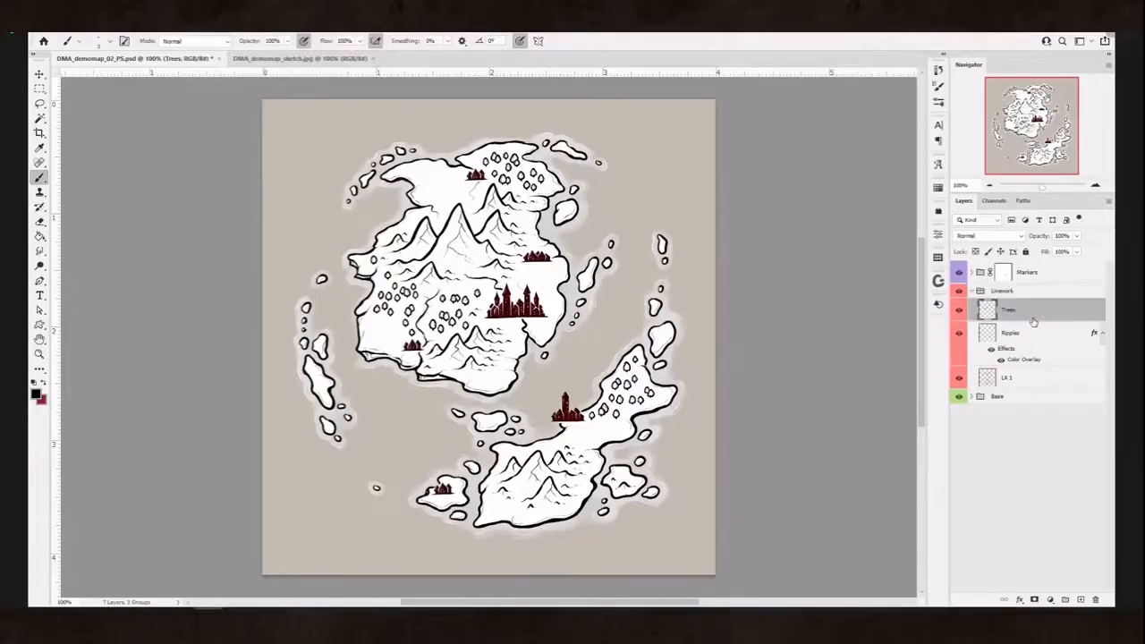
pyautogui.click(1040, 384)
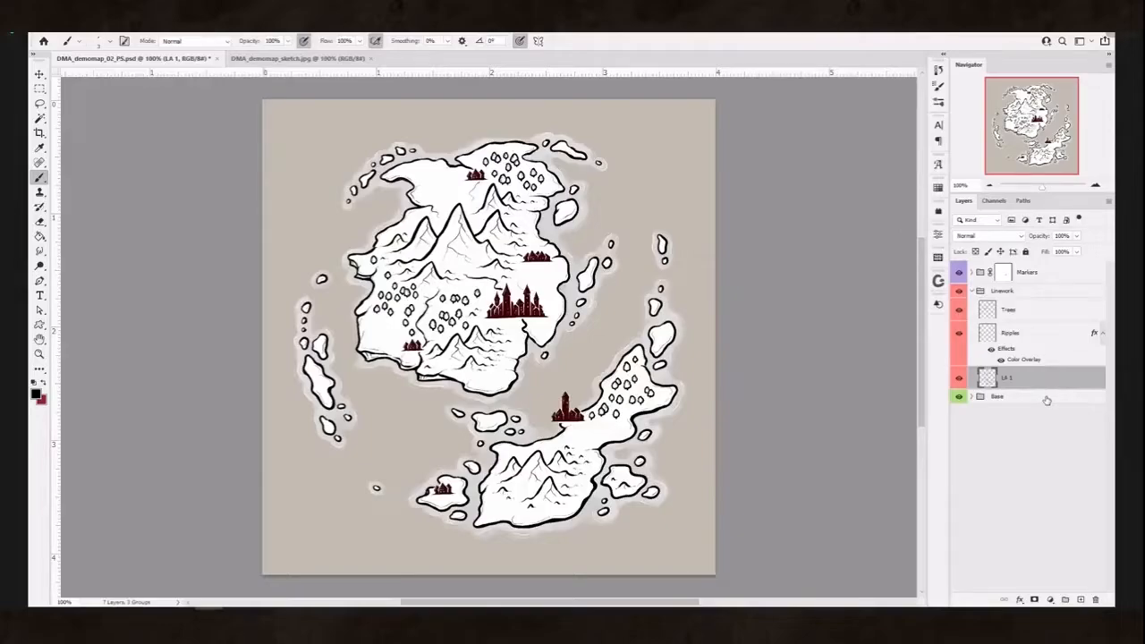
pyautogui.click(1040, 342)
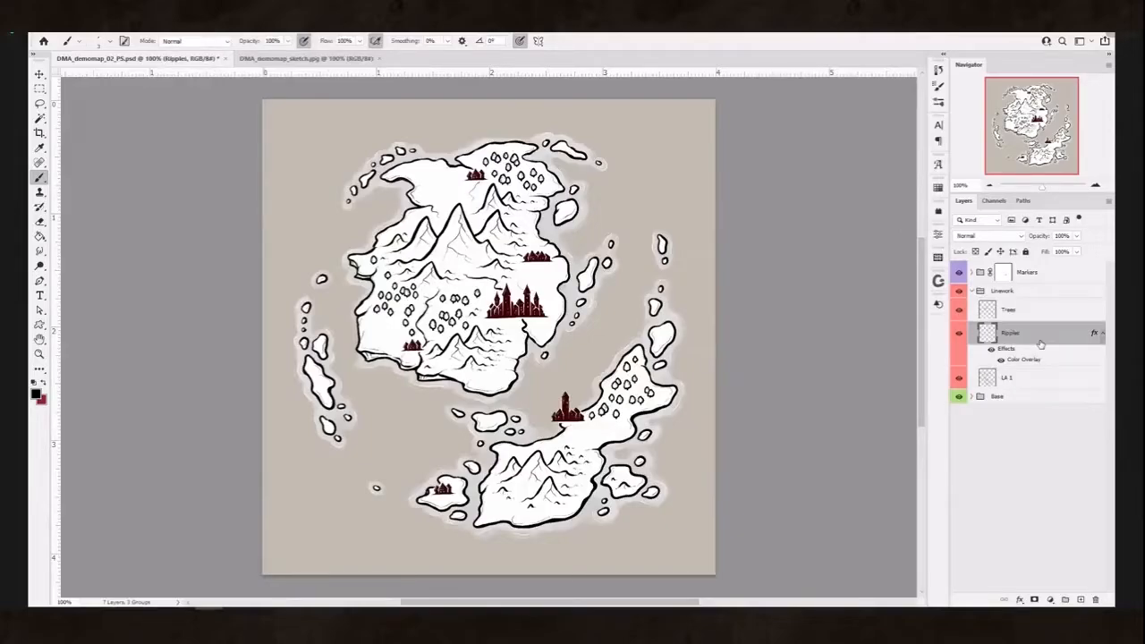
pyautogui.click(1039, 380)
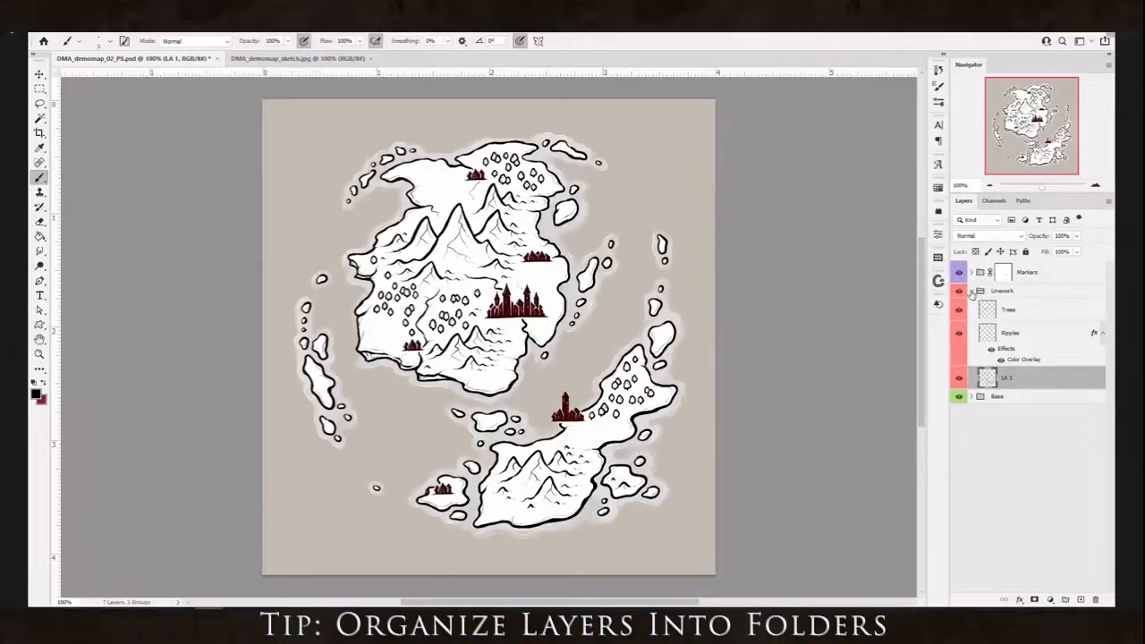
pyautogui.click(1020, 311)
pyautogui.click(1011, 292)
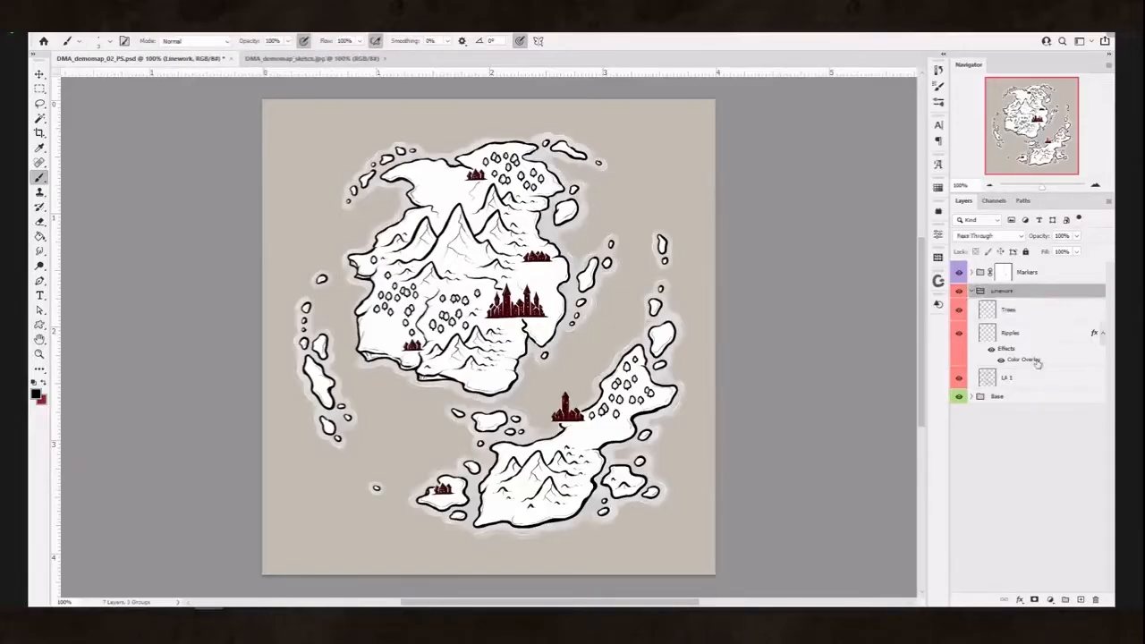
# - Examine what the LA 1 layer contributes to the map by switching its visibility off and on
pyautogui.click(1041, 378)
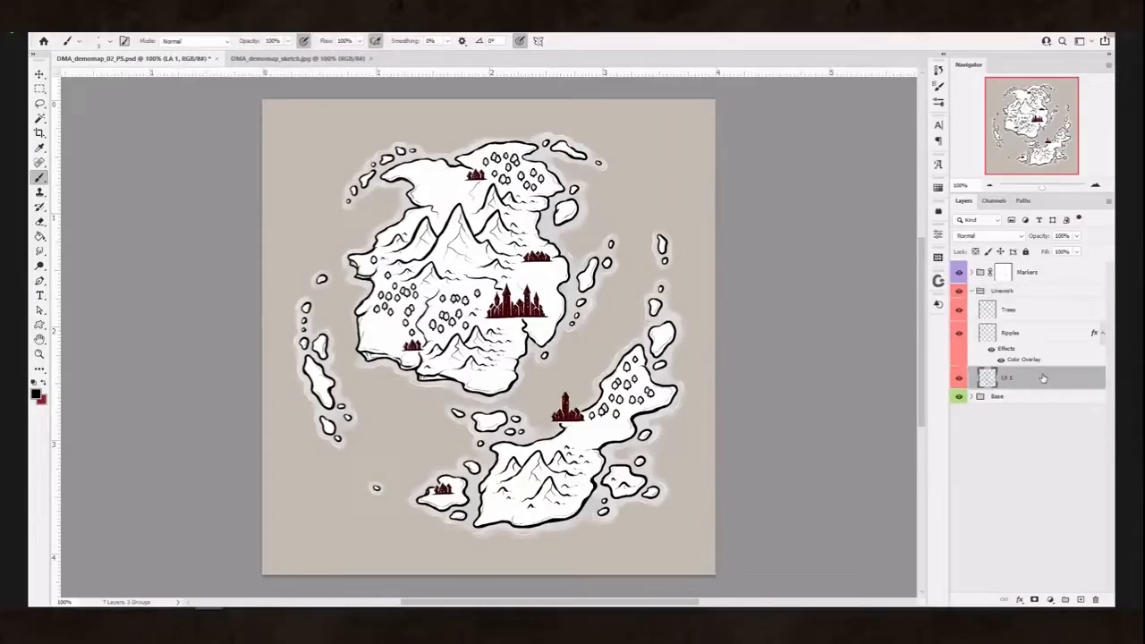
pyautogui.click(957, 379)
pyautogui.click(957, 379)
pyautogui.click(958, 380)
pyautogui.click(958, 379)
# - Inspect the Ripples layer's Color Overlay style and compare the map with its effects off and on
pyautogui.click(1037, 338)
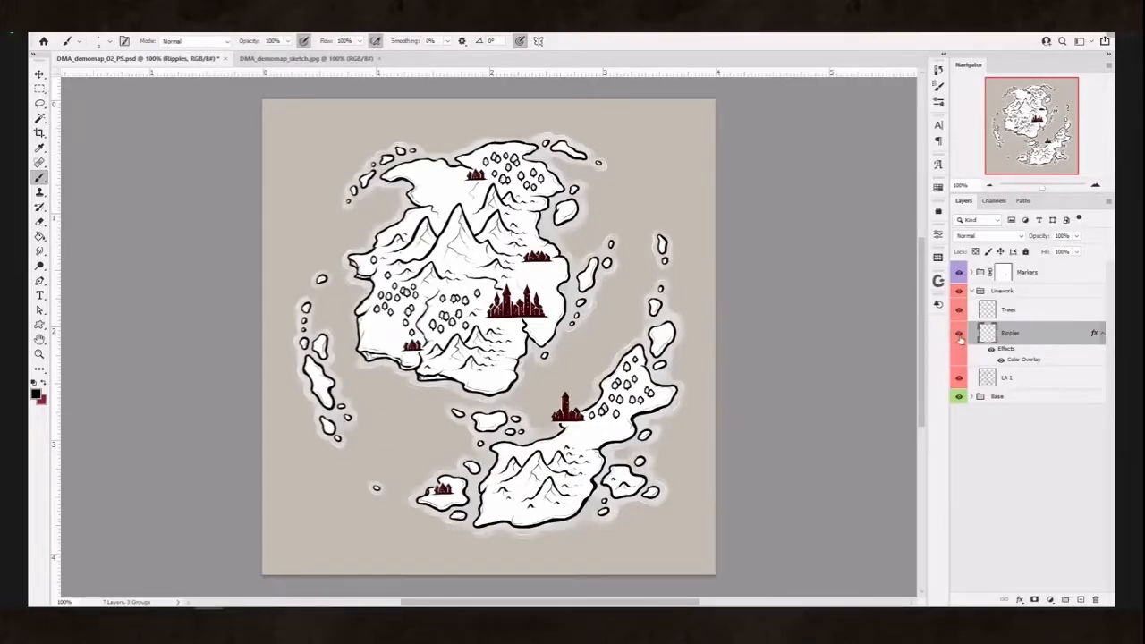
pyautogui.doubleClick(1037, 337)
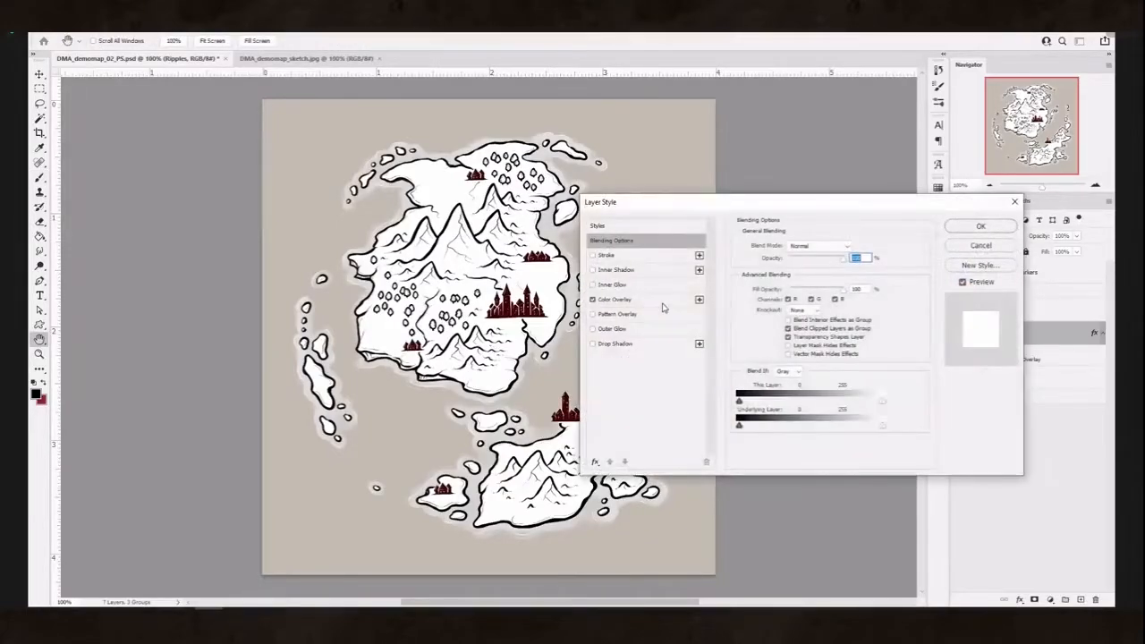
pyautogui.click(663, 304)
pyautogui.click(977, 246)
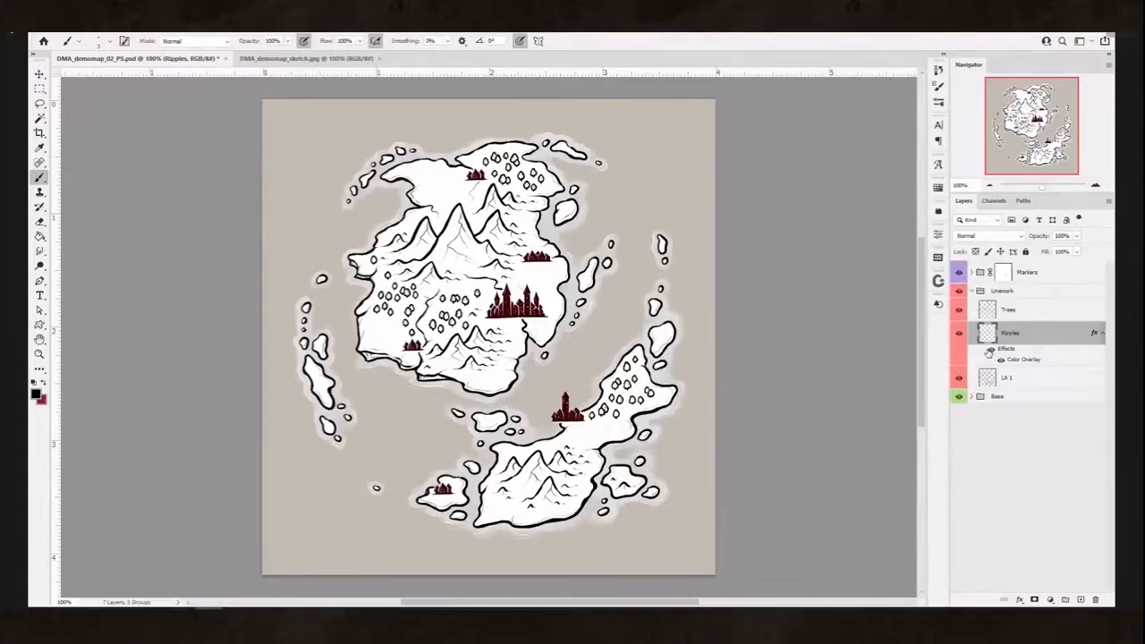
pyautogui.click(989, 350)
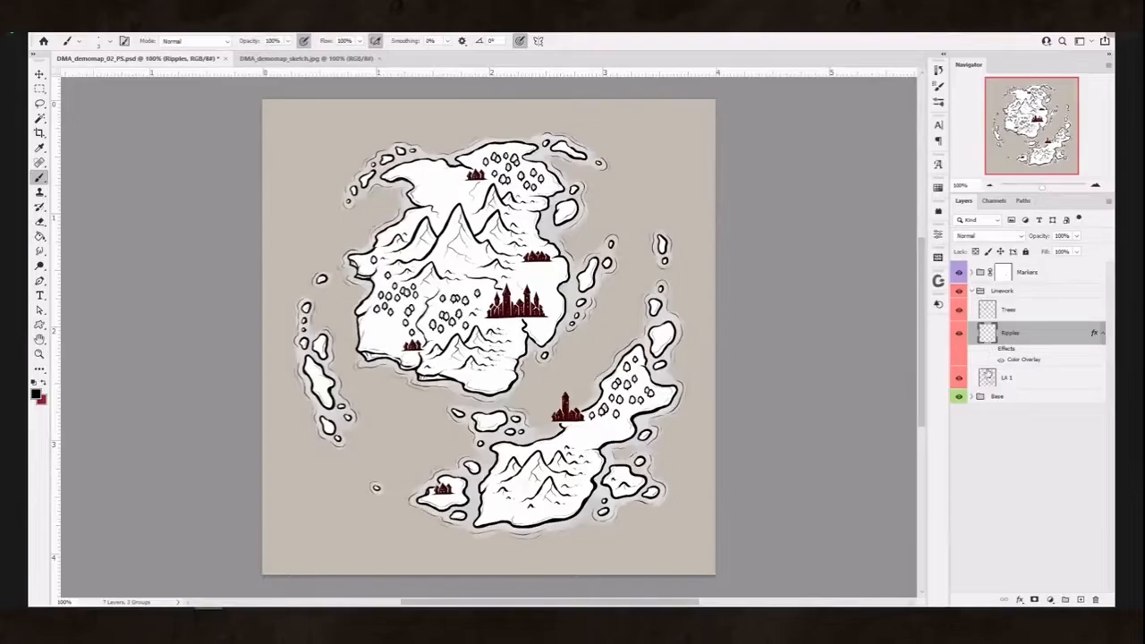
pyautogui.click(989, 350)
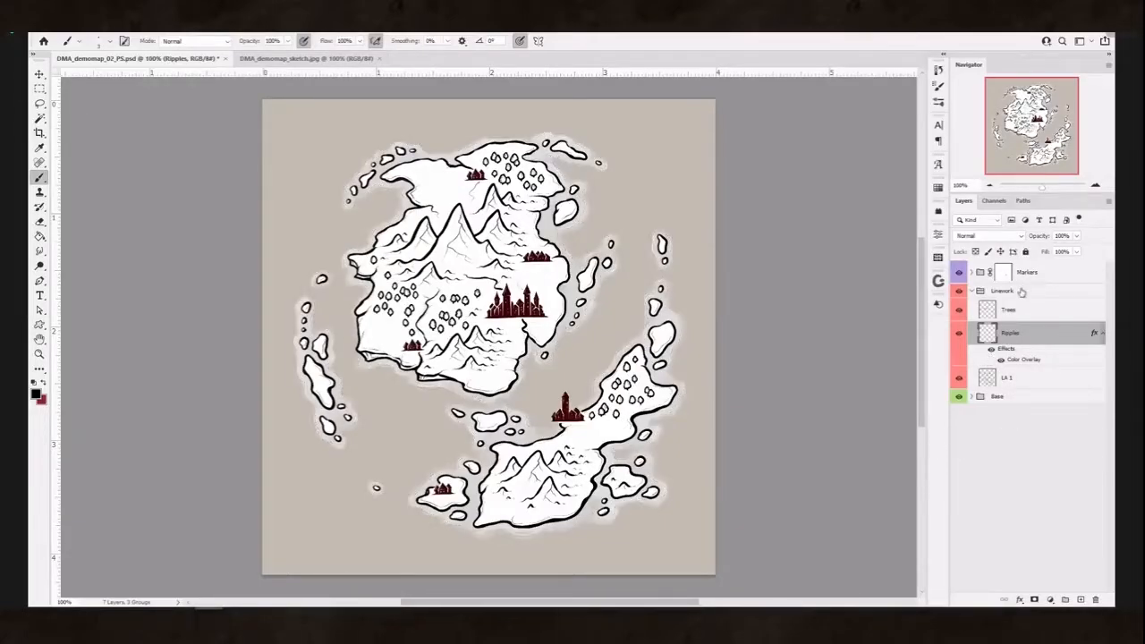
# - Check the Trees layer by switching its visibility off and on, and collapse the Linework group
pyautogui.click(1035, 314)
pyautogui.click(958, 310)
pyautogui.click(959, 310)
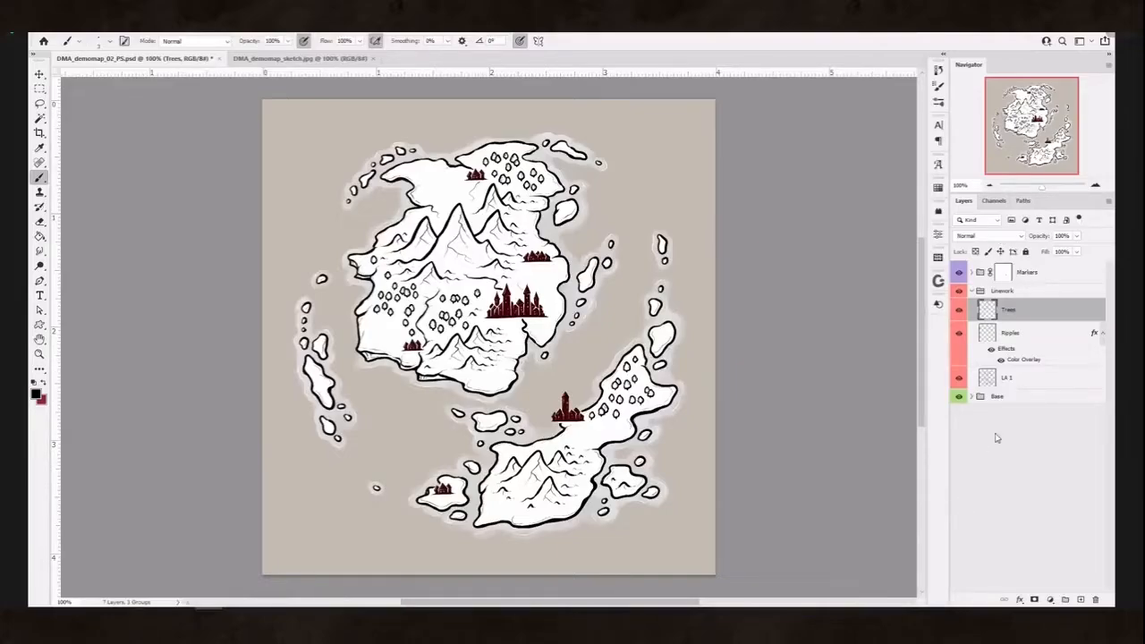
pyautogui.click(1036, 336)
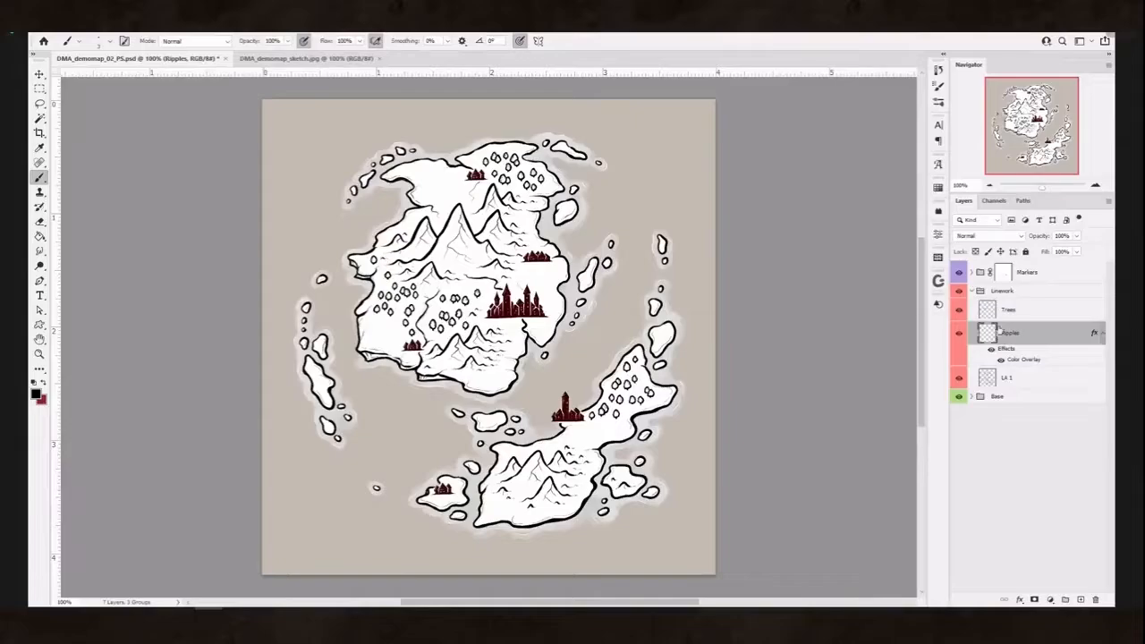
pyautogui.click(972, 291)
# - Expand the Base group and examine Layer 0 and Ocean colouring 1, toggling the ocean colouring's visibility
pyautogui.click(1013, 307)
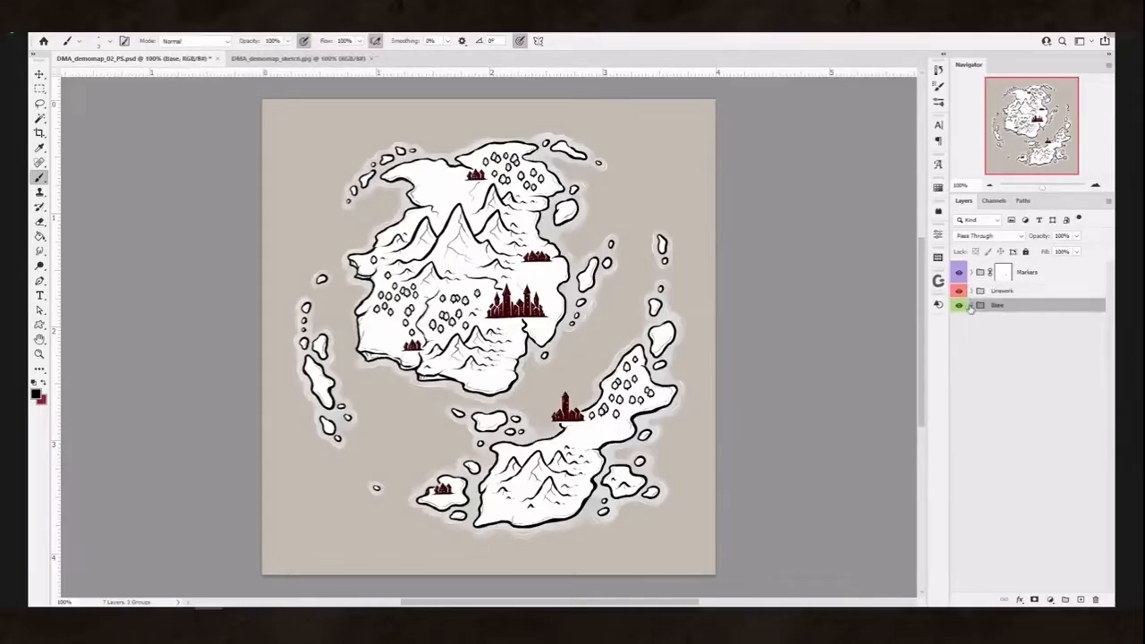
pyautogui.click(971, 306)
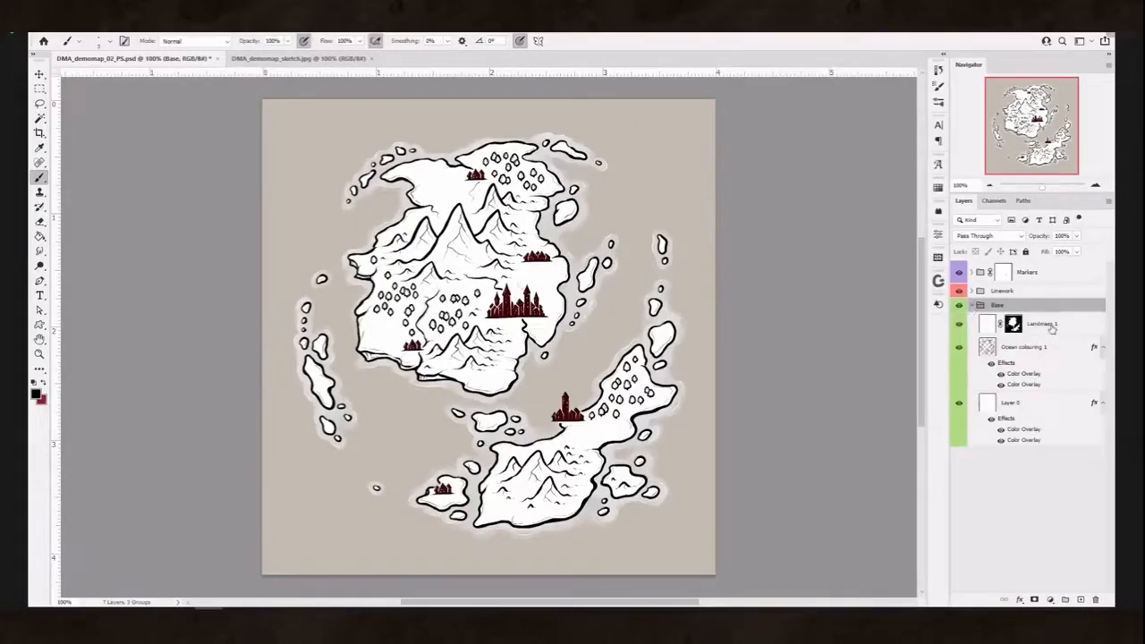
pyautogui.click(1044, 404)
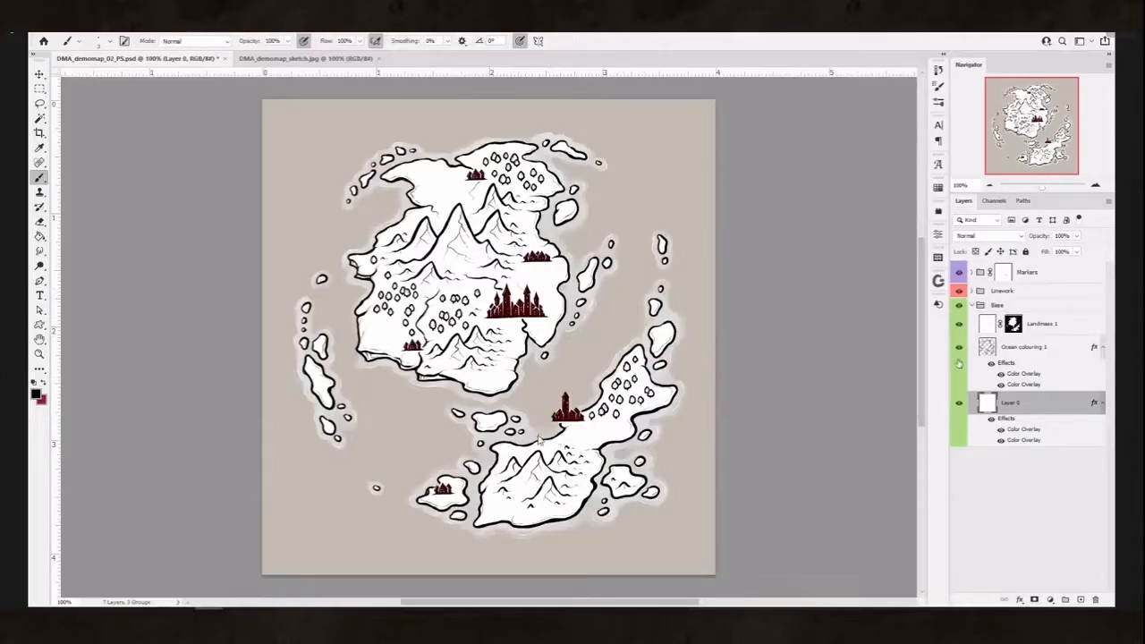
pyautogui.click(1038, 348)
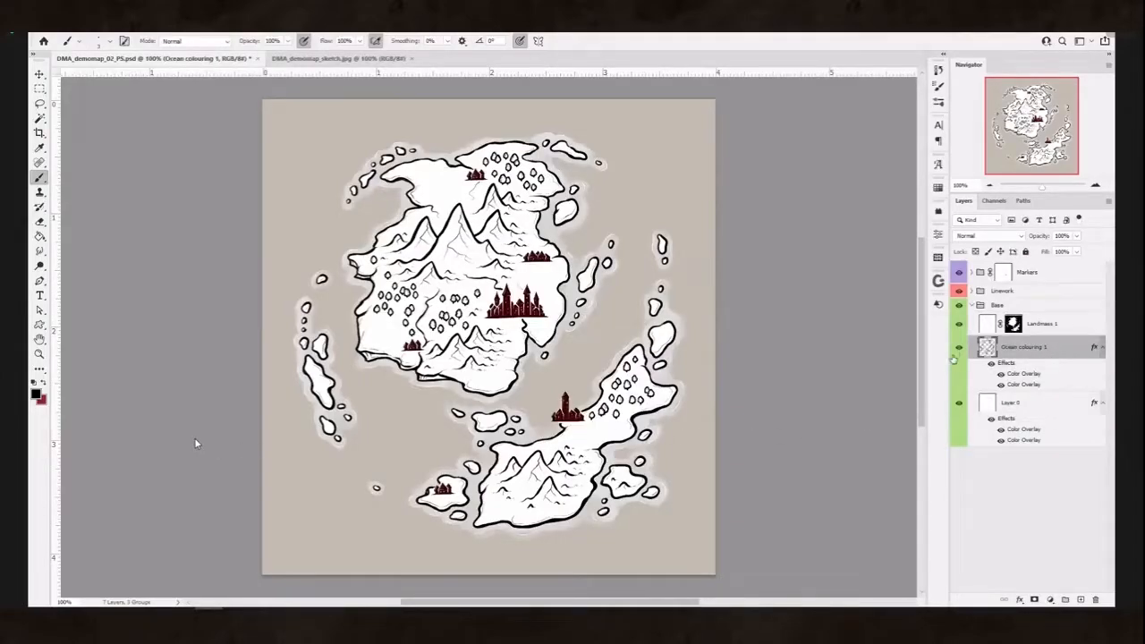
pyautogui.click(958, 348)
pyautogui.click(957, 349)
pyautogui.click(957, 349)
pyautogui.click(957, 348)
# - Examine the Landmass 1 layer and its mask, switching the layer's visibility off and on
pyautogui.click(1073, 328)
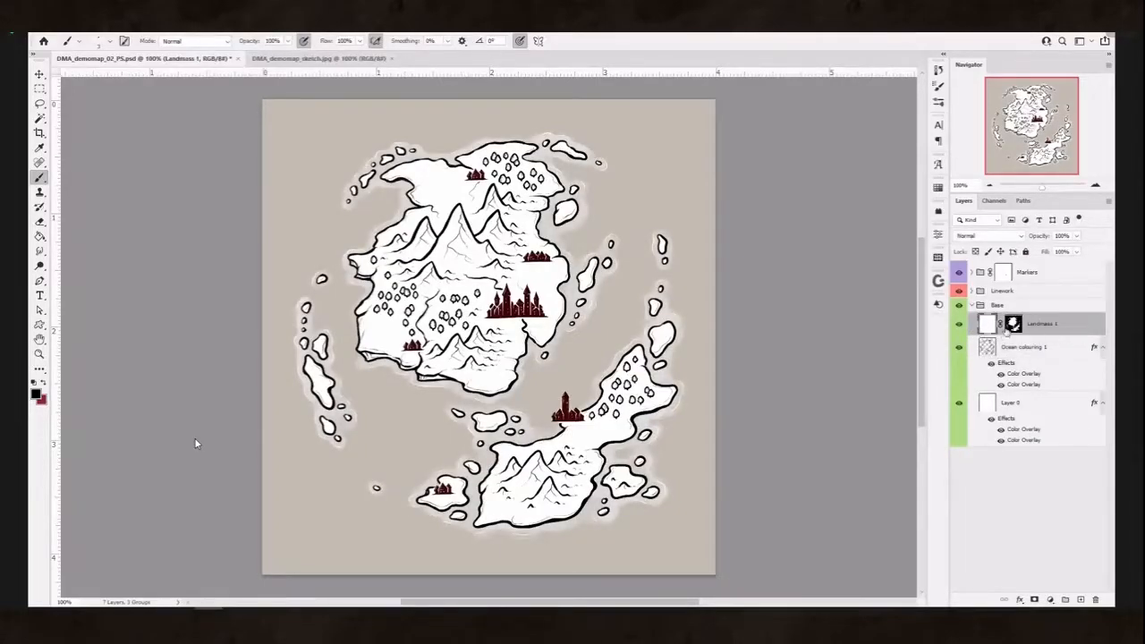
pyautogui.click(1013, 326)
pyautogui.click(987, 327)
pyautogui.click(958, 324)
pyautogui.click(958, 326)
pyautogui.click(1028, 306)
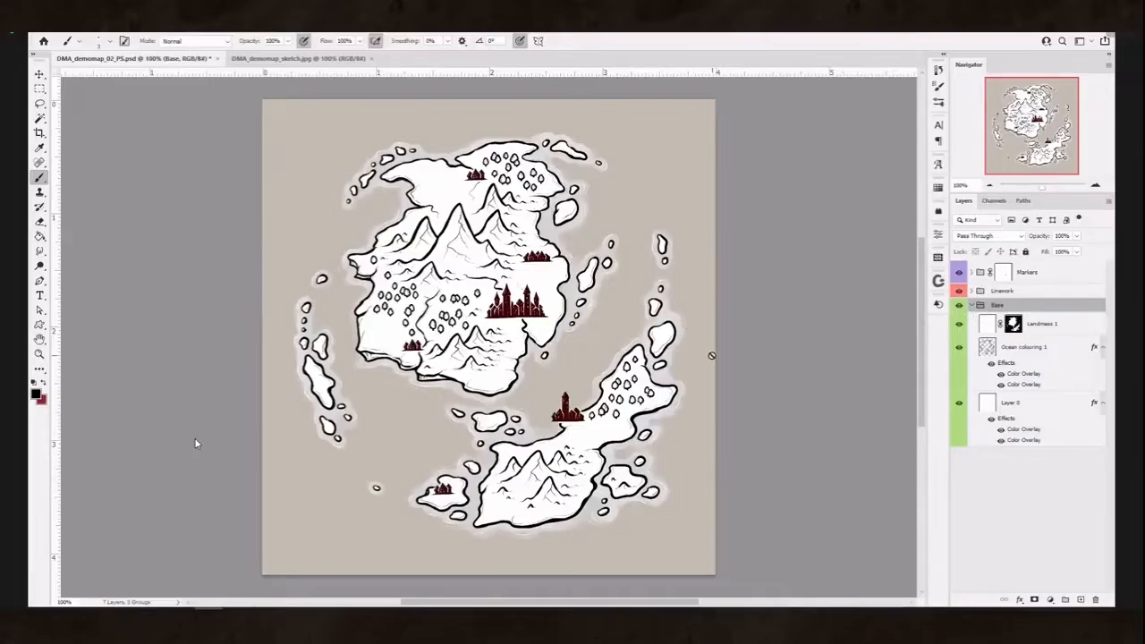
# - Examine the Markers group, its contents and its mask, switching the group's visibility off and on
pyautogui.click(1046, 291)
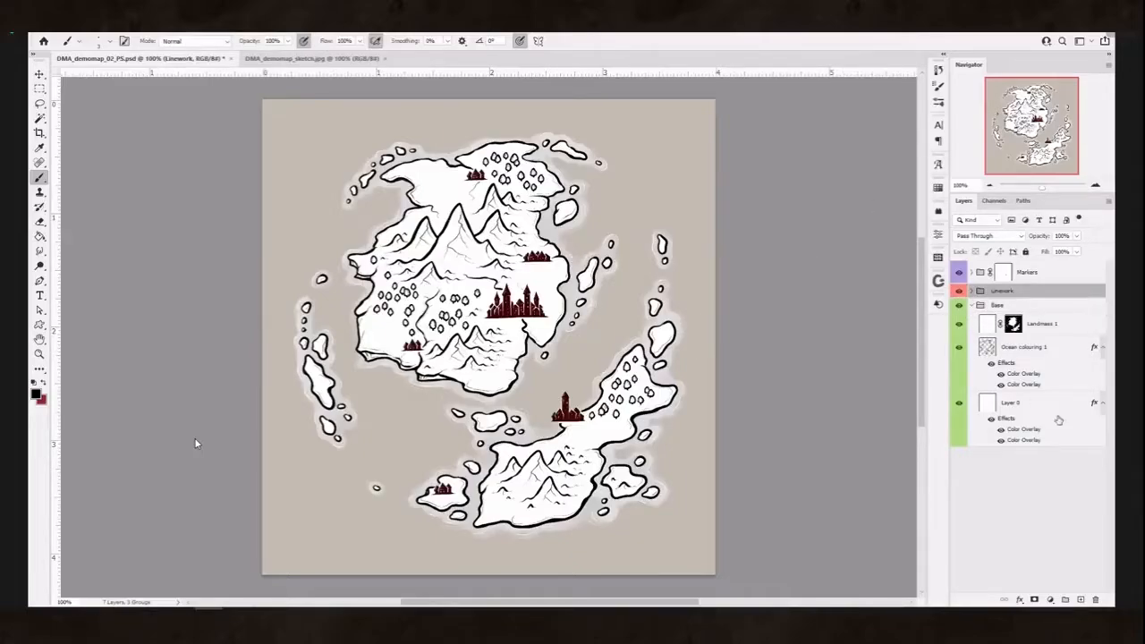
pyautogui.click(972, 272)
pyautogui.click(972, 272)
pyautogui.click(1002, 272)
pyautogui.click(958, 272)
pyautogui.click(959, 272)
pyautogui.click(971, 274)
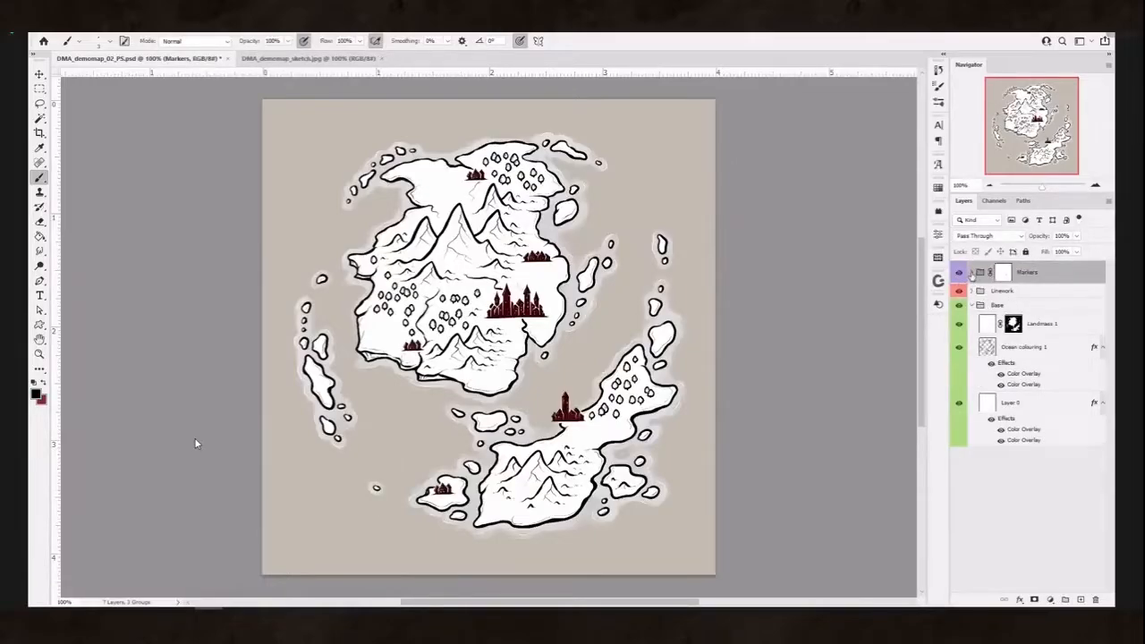
pyautogui.click(972, 272)
pyautogui.click(972, 272)
# - Create a new group above Markers and place the Kellerica_05 image from the Textures folder into the document
pyautogui.click(1064, 599)
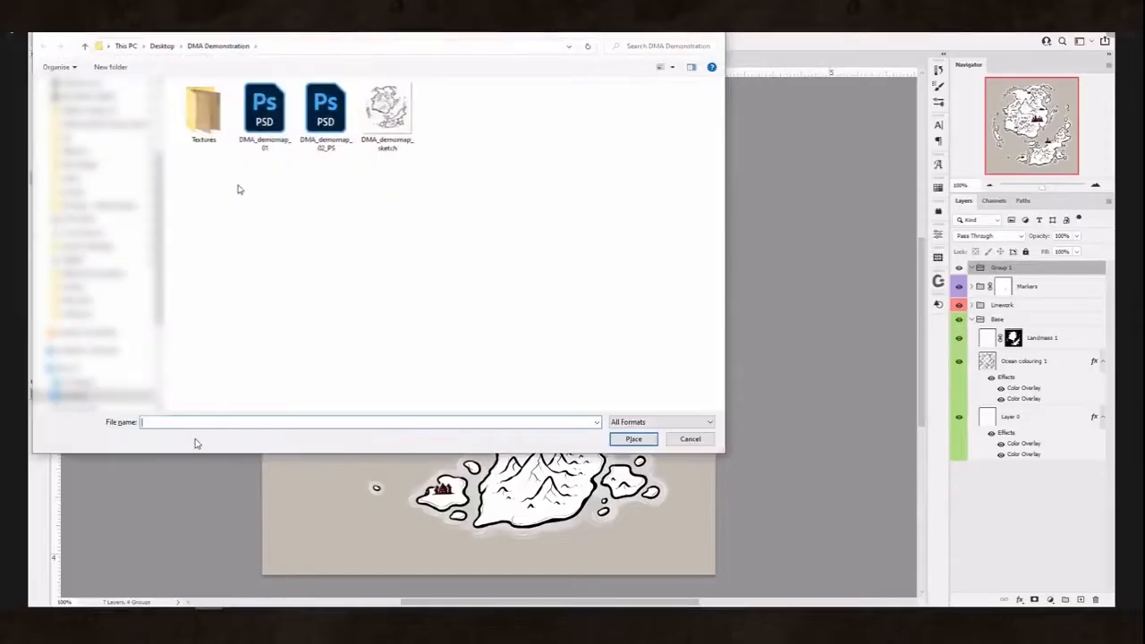
pyautogui.doubleClick(202, 141)
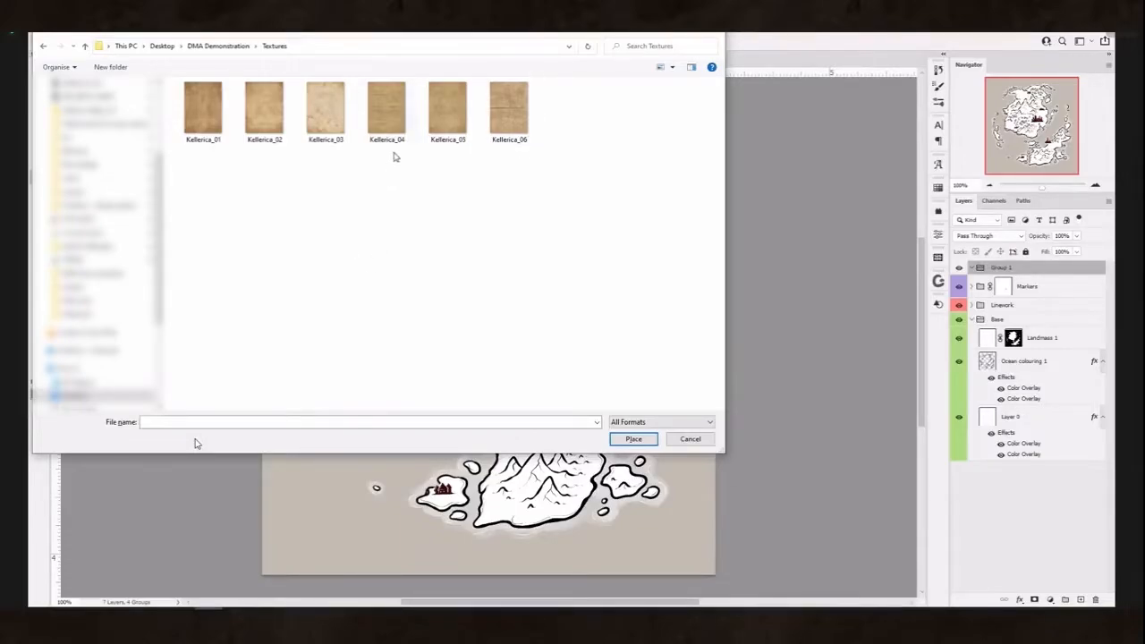
pyautogui.doubleClick(421, 121)
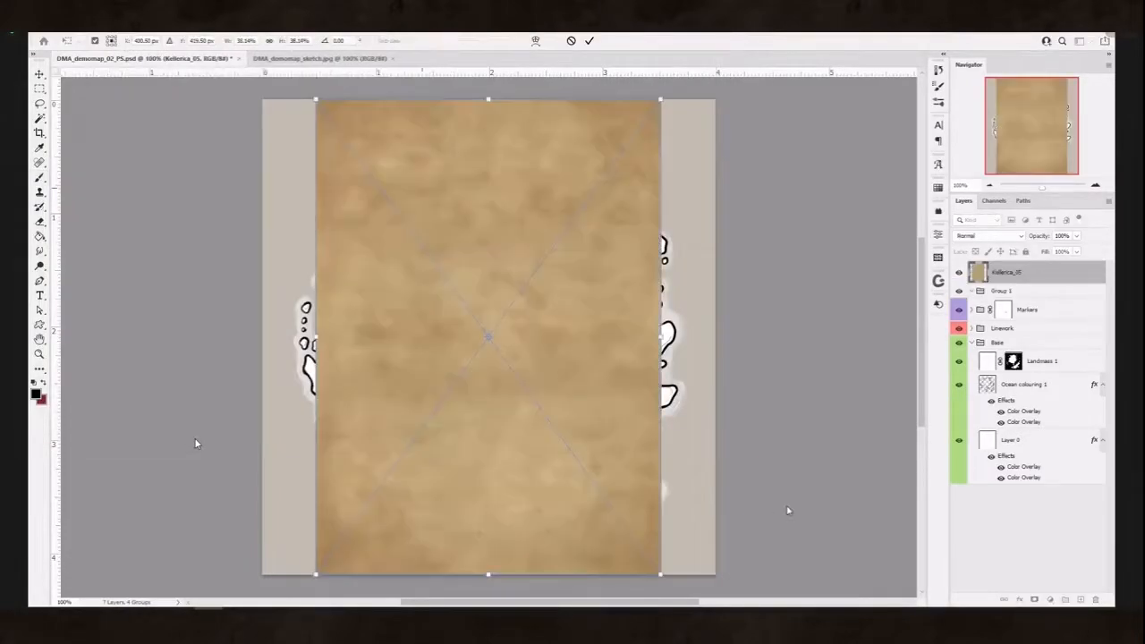
# - Put the Kellerica_05 texture inside the new group and rename the group "Textures & adjustments"
pyautogui.moveTo(1024, 288)
pyautogui.mouseDown()
pyautogui.moveTo(1025, 270)
pyautogui.moveTo(1007, 269)
pyautogui.mouseUp()
pyautogui.doubleClick(1002, 267)
pyautogui.write('T')
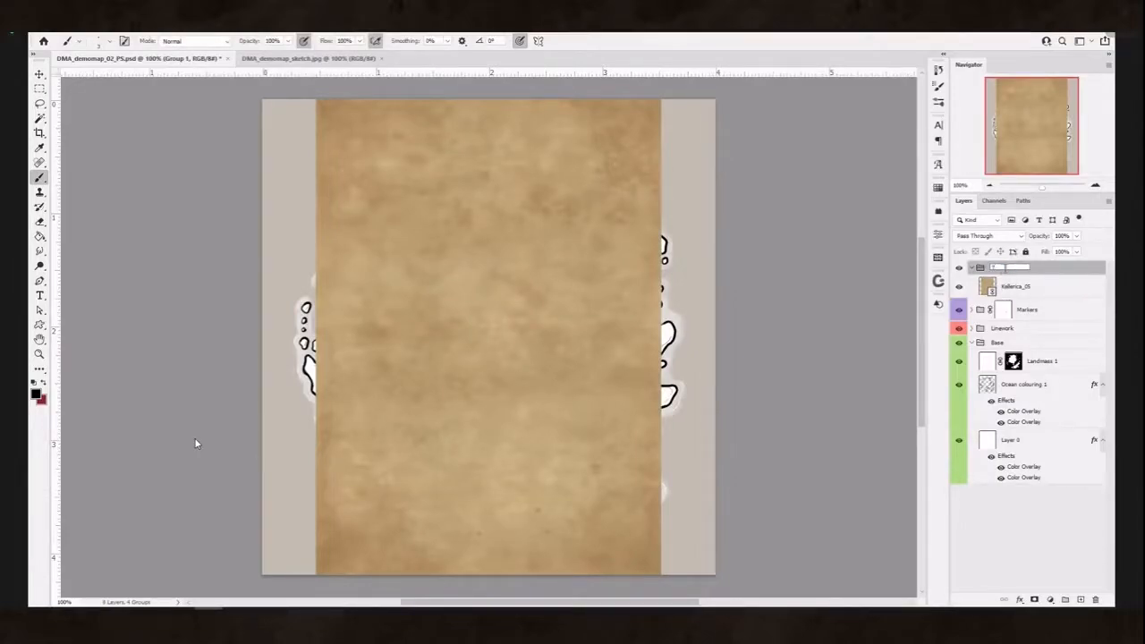
pyautogui.write('extures & adjustments')
pyautogui.press('Return')
# - Align the Kellerica_05 texture with the canvas's left edge and stretch its width to about 50.3% to span the canvas
pyautogui.click(1015, 285)
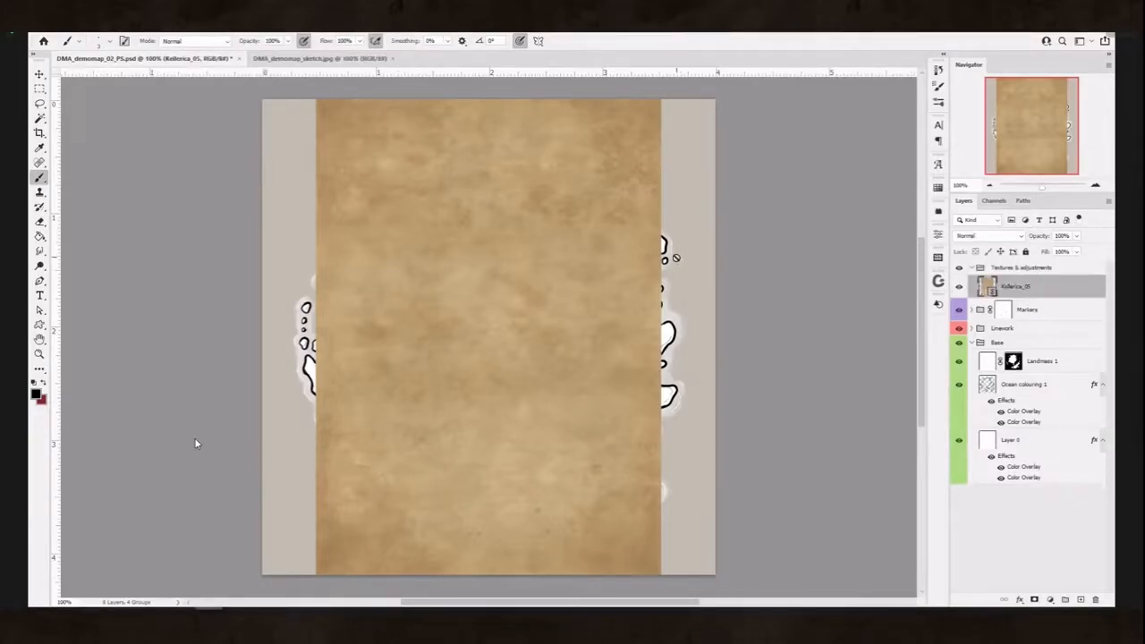
pyautogui.press('v')
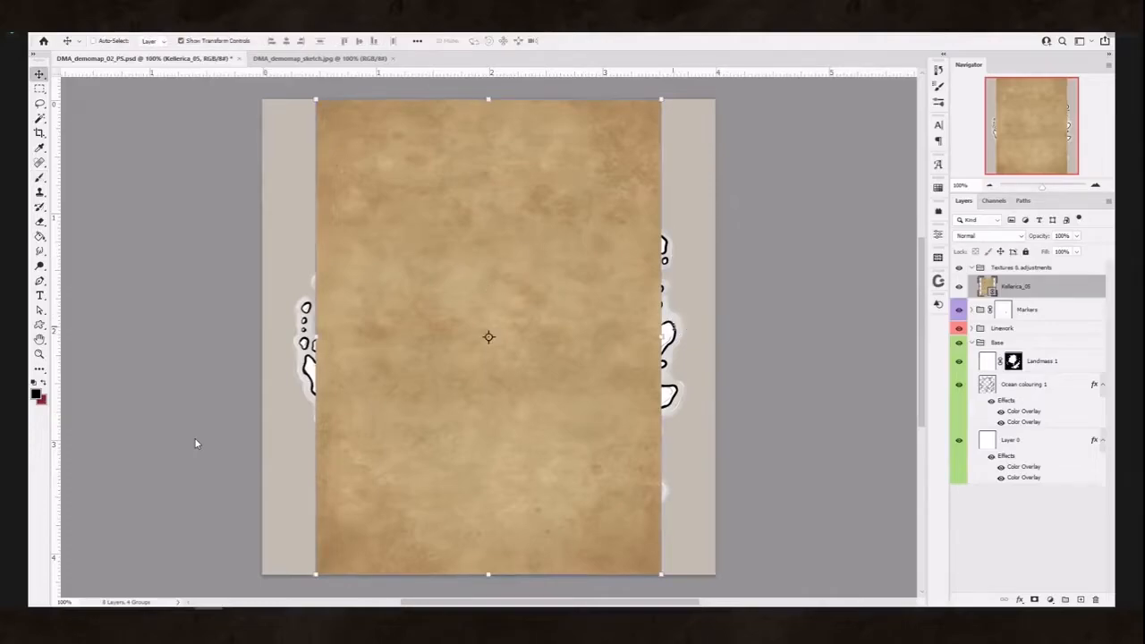
pyautogui.hotkey('ctrl', '-')
pyautogui.moveTo(506, 294); pyautogui.dragTo(477, 268)
pyautogui.scroll(-2, 510, 327)
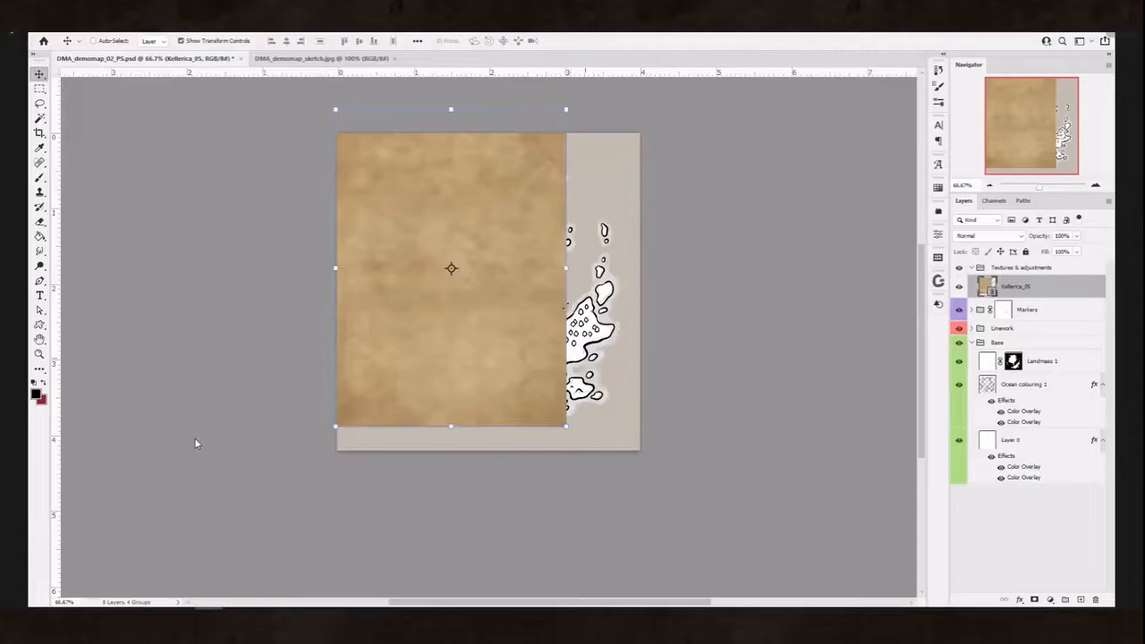
pyautogui.moveTo(494, 329)
pyautogui.mouseDown()
pyautogui.moveTo(504, 338)
pyautogui.moveTo(496, 330)
pyautogui.mouseUp()
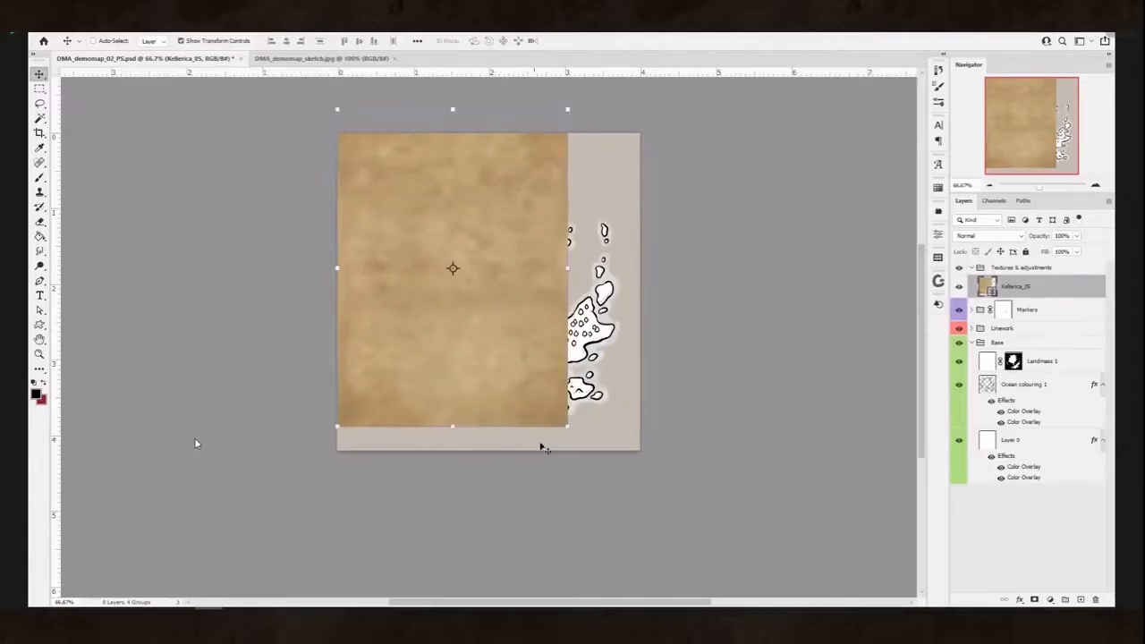
pyautogui.moveTo(538, 243); pyautogui.dragTo(640, 292)
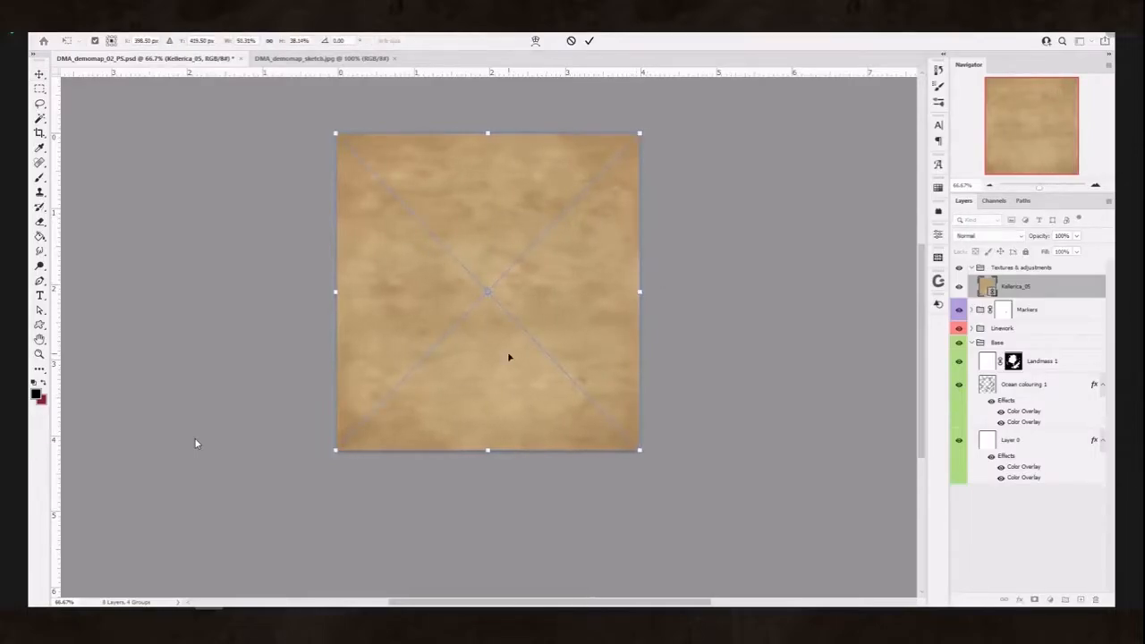
# - Stretch the Kellerica_05 texture vertically past the canvas's upper and lower edges, to about 54% height, and apply the transform
pyautogui.hotkey('ctrl', '+')
pyautogui.hotkey('ctrl', '+')
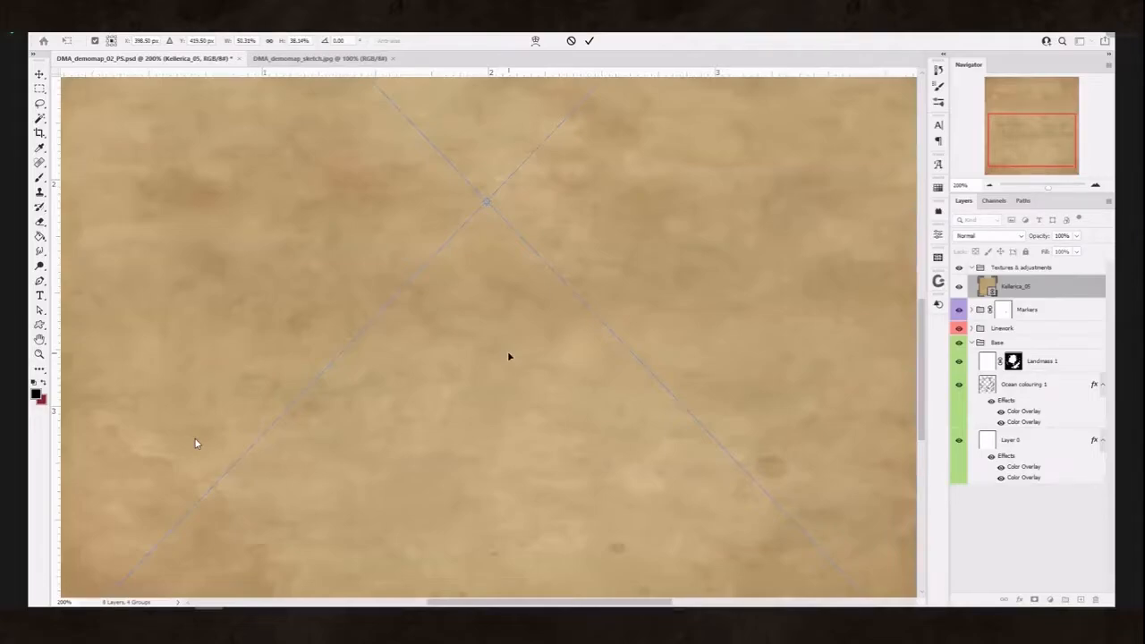
pyautogui.hotkey('ctrl', '-')
pyautogui.hotkey('ctrl', '-')
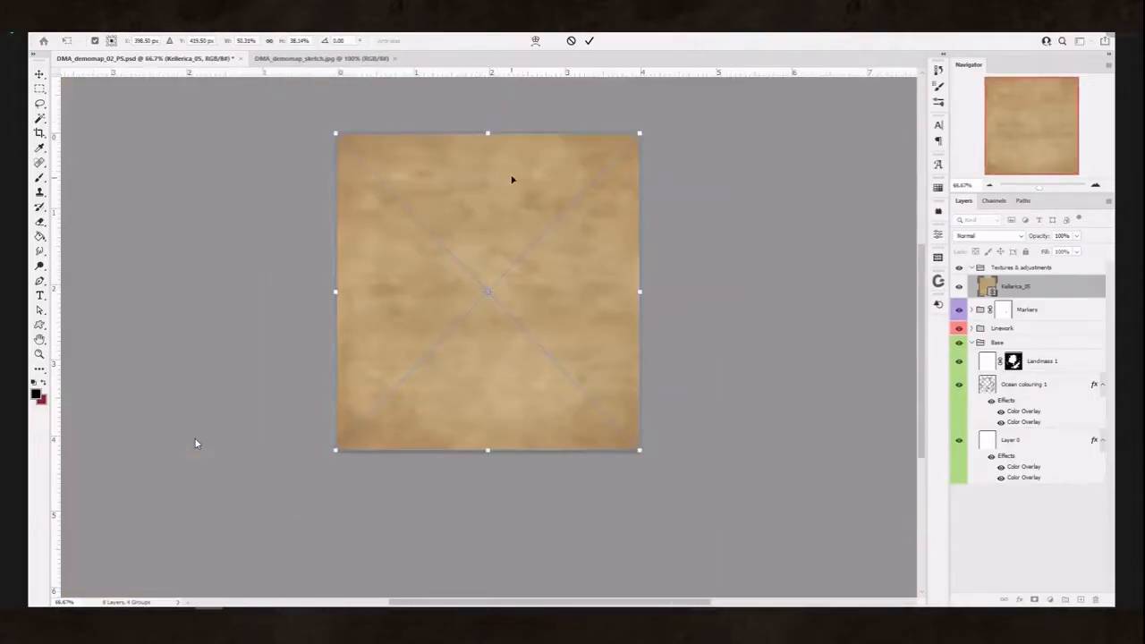
pyautogui.moveTo(486, 121); pyautogui.dragTo(465, 235)
pyautogui.scroll(-4, 473, 253)
pyautogui.moveTo(465, 470); pyautogui.dragTo(466, 527)
pyautogui.scroll(-2, 466, 503)
pyautogui.moveTo(460, 474); pyautogui.dragTo(463, 486)
pyautogui.scroll(3, 459, 456)
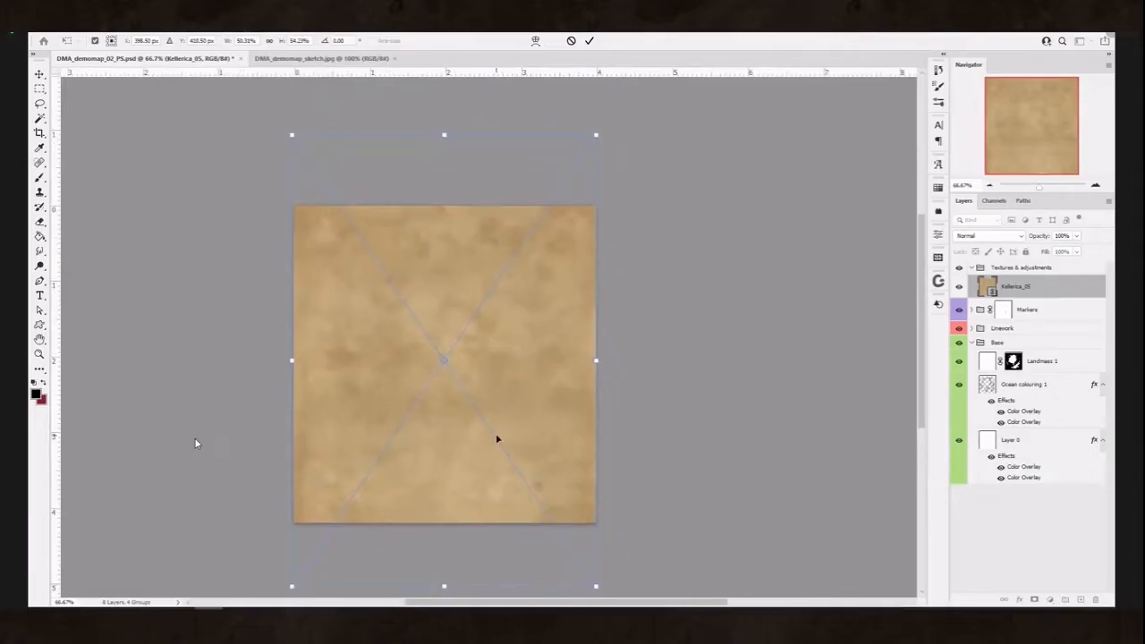
pyautogui.press('Return')
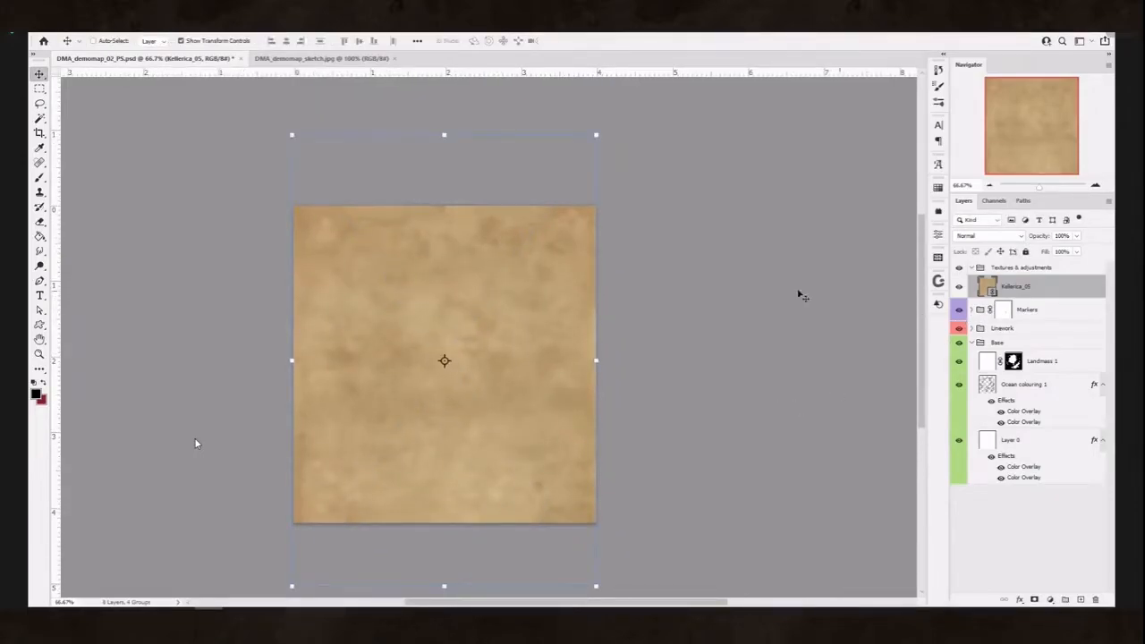
# - Set the Kellerica_05 texture's blend mode to Multiply and inspect the effect on the map
pyautogui.click(990, 238)
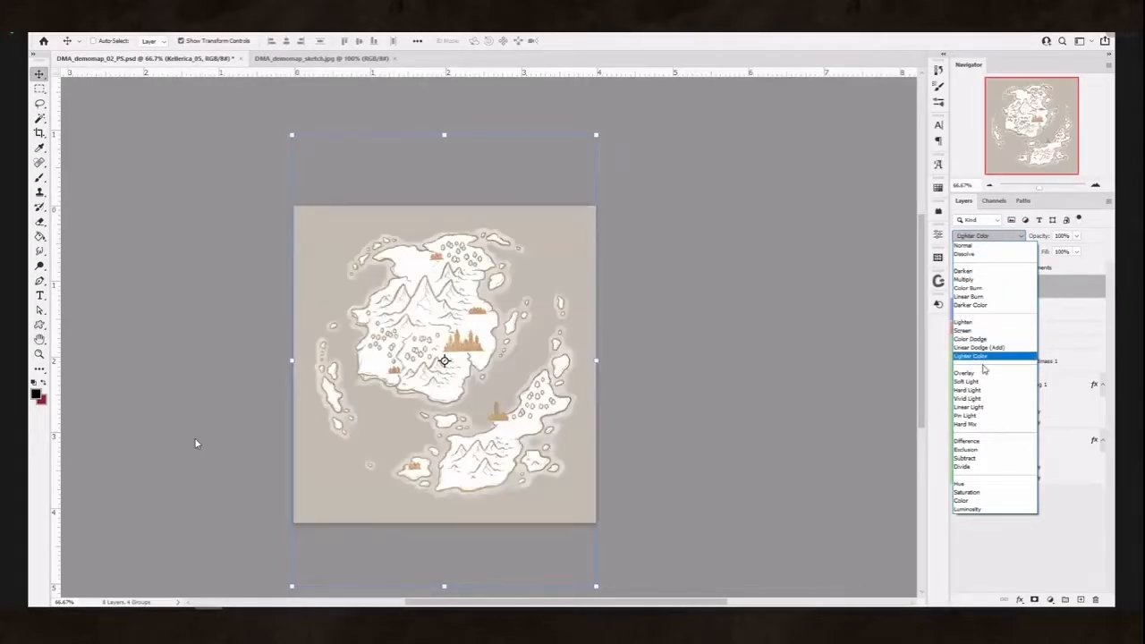
pyautogui.click(966, 282)
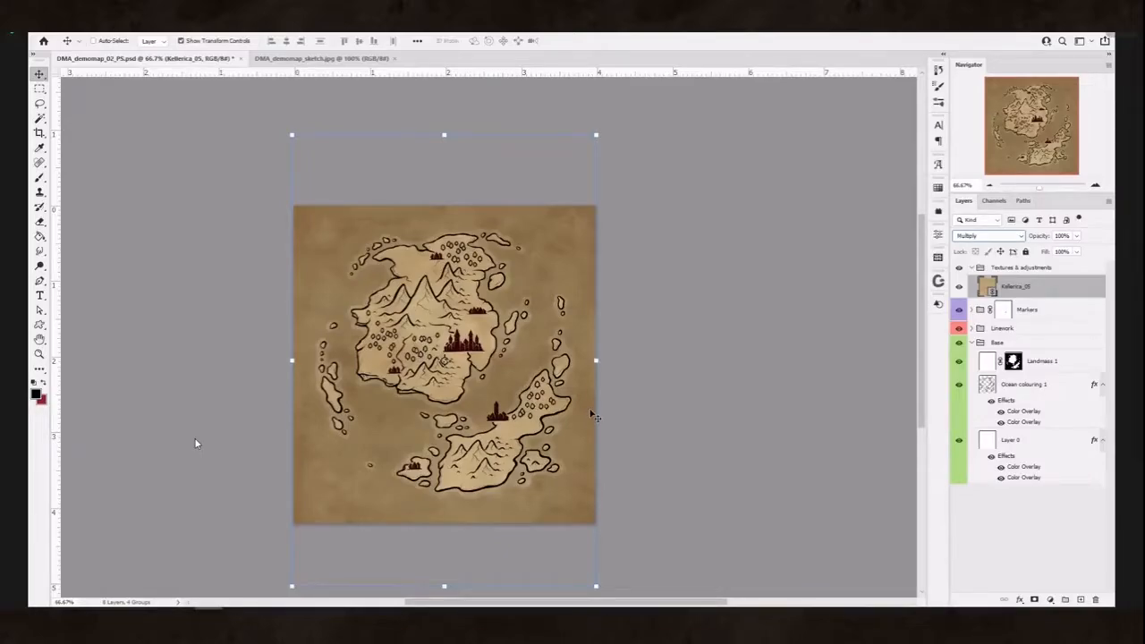
pyautogui.hotkey('ctrl', '+')
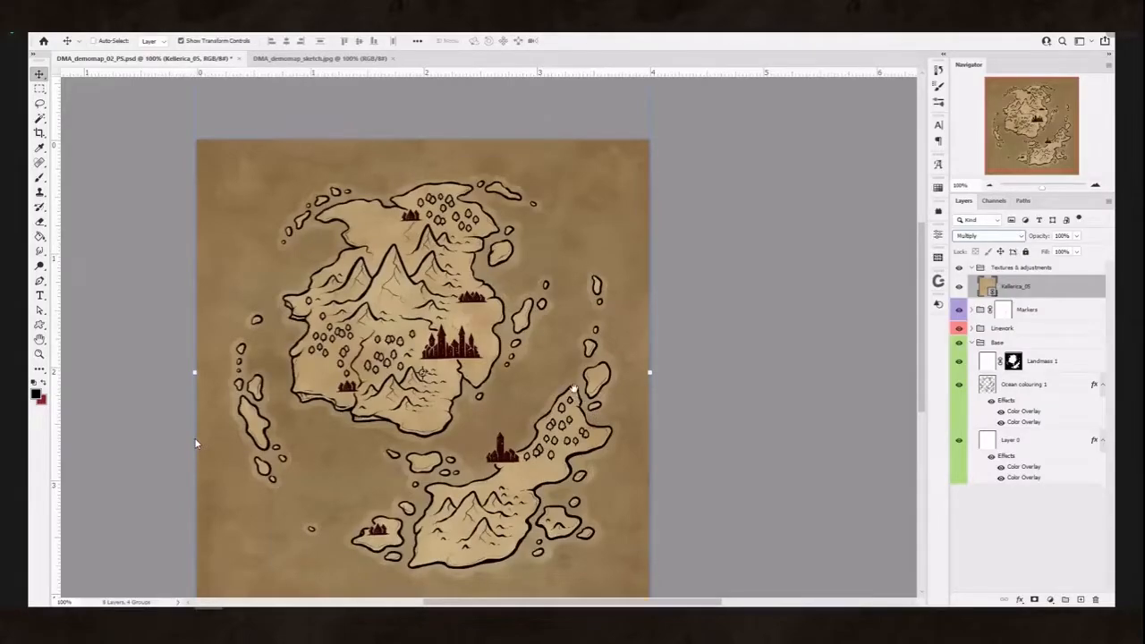
pyautogui.moveTo(573, 389); pyautogui.dragTo(590, 346)
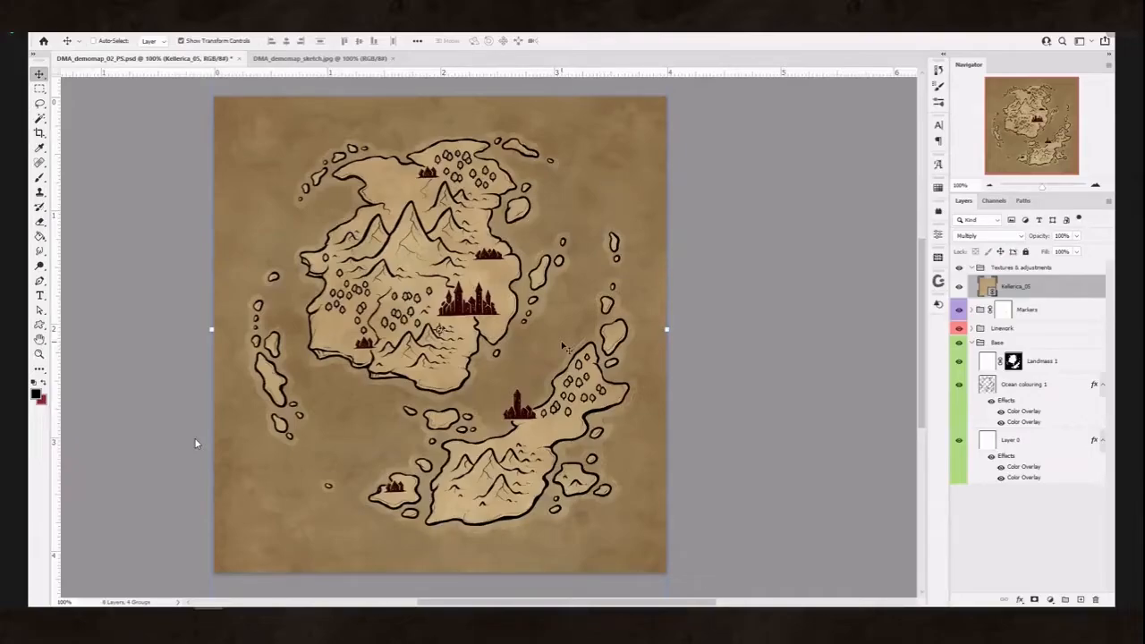
pyautogui.scroll(2, 562, 345)
pyautogui.scroll(-4, 547, 346)
pyautogui.scroll(1, 547, 346)
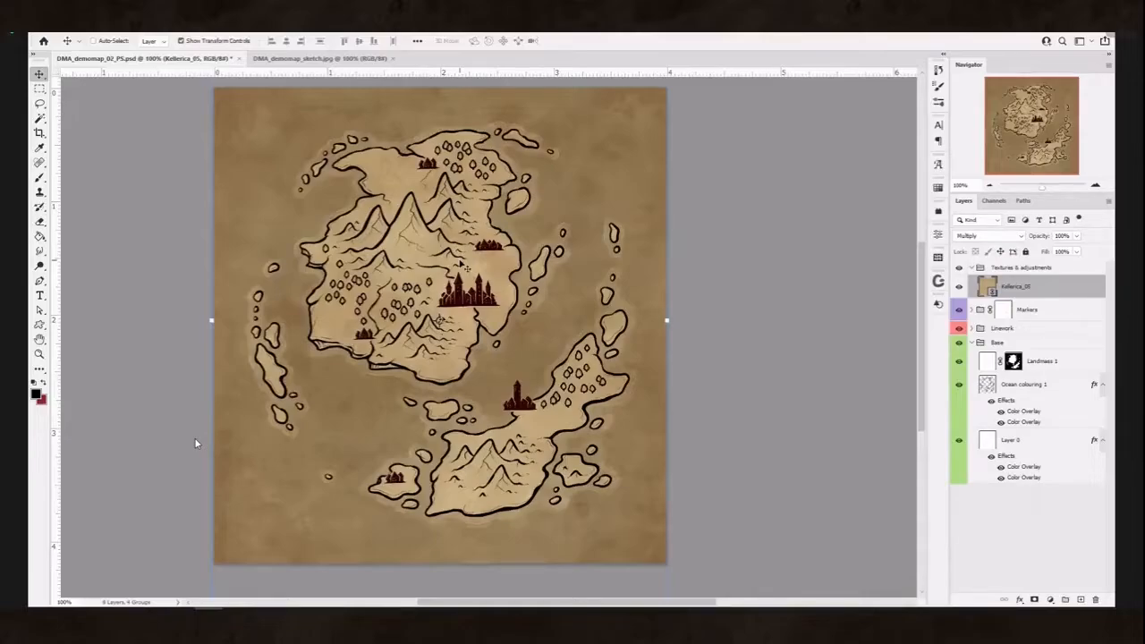
# - Place the Kellerica_01 image, align it with the canvas's left edge and stretch its width to about 50% to span the canvas
pyautogui.hotkey('ctrl', '-')
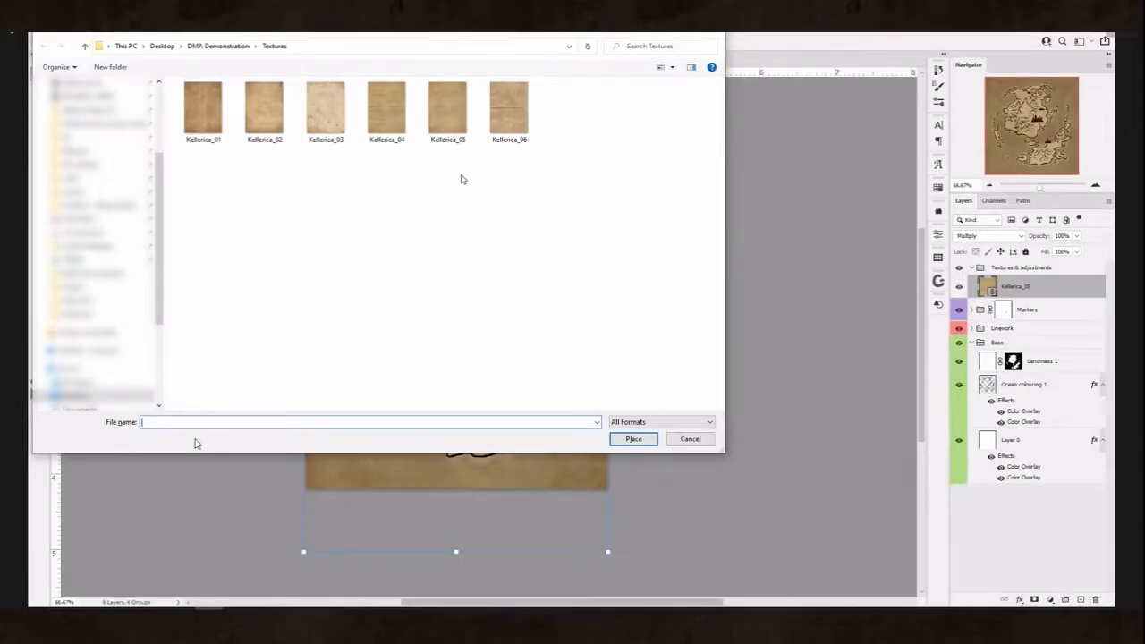
pyautogui.doubleClick(211, 116)
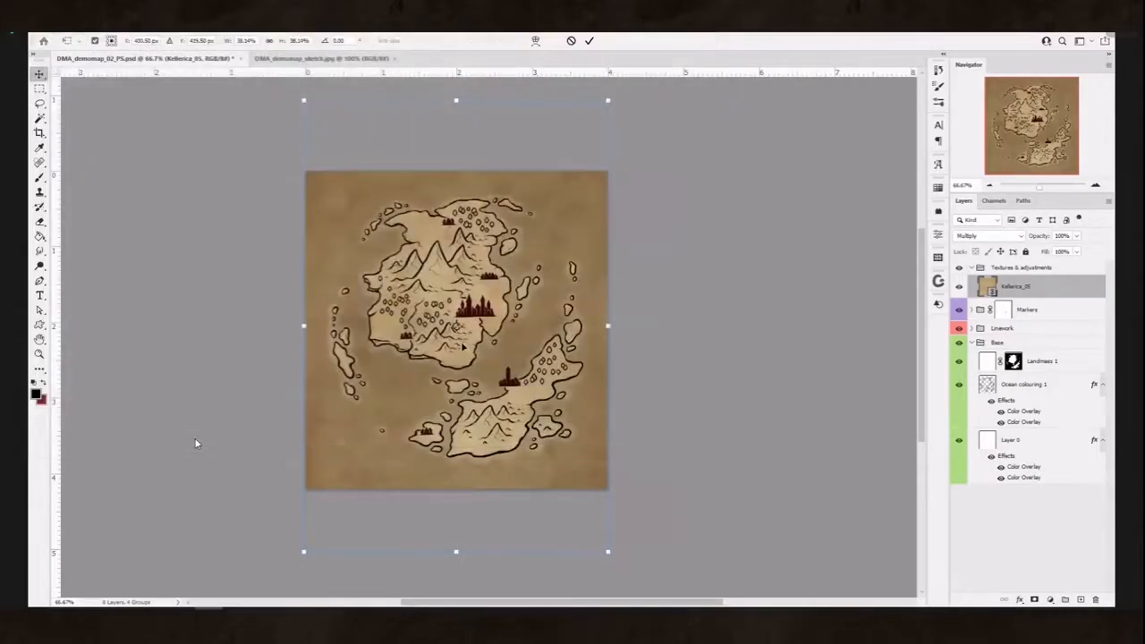
pyautogui.moveTo(516, 276); pyautogui.dragTo(483, 279)
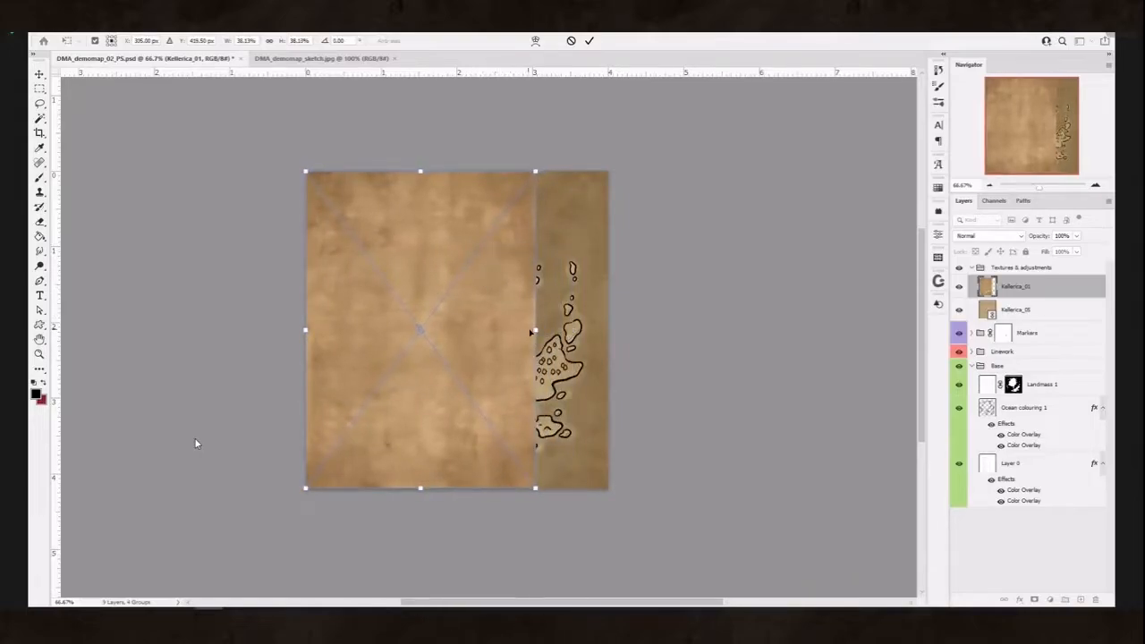
pyautogui.moveTo(535, 330); pyautogui.dragTo(609, 333)
pyautogui.press('Return')
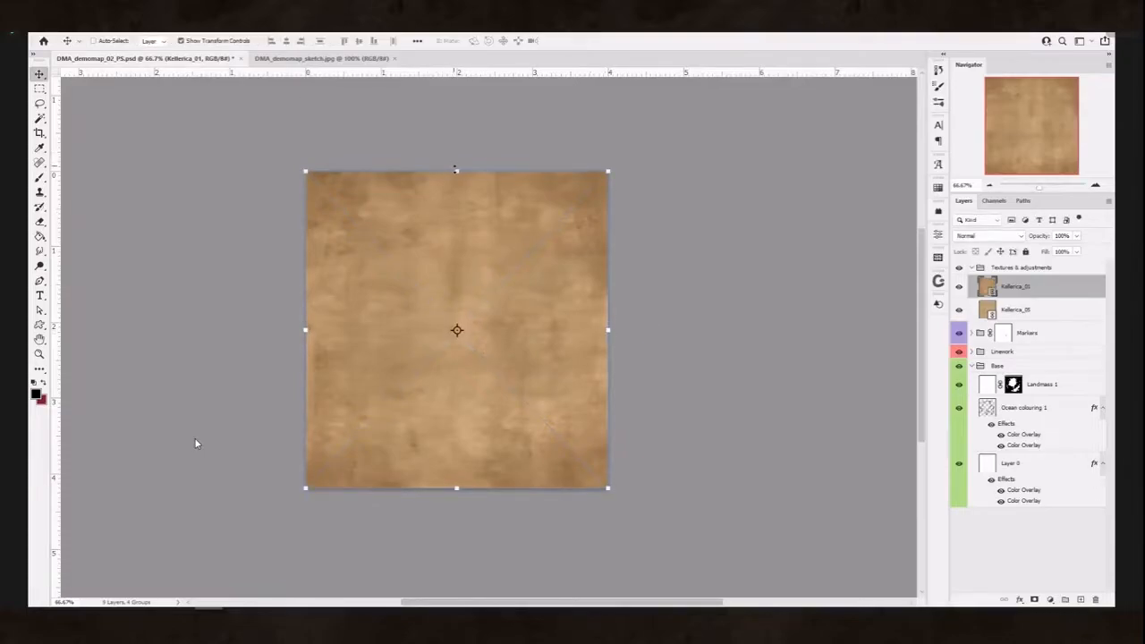
# - Stretch the Kellerica_01 texture vertically past the canvas's upper and lower edges and apply the transform
pyautogui.hotkey('ctrl', 't')
pyautogui.scroll(-3, 195, 442)
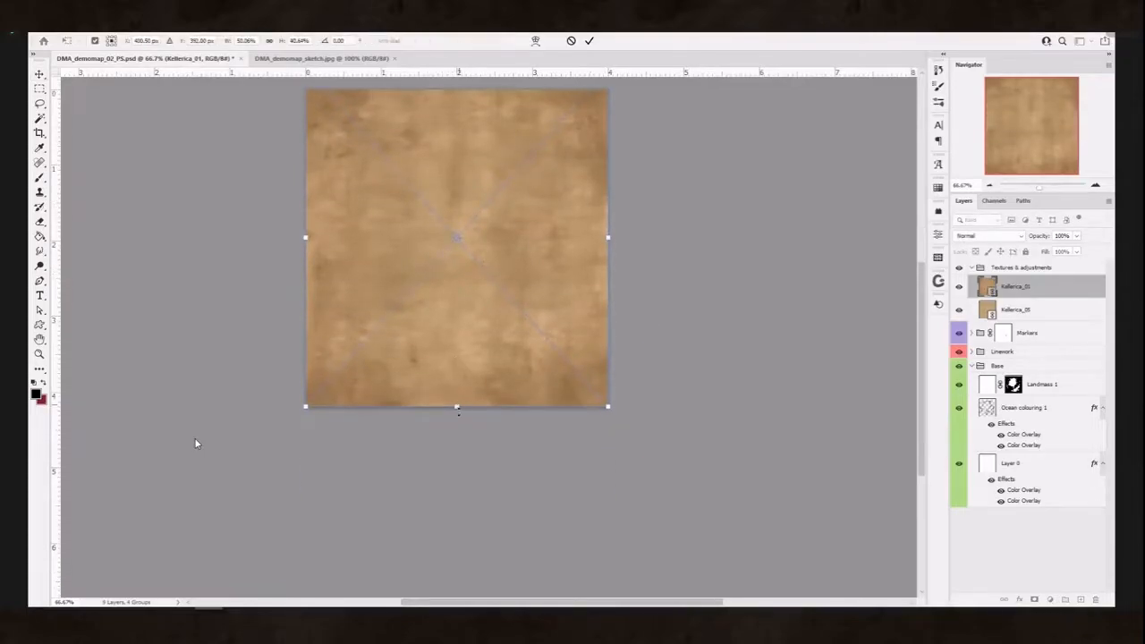
pyautogui.moveTo(457, 406); pyautogui.dragTo(458, 417)
pyautogui.scroll(1, 463, 420)
pyautogui.press('Return')
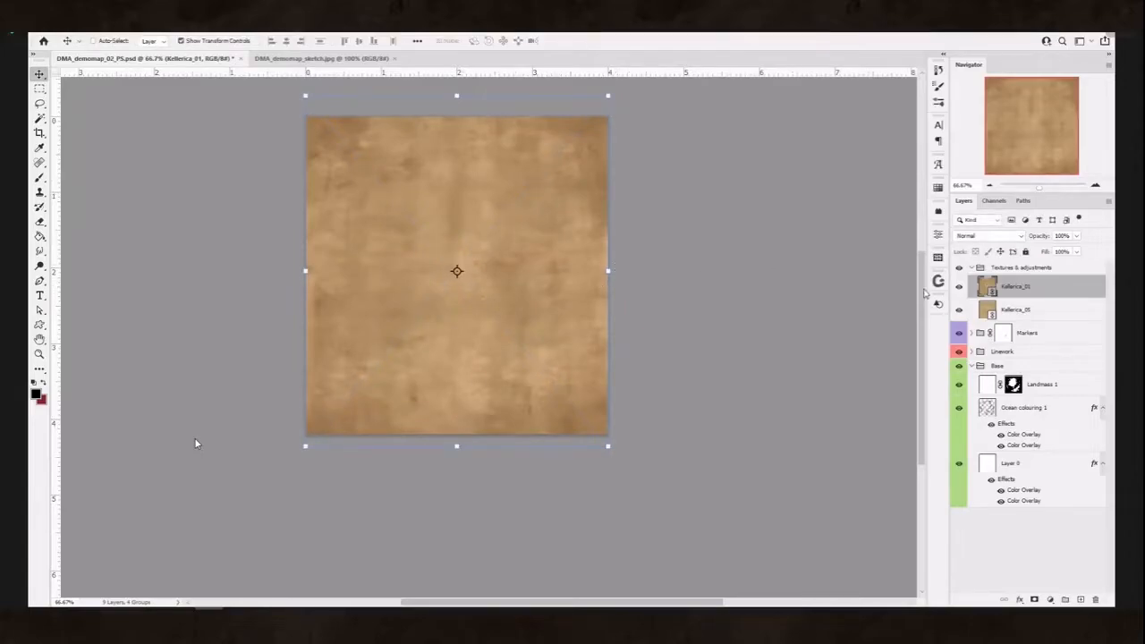
# - Set the Kellerica_01 texture's blend mode to Multiply and check the result up close
pyautogui.click(984, 237)
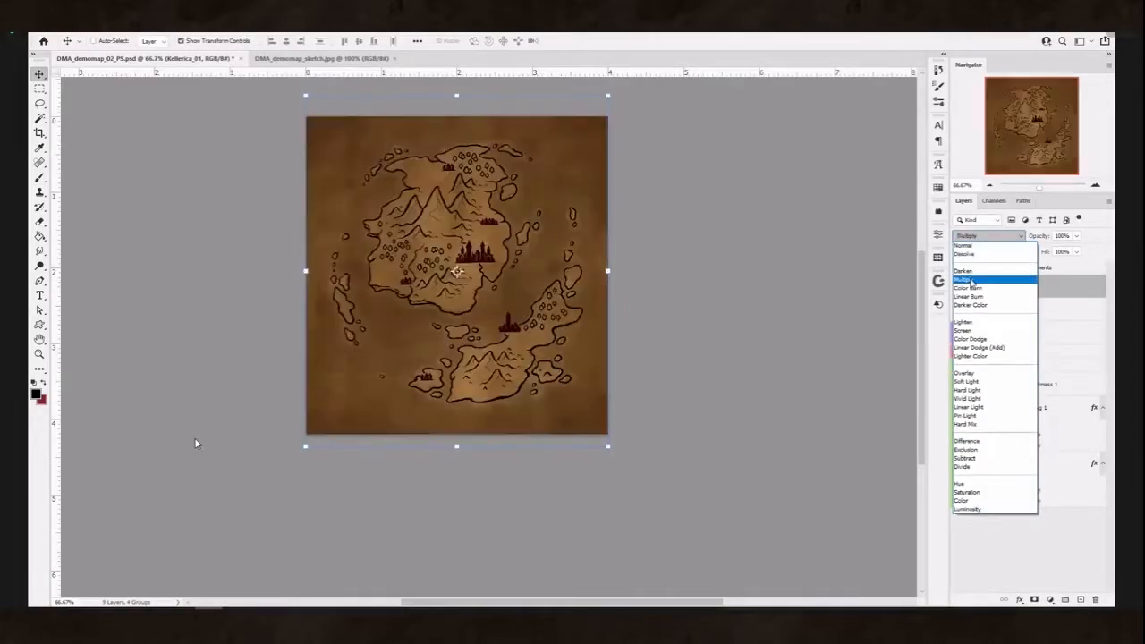
pyautogui.click(971, 281)
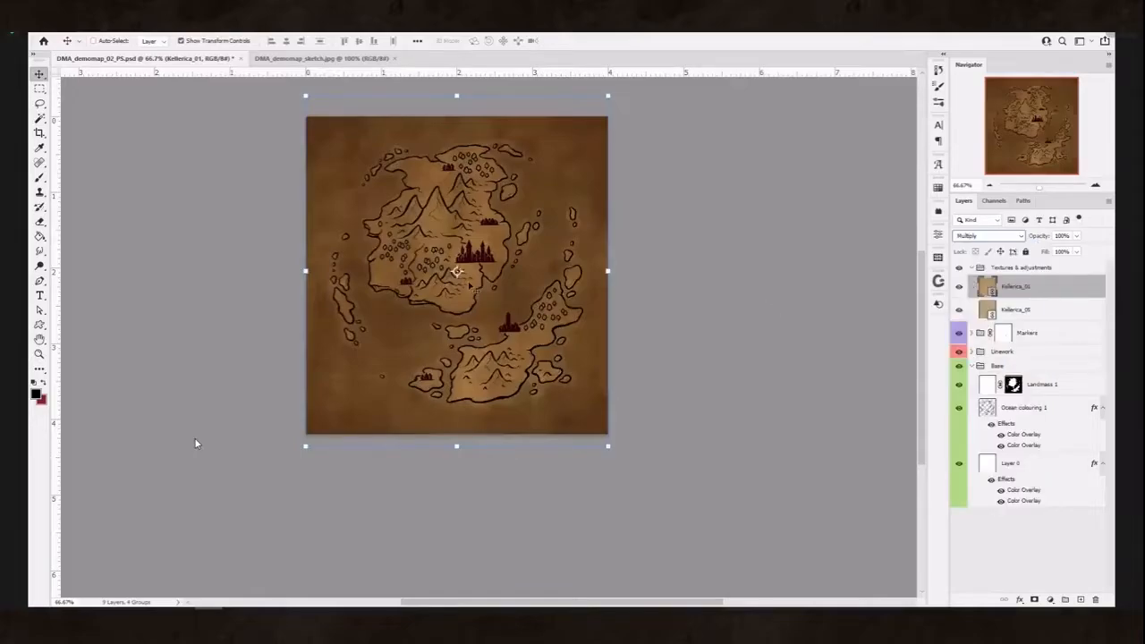
pyautogui.hotkey('ctrl', '+')
pyautogui.hotkey('ctrl', '+')
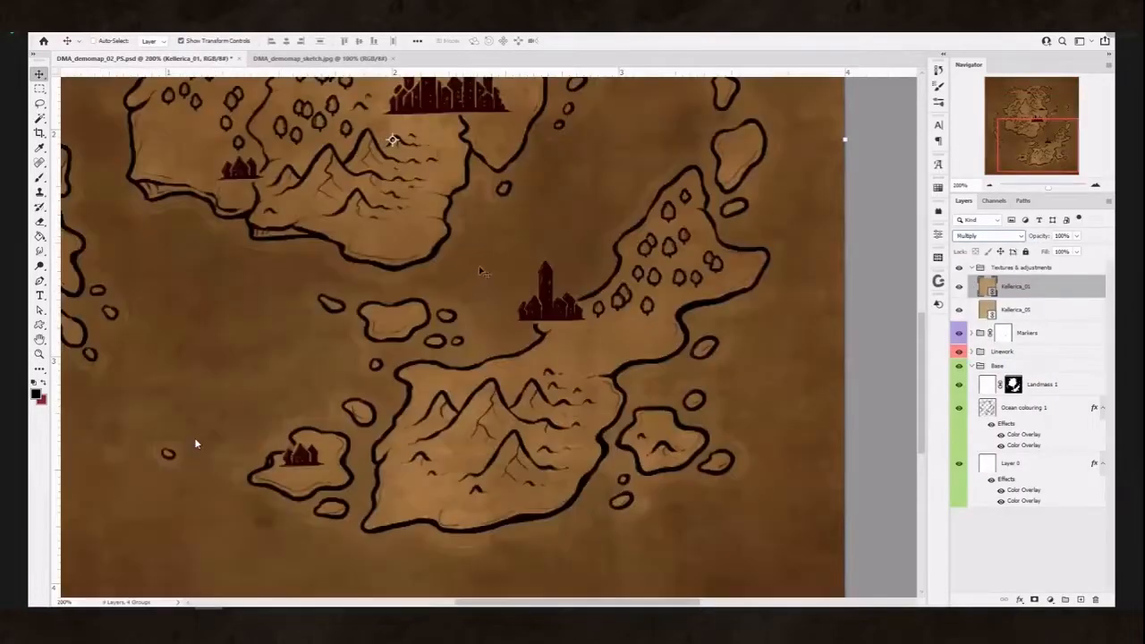
pyautogui.moveTo(473, 187); pyautogui.dragTo(539, 399)
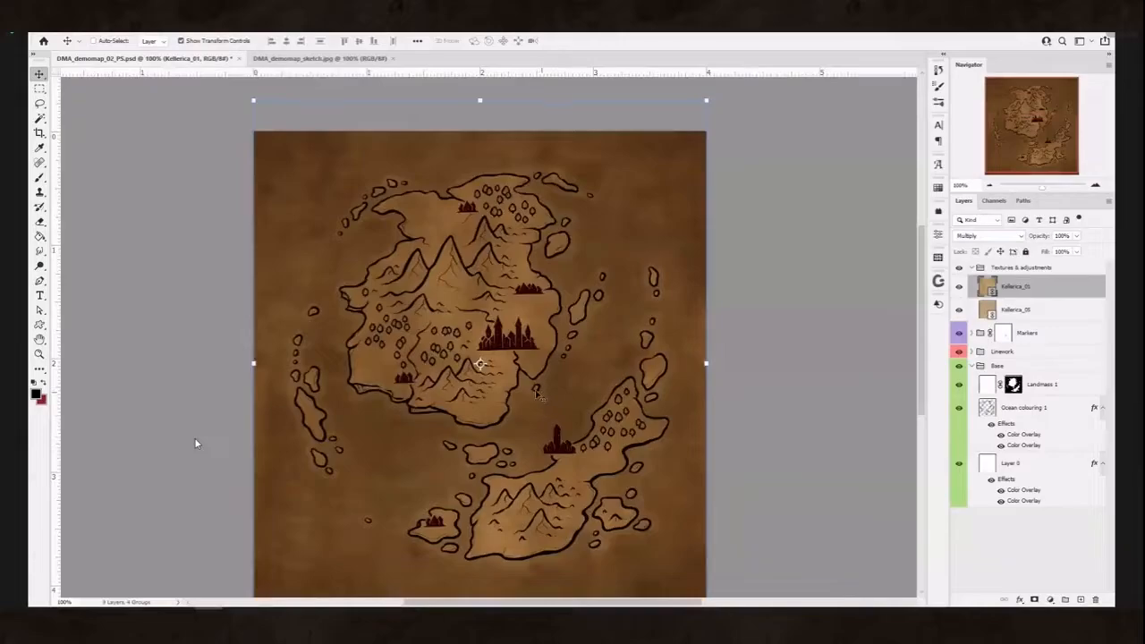
# - Lower the Kellerica_01 layer's opacity to 45%
pyautogui.click(1076, 235)
pyautogui.click(1051, 251)
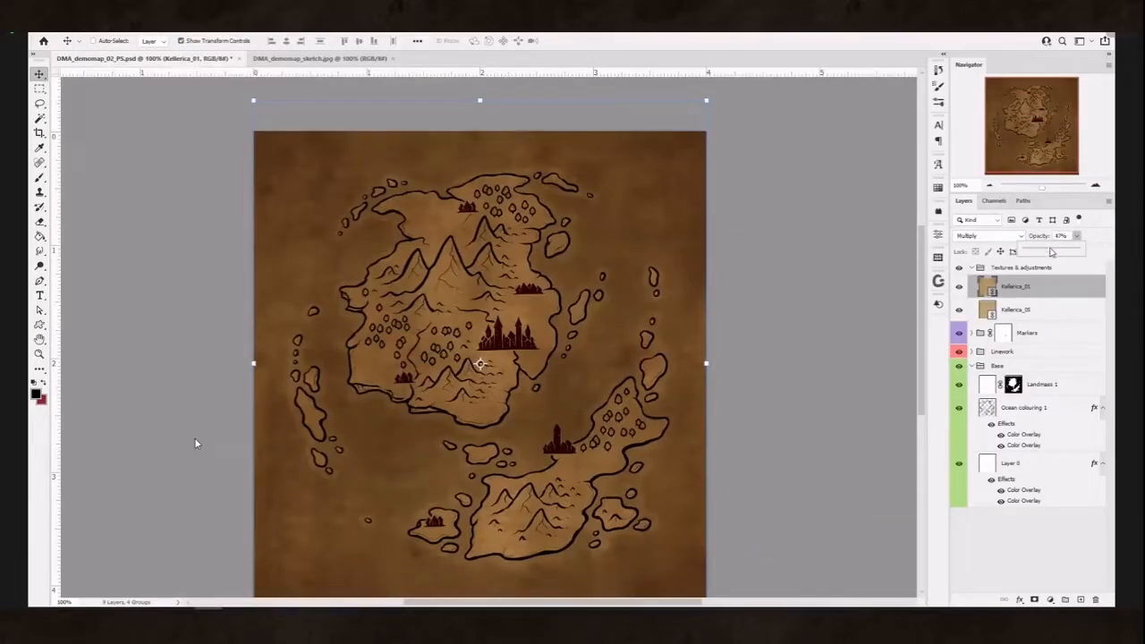
pyautogui.moveTo(1051, 252); pyautogui.dragTo(1049, 252)
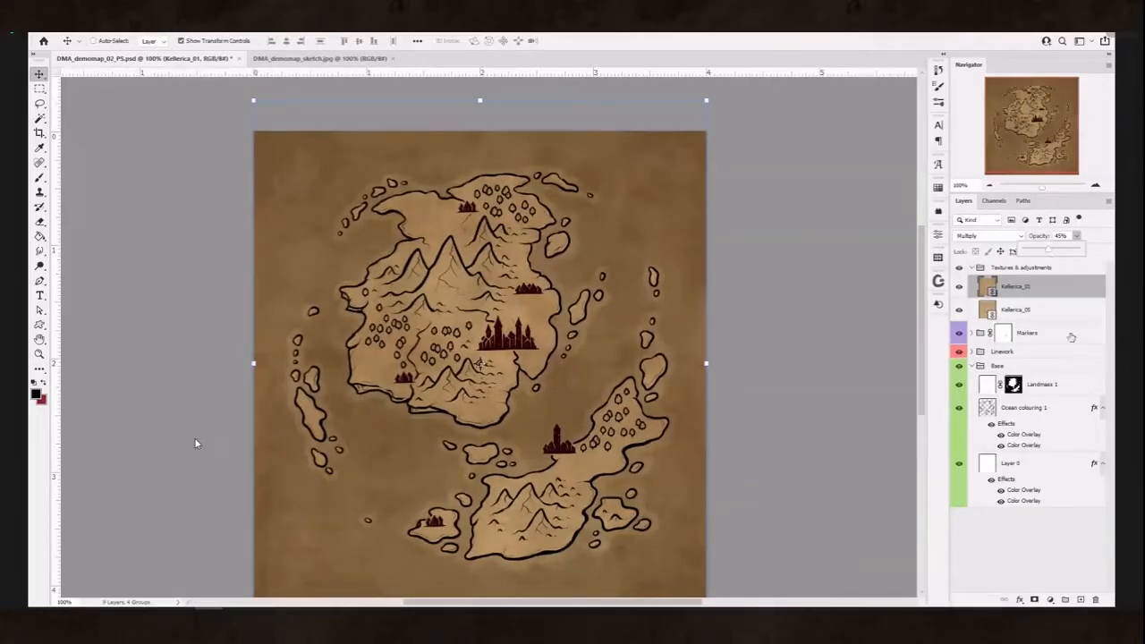
pyautogui.click(1045, 307)
pyautogui.click(1035, 293)
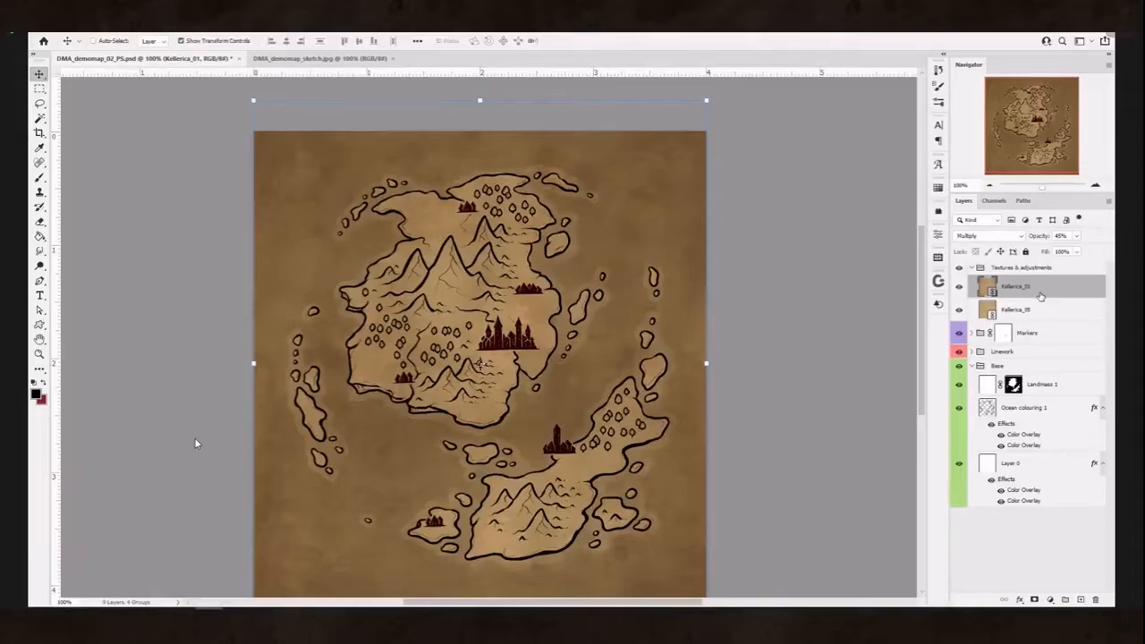
# - Place the Kellerica_03 image from the Textures folder above the Kellerica_01 layer
pyautogui.click(1023, 309)
pyautogui.click(1029, 290)
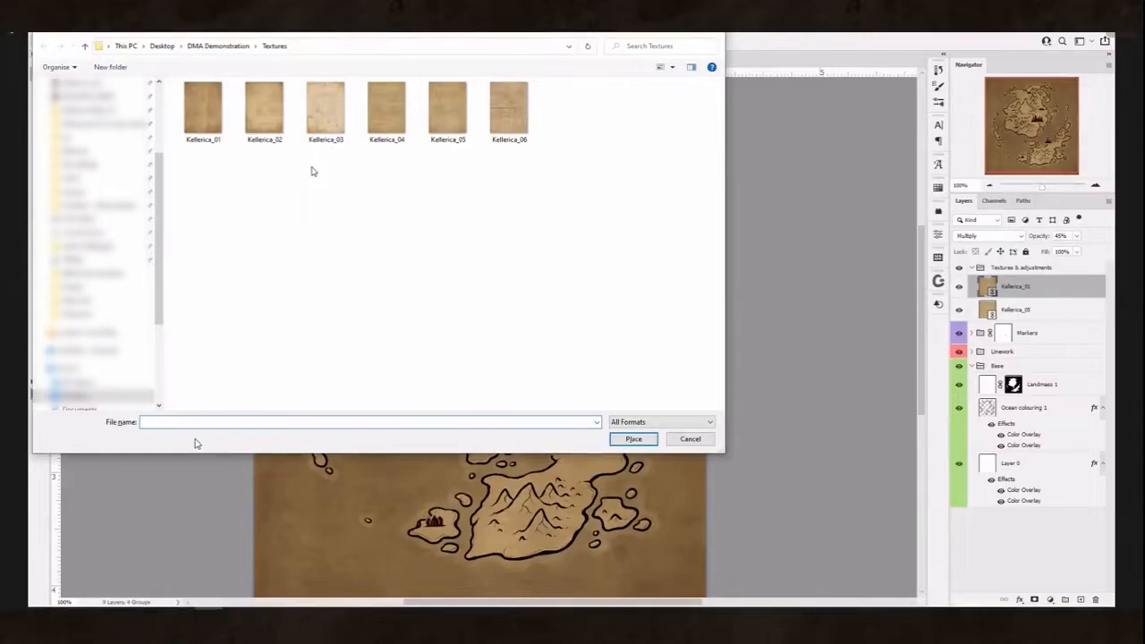
pyautogui.click(327, 127)
pyautogui.doubleClick(325, 127)
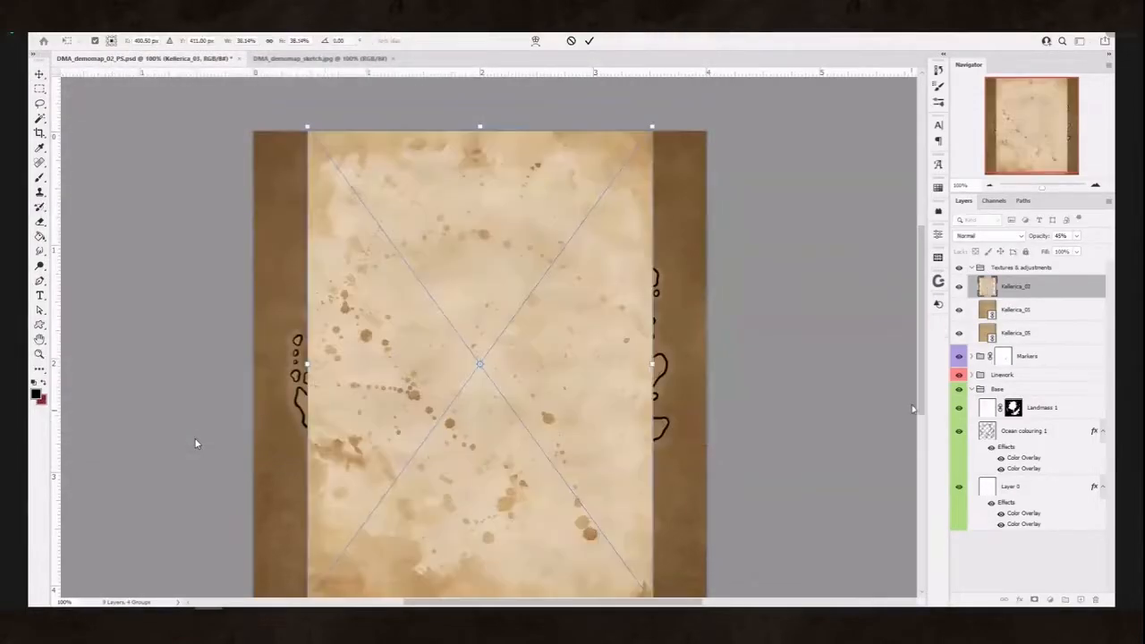
pyautogui.click(1032, 318)
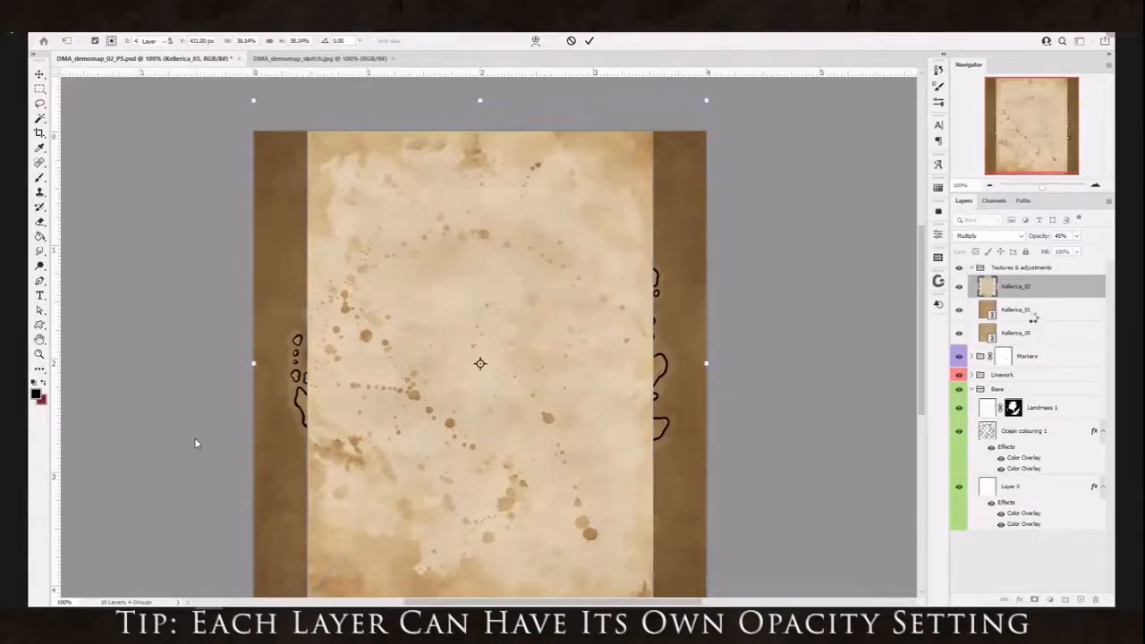
# - Compare the opacity settings of the three texture layers, individually and with Kellerica_03 and Kellerica_05 selected together
pyautogui.click(1033, 333)
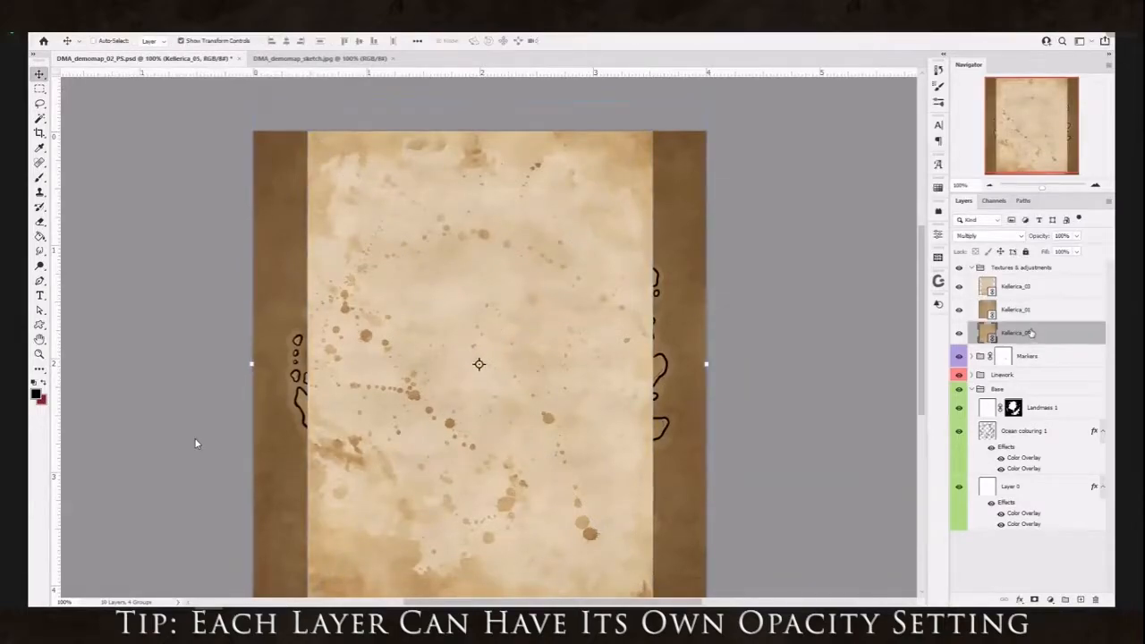
pyautogui.click(1033, 310)
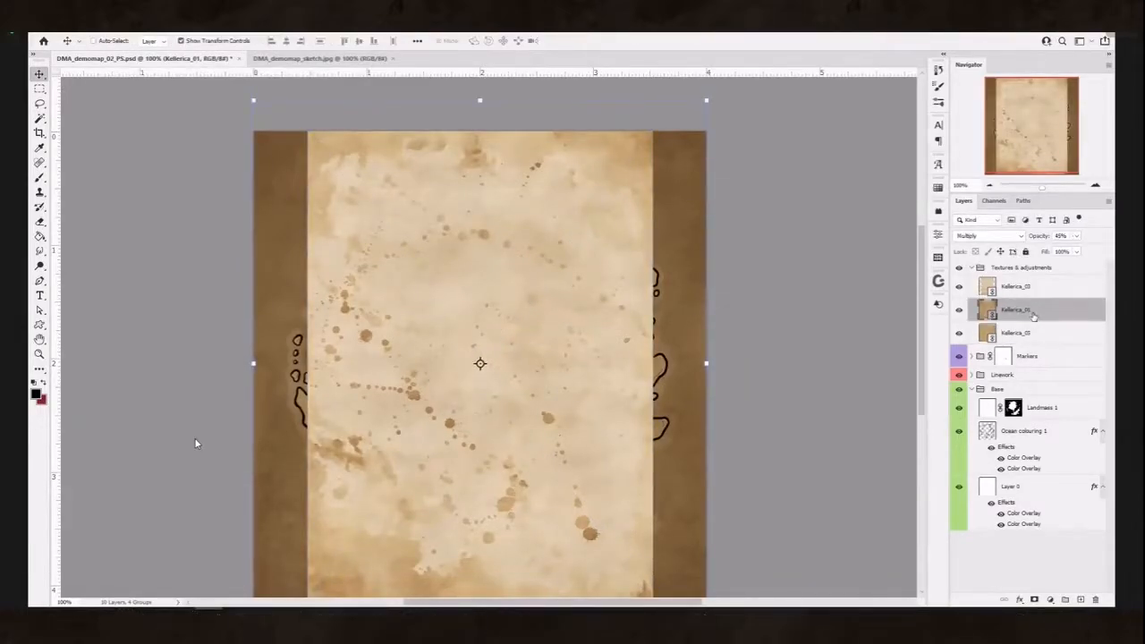
pyautogui.click(1020, 335)
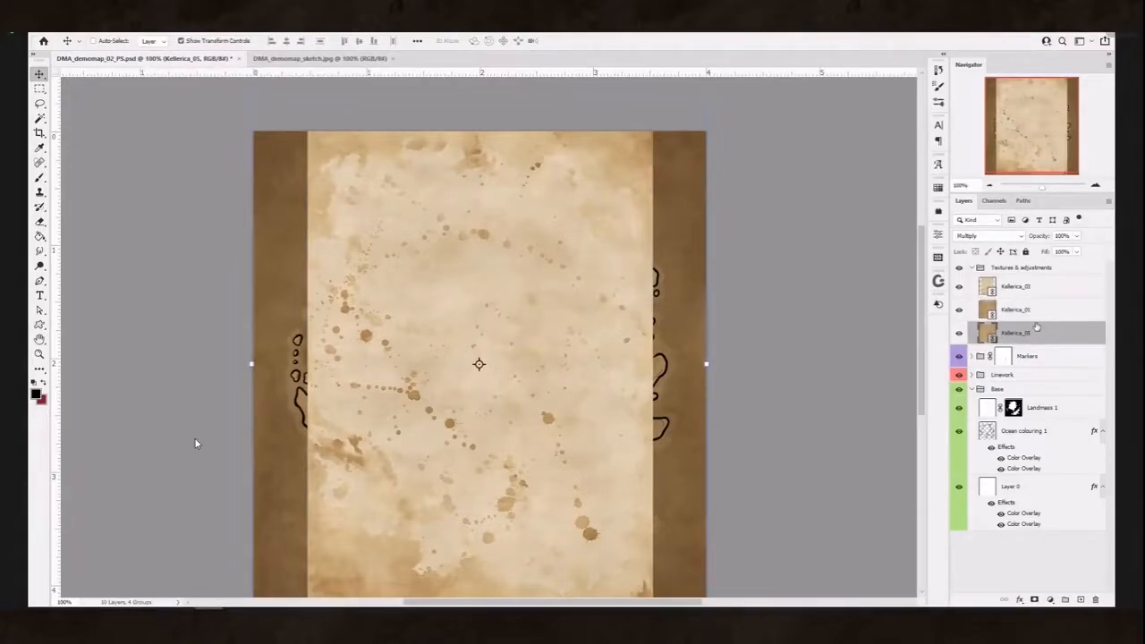
pyautogui.click(1010, 291)
pyautogui.keyDown('ctrl'); pyautogui.click(1037, 334); pyautogui.keyUp('ctrl')
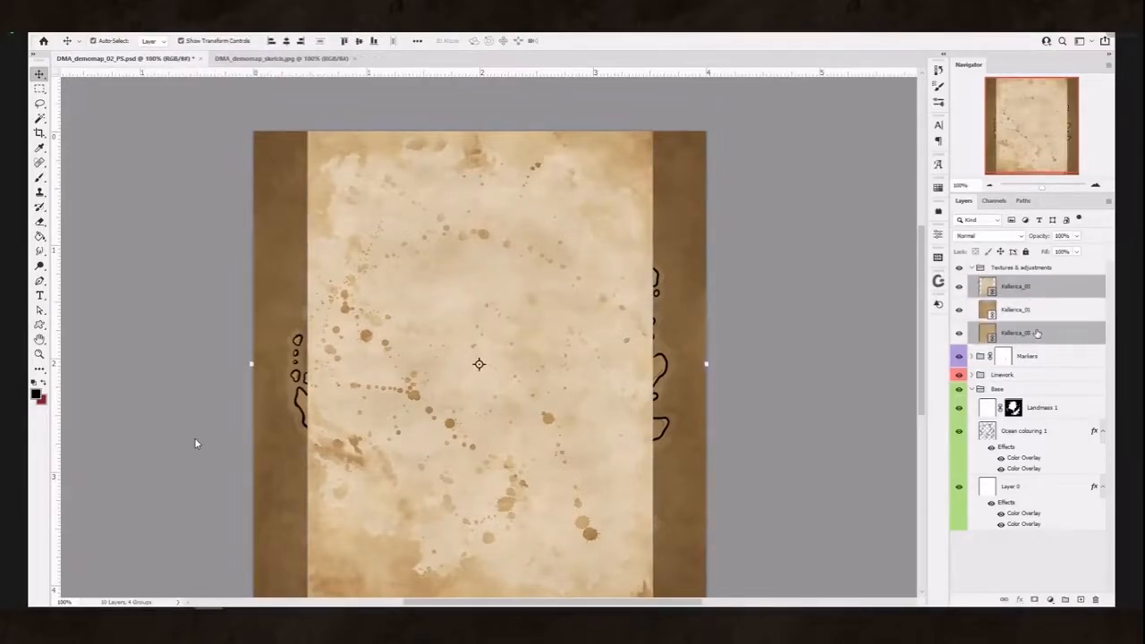
pyautogui.click(1077, 237)
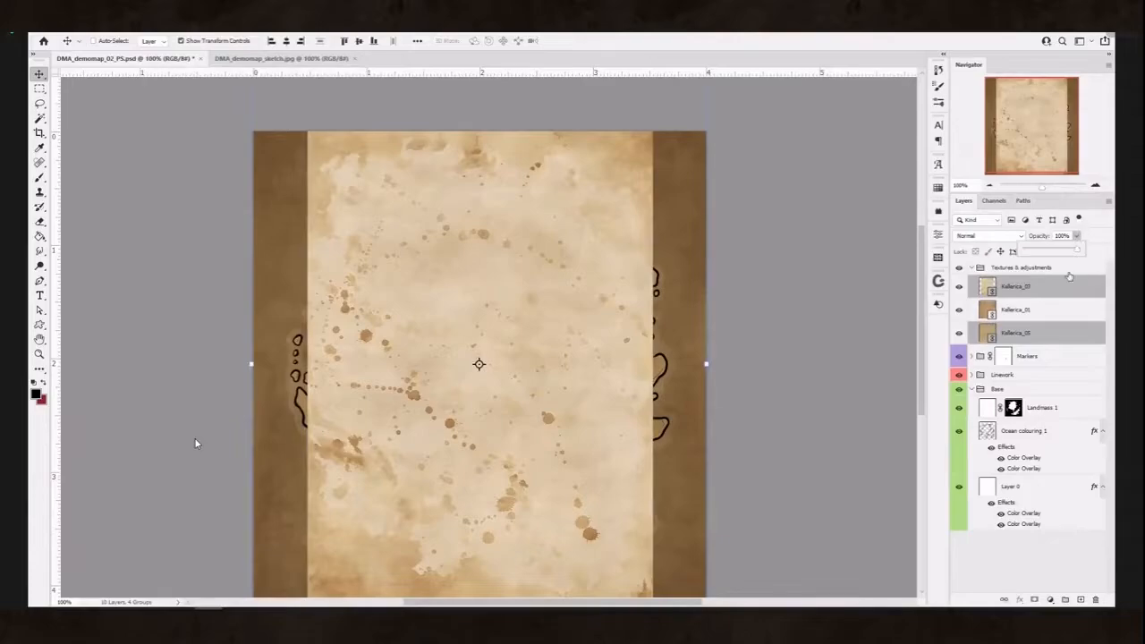
pyautogui.moveTo(1058, 252); pyautogui.dragTo(1107, 257)
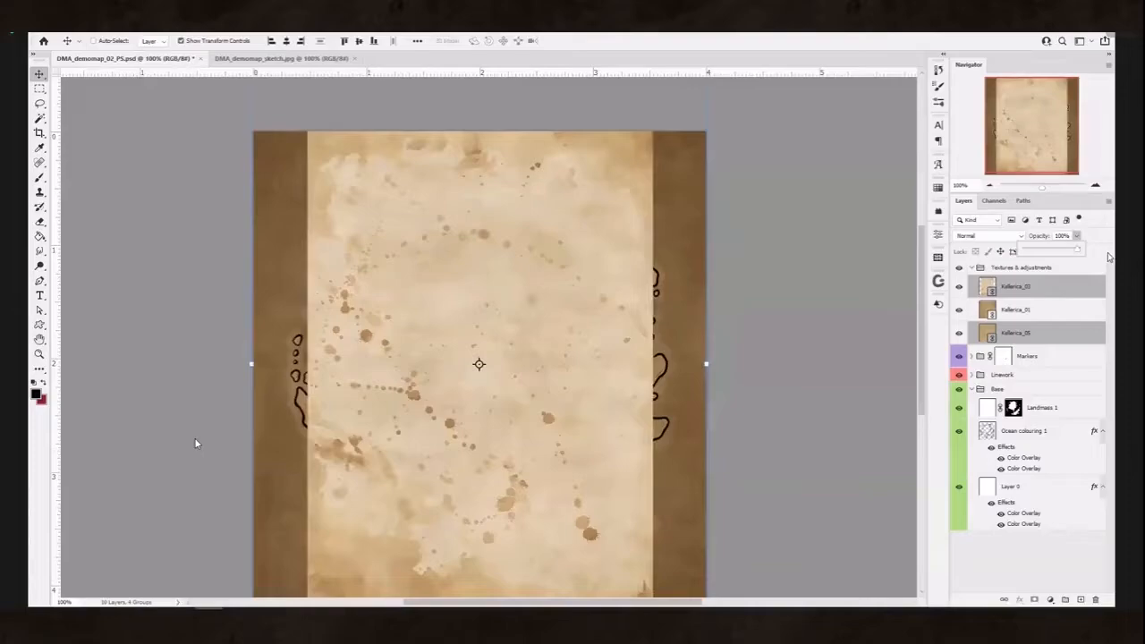
# - Align the Kellerica_03 texture with the canvas's left edge and enlarge it to about 50% width so it spans the canvas
pyautogui.click(1046, 294)
pyautogui.hotkey('ctrl', '-')
pyautogui.moveTo(497, 318); pyautogui.dragTo(458, 327)
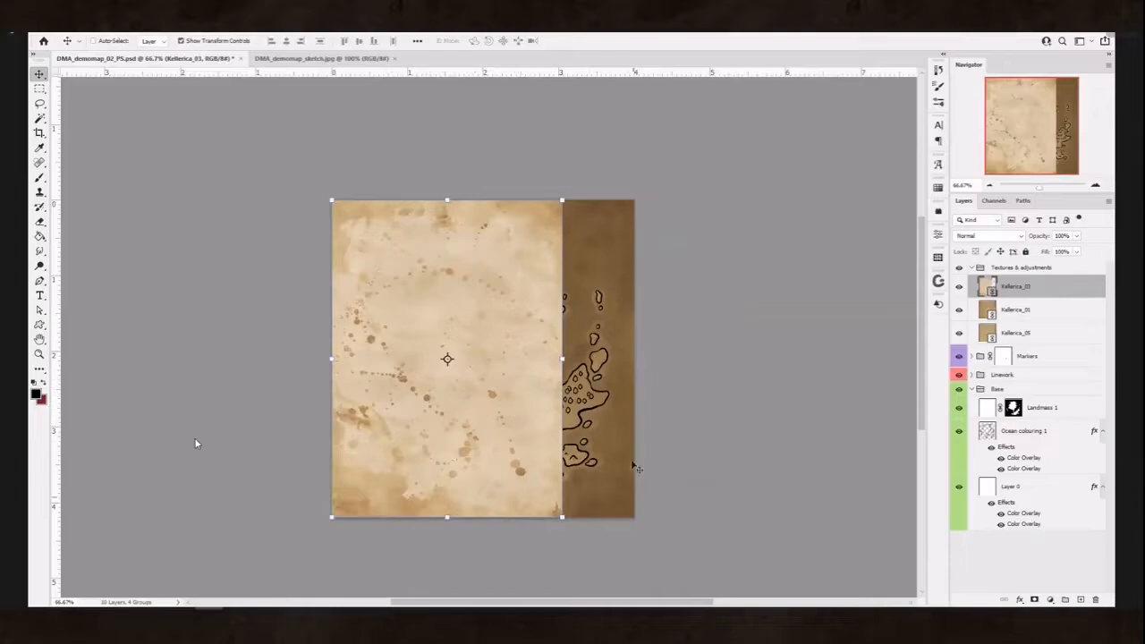
pyautogui.moveTo(561, 517); pyautogui.dragTo(615, 557)
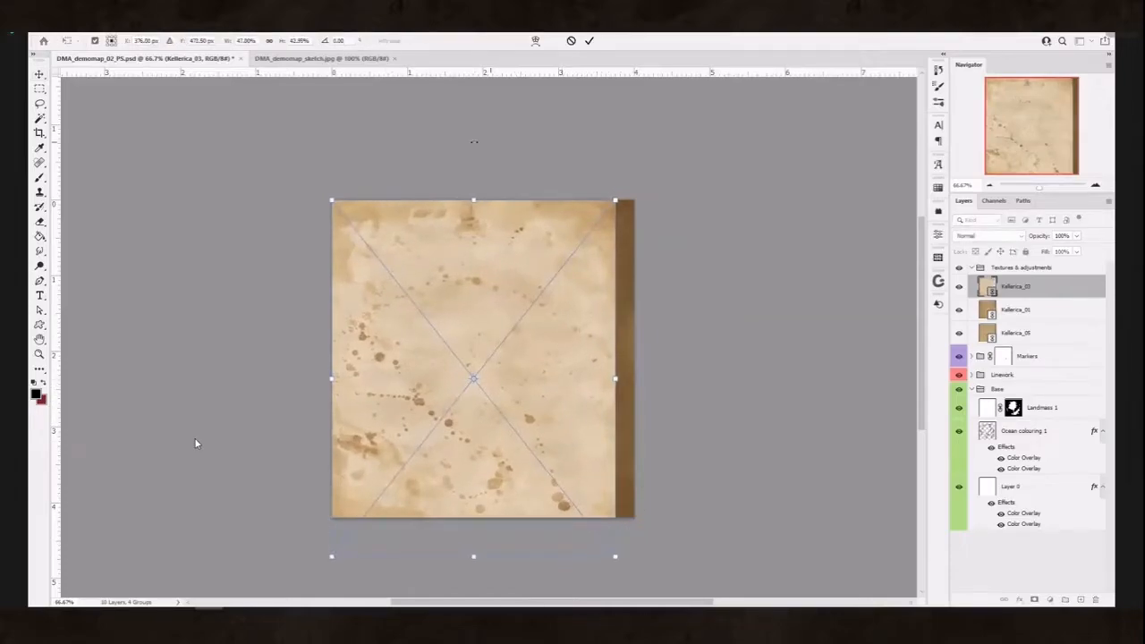
pyautogui.moveTo(470, 199); pyautogui.dragTo(468, 162)
pyautogui.moveTo(491, 355); pyautogui.dragTo(491, 275)
pyautogui.moveTo(612, 281); pyautogui.dragTo(634, 279)
# - Extend the Kellerica_03 texture's height well past the canvas's upper and lower edges and apply the transform
pyautogui.moveTo(546, 464); pyautogui.dragTo(481, 439)
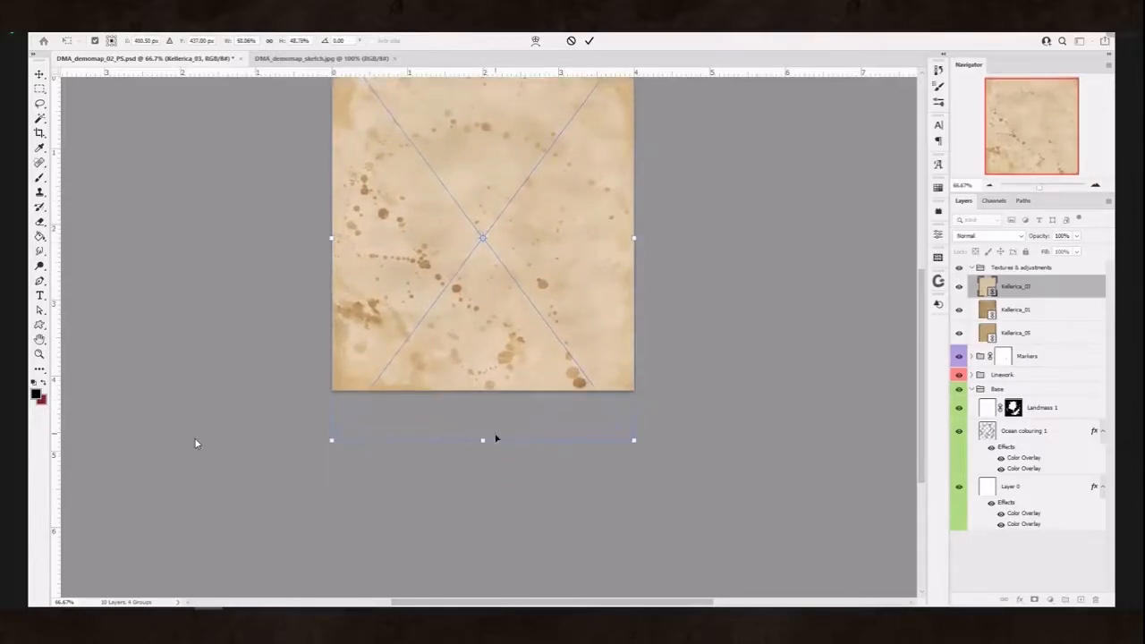
pyautogui.scroll(5, 500, 259)
pyautogui.moveTo(456, 222); pyautogui.dragTo(456, 201)
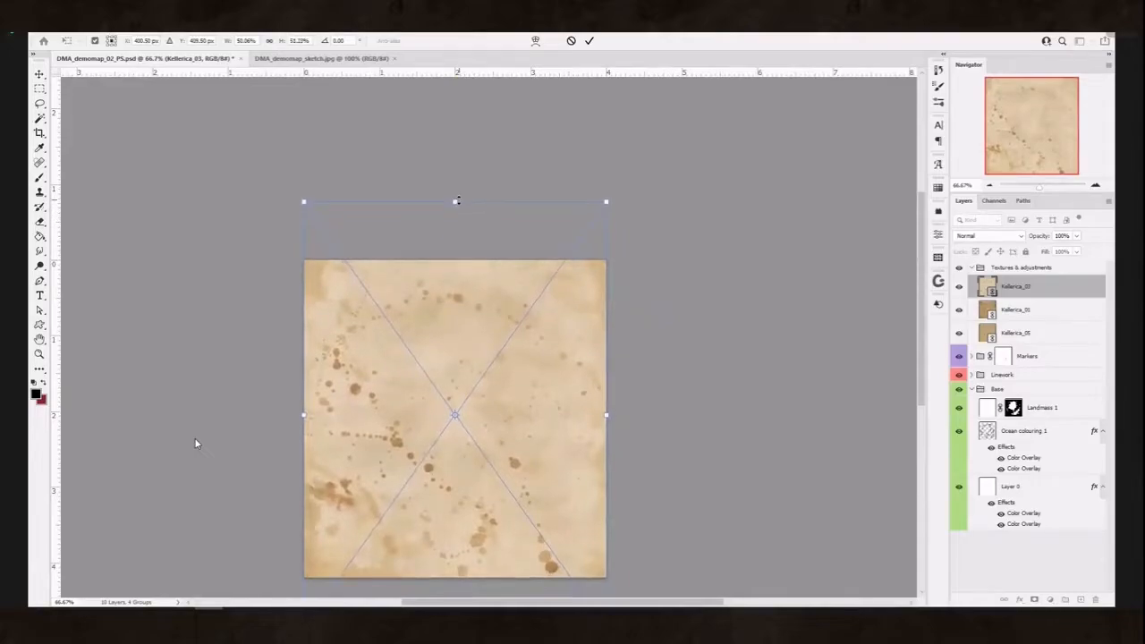
pyautogui.press('Return')
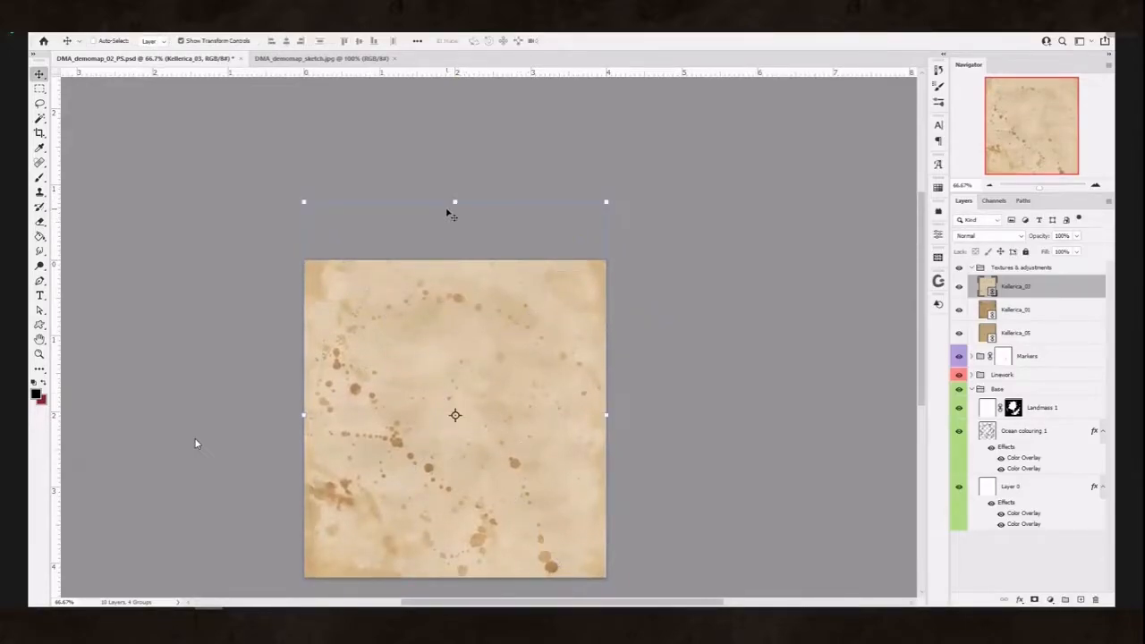
pyautogui.moveTo(455, 201); pyautogui.dragTo(454, 190)
pyautogui.press('Return')
# - Set the Kellerica_03 texture's blend mode to Overlay
pyautogui.moveTo(482, 467); pyautogui.dragTo(475, 395)
pyautogui.moveTo(514, 453); pyautogui.dragTo(516, 458)
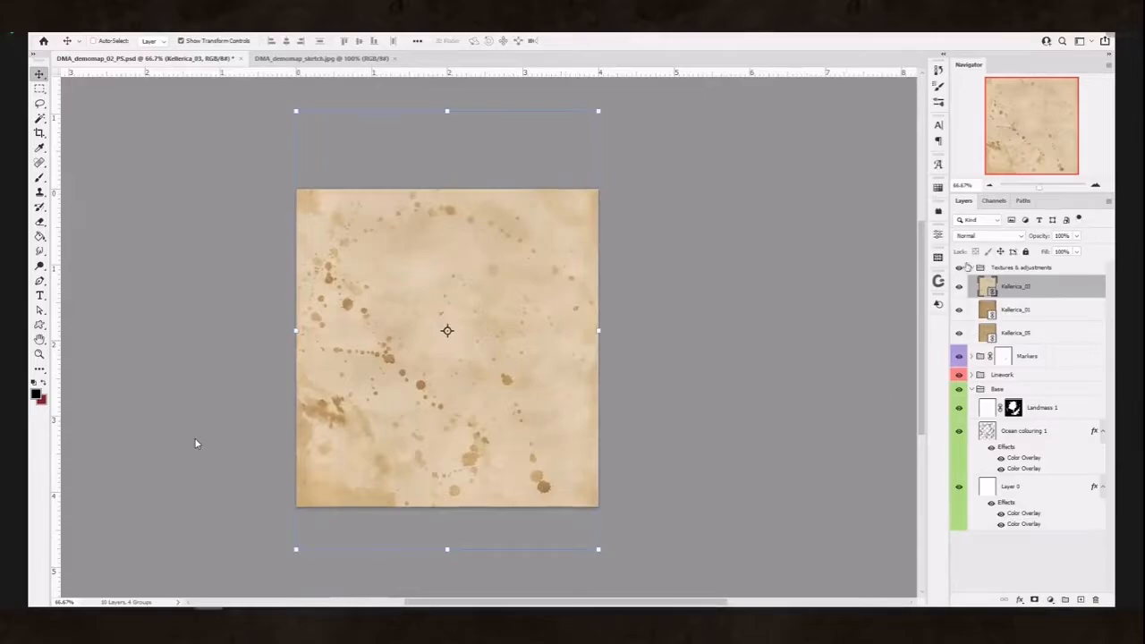
pyautogui.click(975, 236)
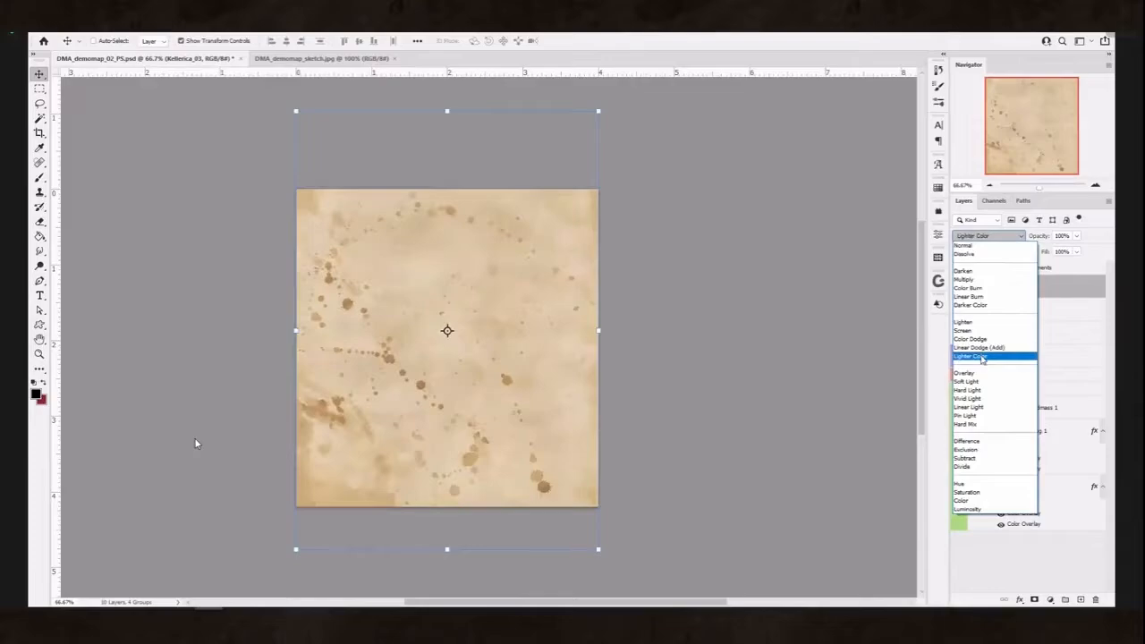
pyautogui.click(972, 374)
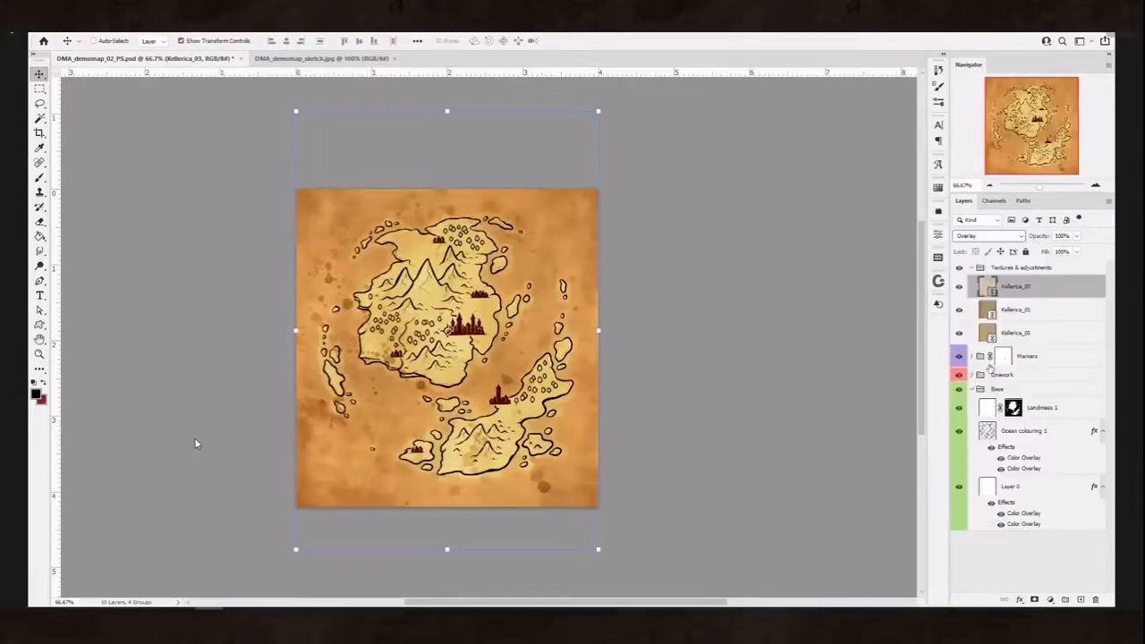
# - Set the Kellerica_03 texture layer's opacity to 20%
pyautogui.moveTo(1054, 251); pyautogui.dragTo(1035, 251)
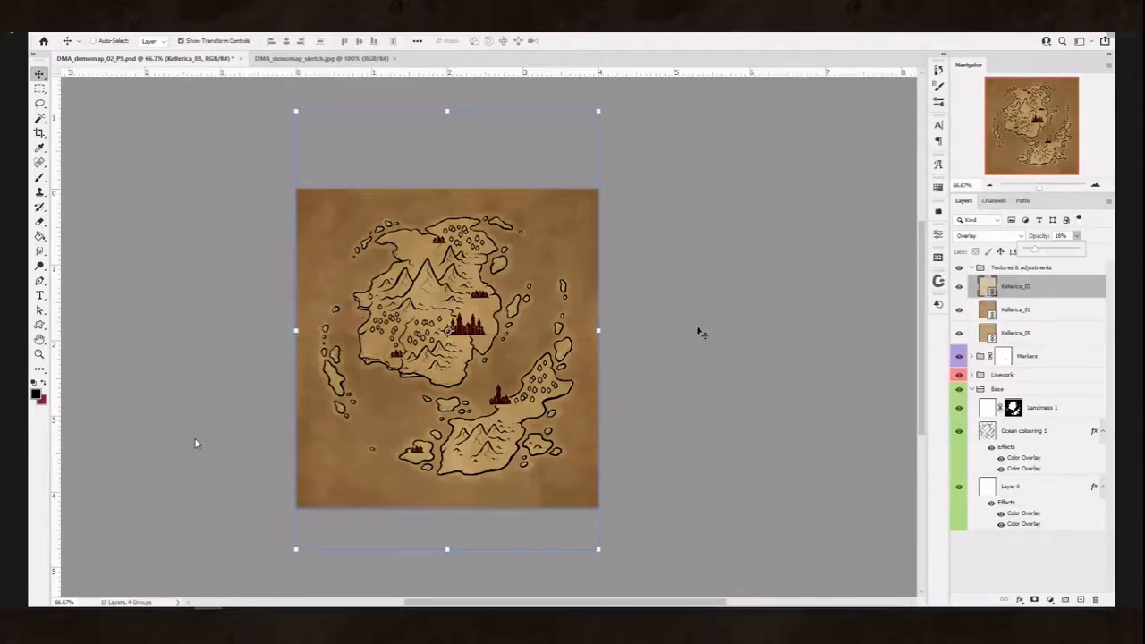
pyautogui.click(1066, 236)
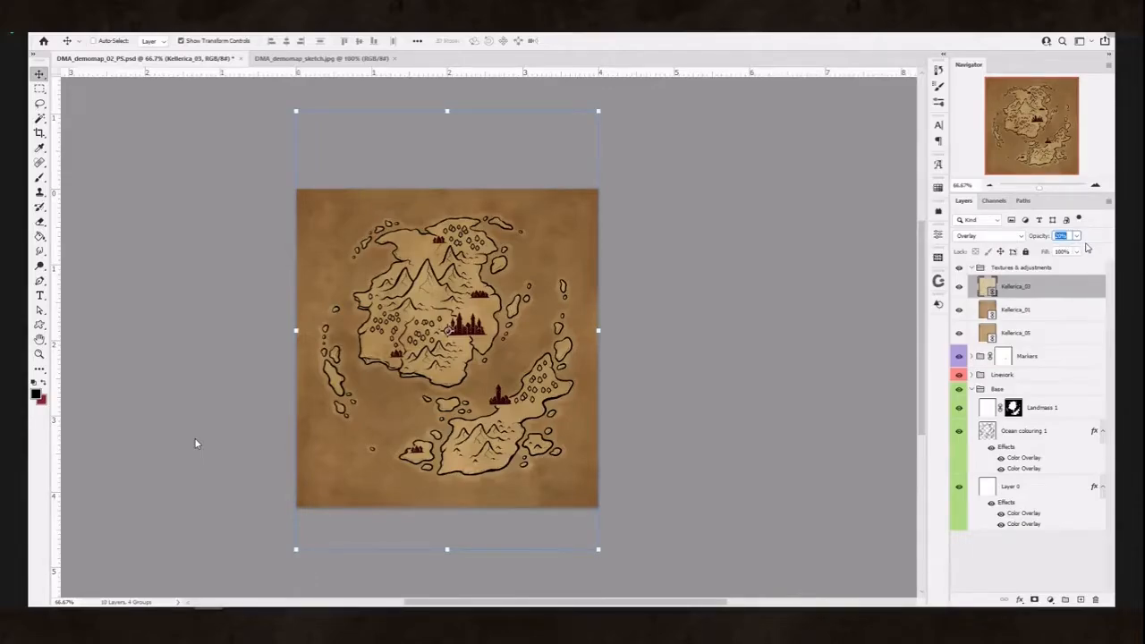
pyautogui.press('Return')
# - Group the Kellerica_03, Kellerica_01 and Kellerica_05 layers together and name the new group Textures
pyautogui.hotkey('ctrl', '1')
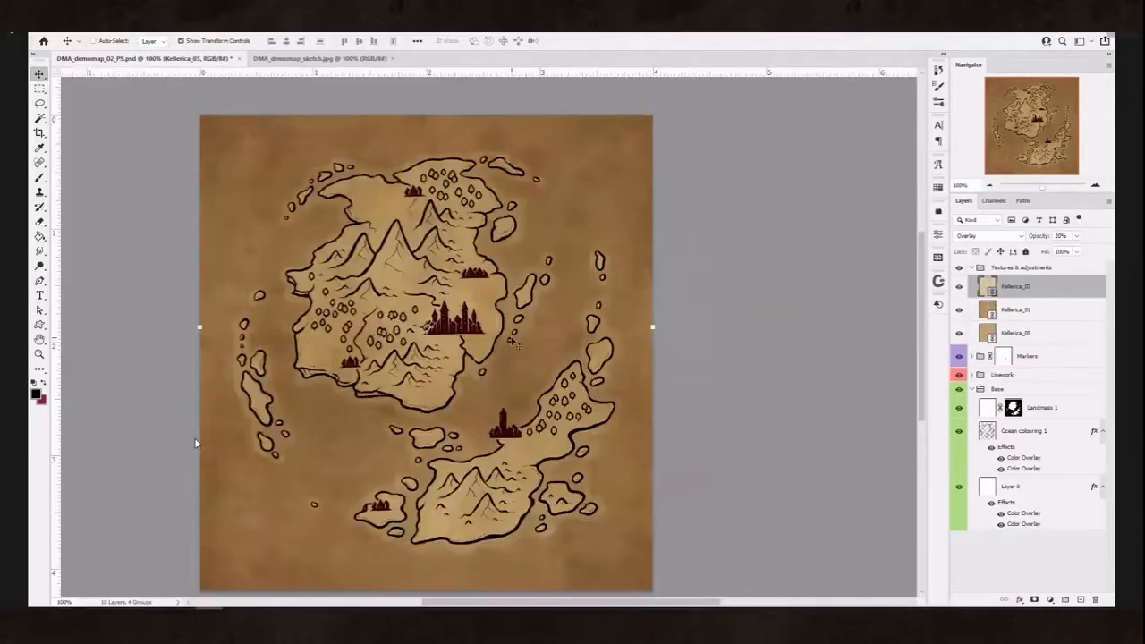
pyautogui.moveTo(583, 399); pyautogui.dragTo(600, 418)
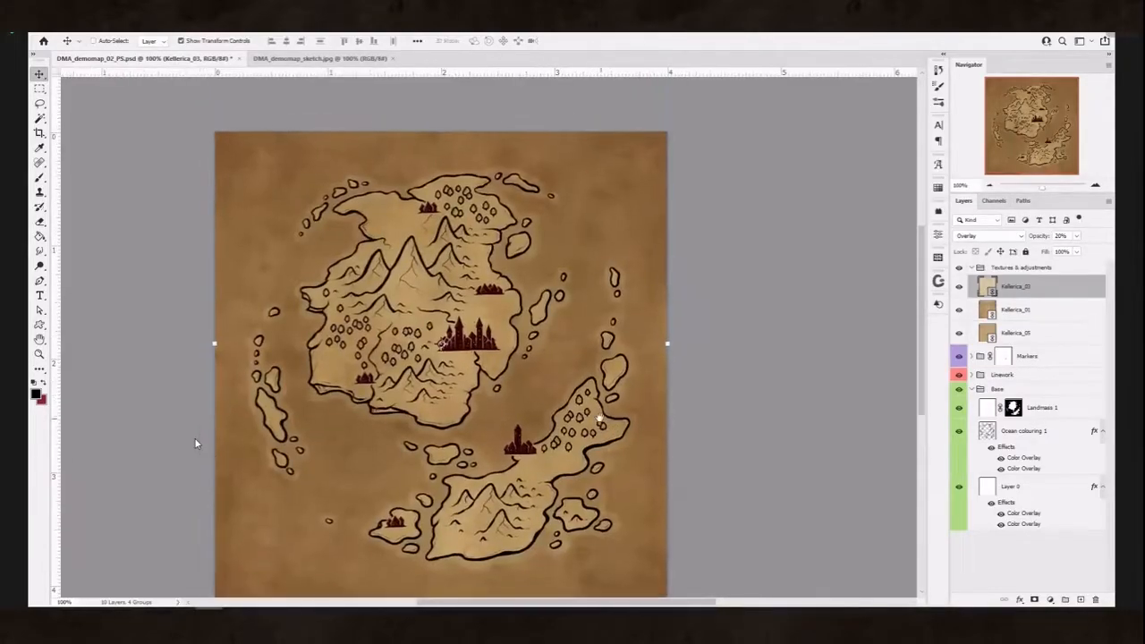
pyautogui.moveTo(668, 427); pyautogui.dragTo(731, 296)
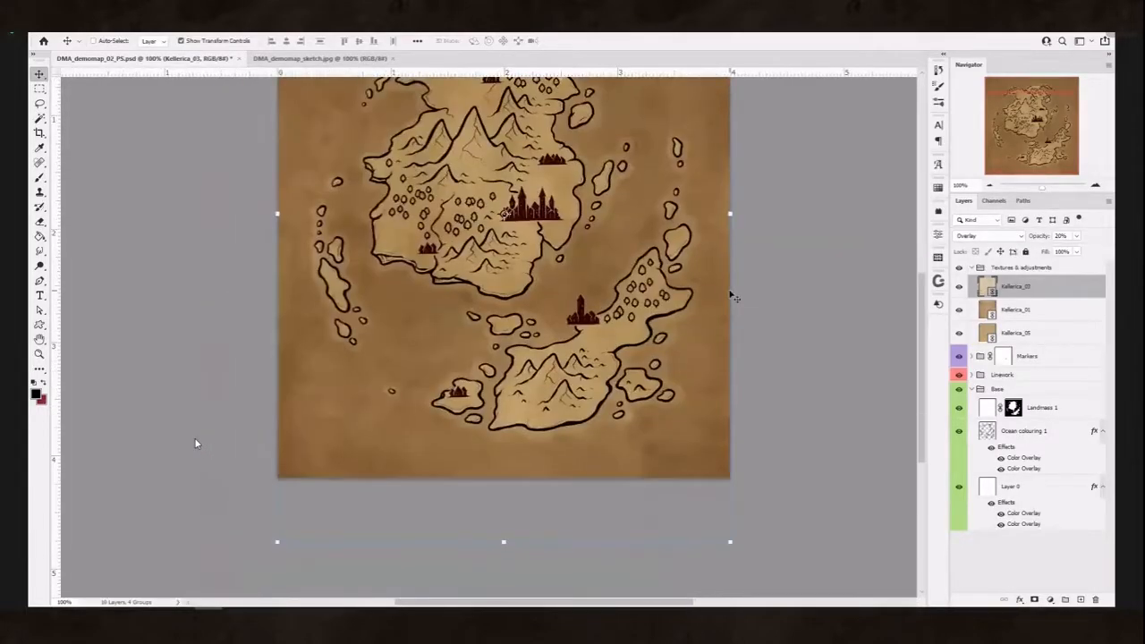
pyautogui.hotkey('ctrl', '+')
pyautogui.hotkey('ctrl', '-')
pyautogui.moveTo(700, 271); pyautogui.dragTo(690, 384)
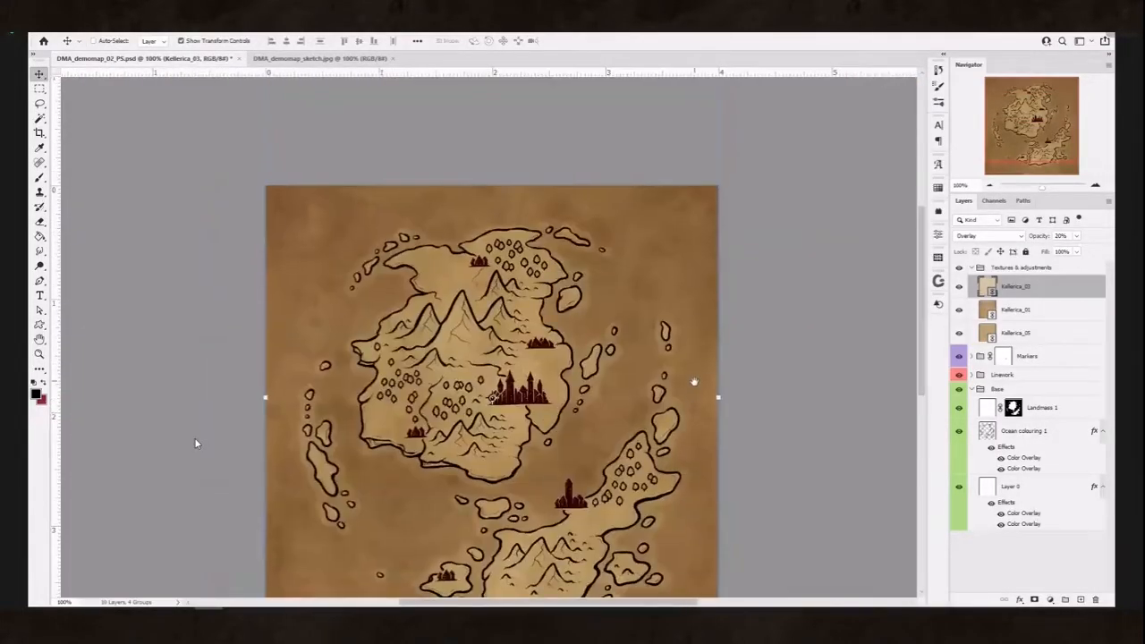
pyautogui.keyDown('shift'); pyautogui.click(1029, 332); pyautogui.keyUp('shift')
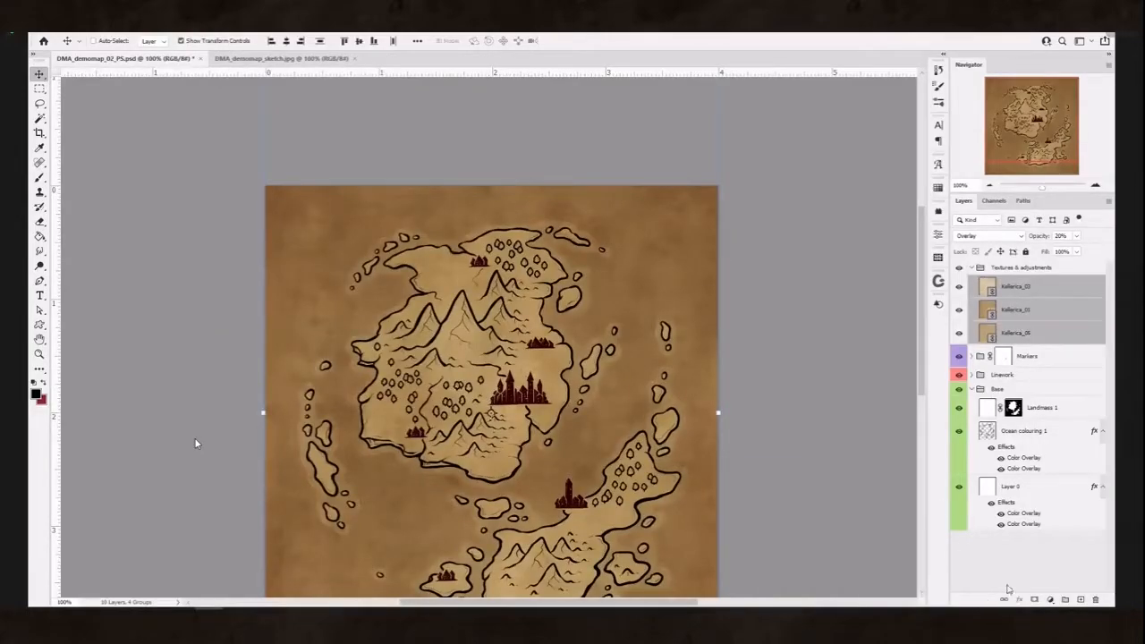
pyautogui.click(1063, 599)
pyautogui.doubleClick(1008, 282)
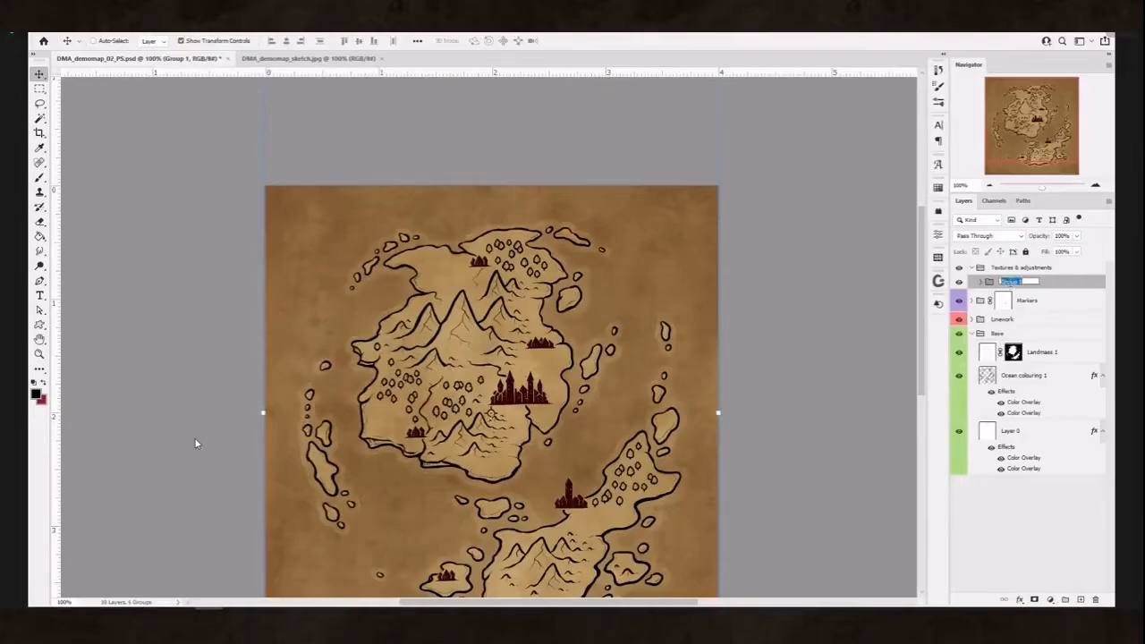
pyautogui.write('Textures')
pyautogui.press('Return')
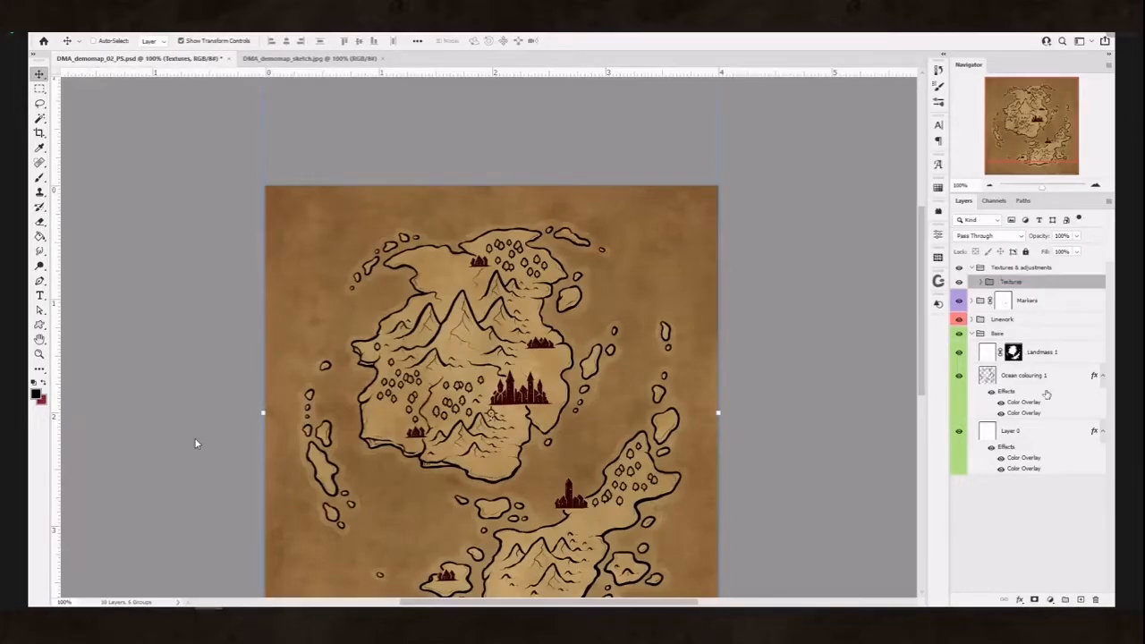
# - Create a new group named Adjustments above the Textures group, inside Textures & adjustments
pyautogui.click(1064, 600)
pyautogui.doubleClick(1008, 282)
pyautogui.write('Adju')
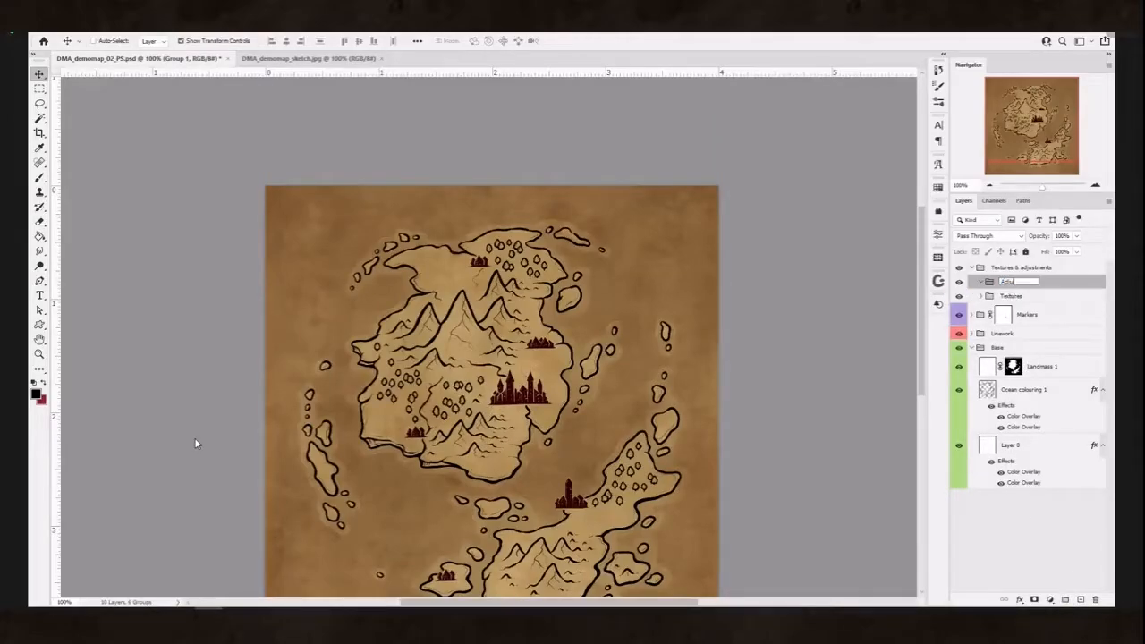
pyautogui.write('stments')
pyautogui.press('Return')
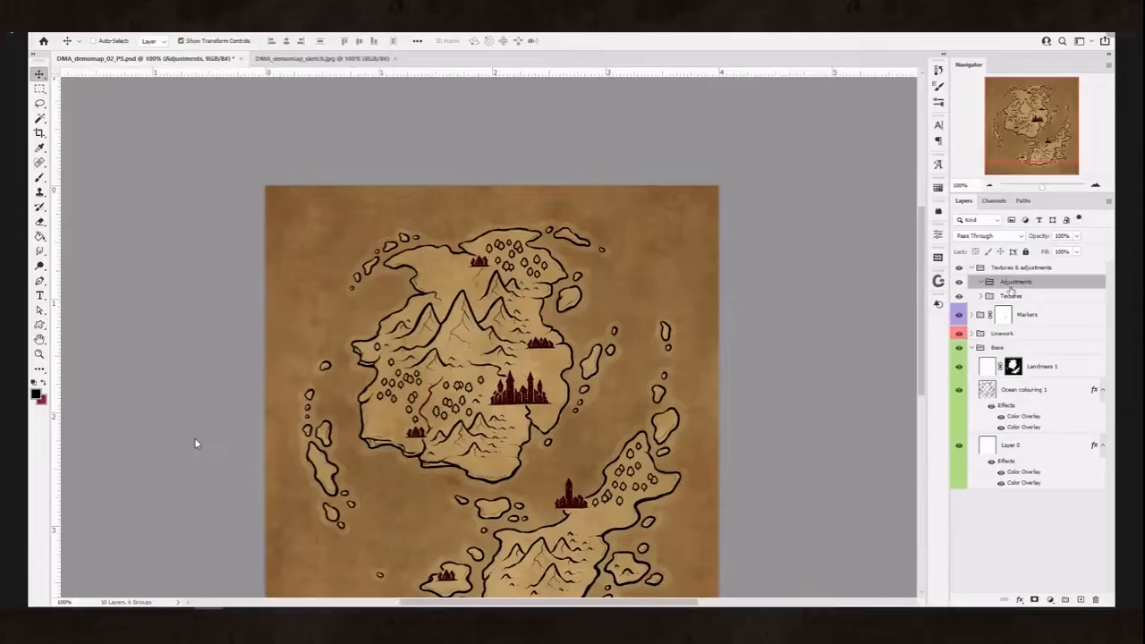
# - Add a Vibrance adjustment layer inside the Adjustments group and lower its vibrance slightly to mute the map's colours
pyautogui.scroll(-3, 659, 343)
pyautogui.hscroll(-1, 659, 342)
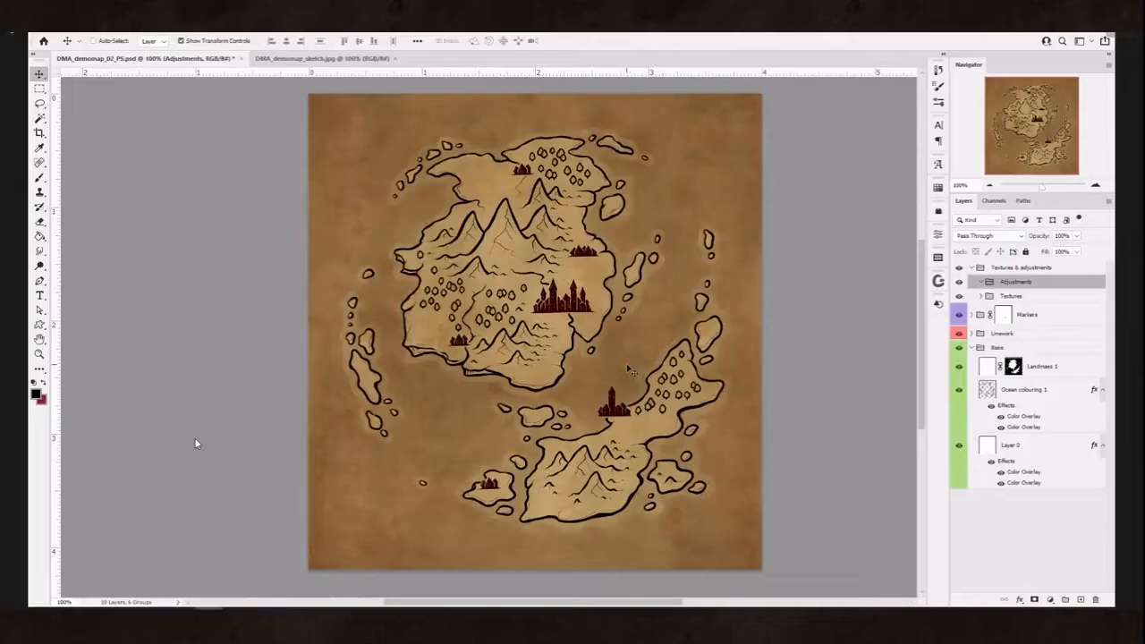
pyautogui.moveTo(660, 324); pyautogui.dragTo(643, 400)
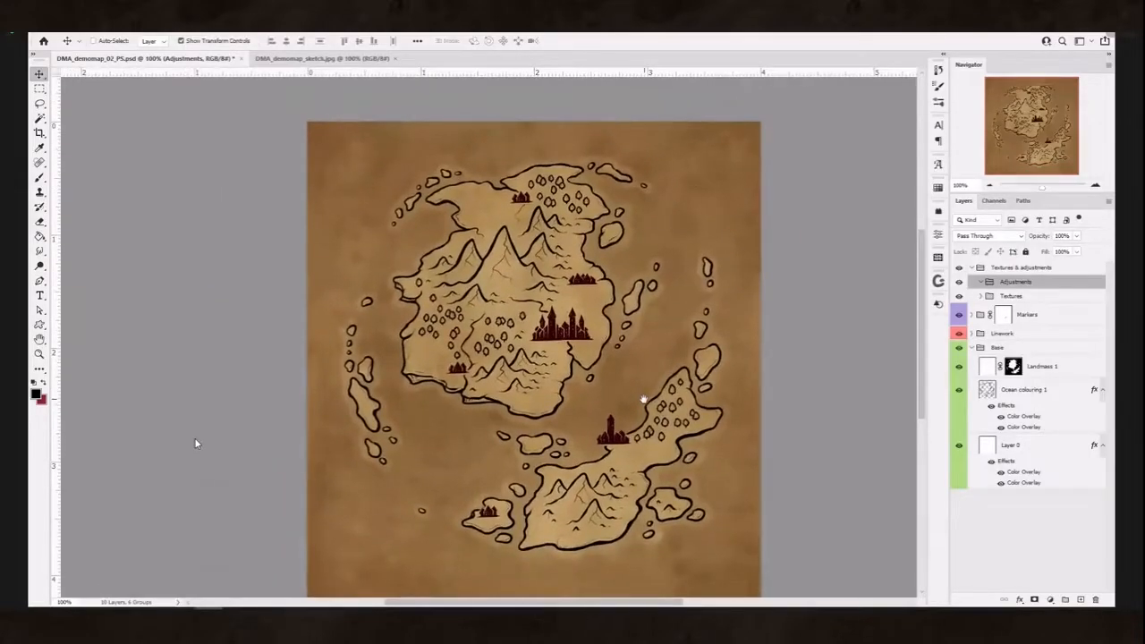
pyautogui.moveTo(638, 453); pyautogui.dragTo(642, 444)
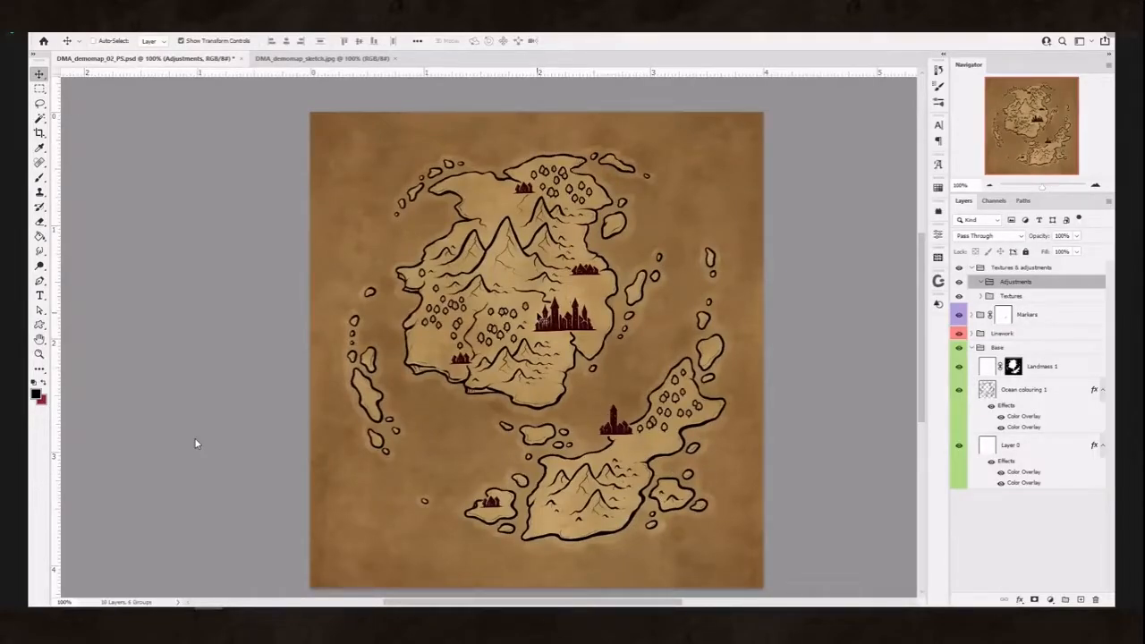
pyautogui.click(1050, 600)
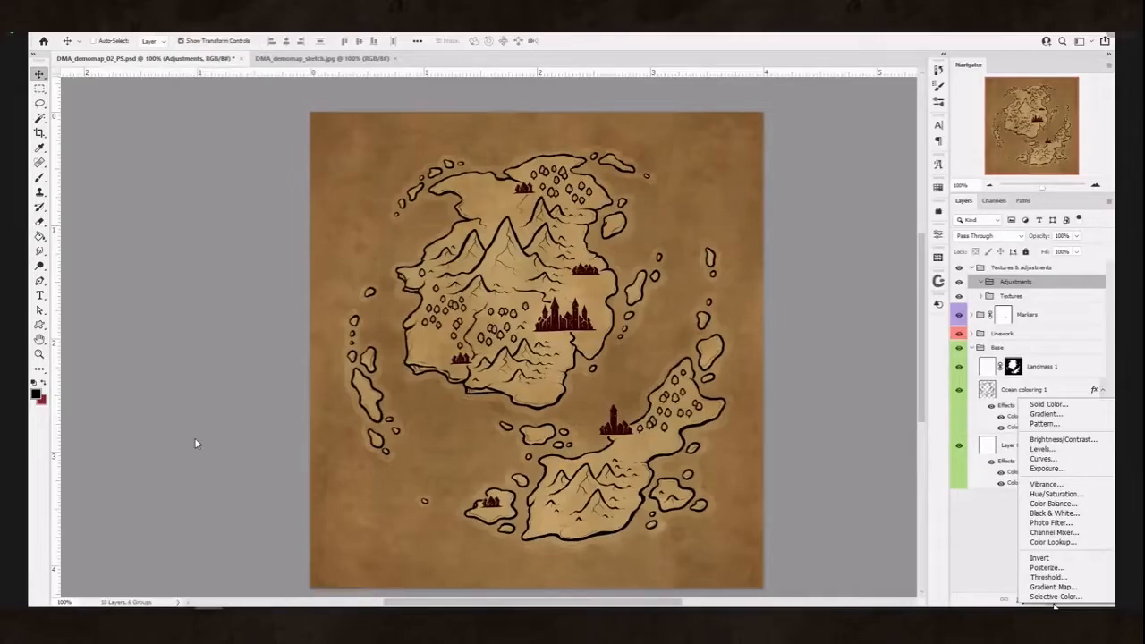
pyautogui.click(1046, 483)
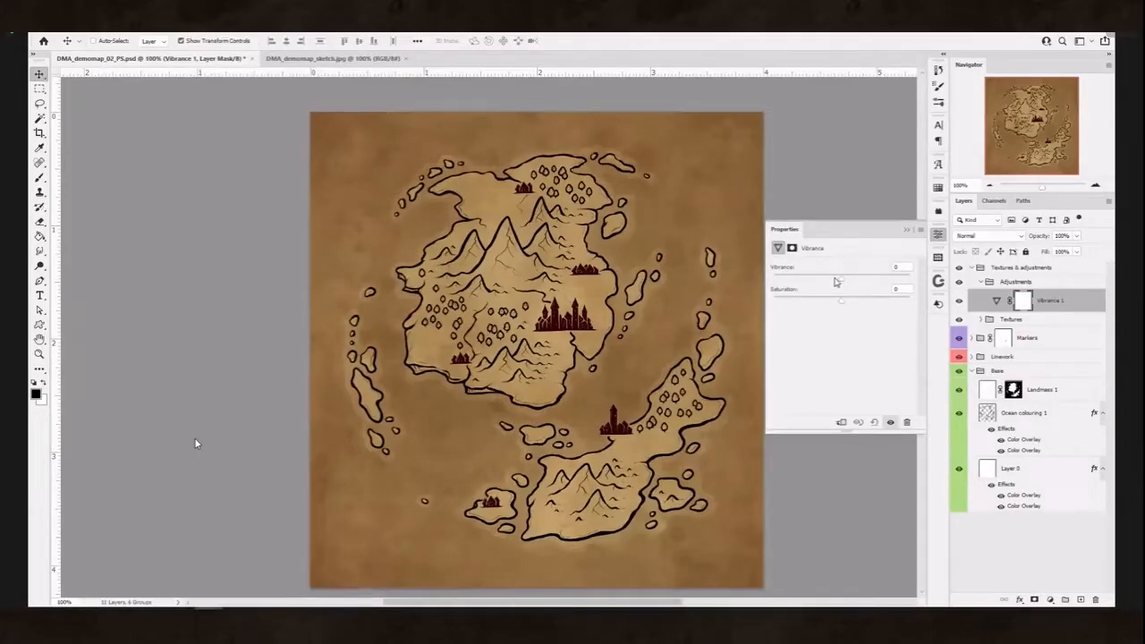
pyautogui.moveTo(834, 282)
pyautogui.mouseDown()
pyautogui.moveTo(797, 284)
pyautogui.moveTo(827, 284)
pyautogui.mouseUp()
pyautogui.click(1049, 313)
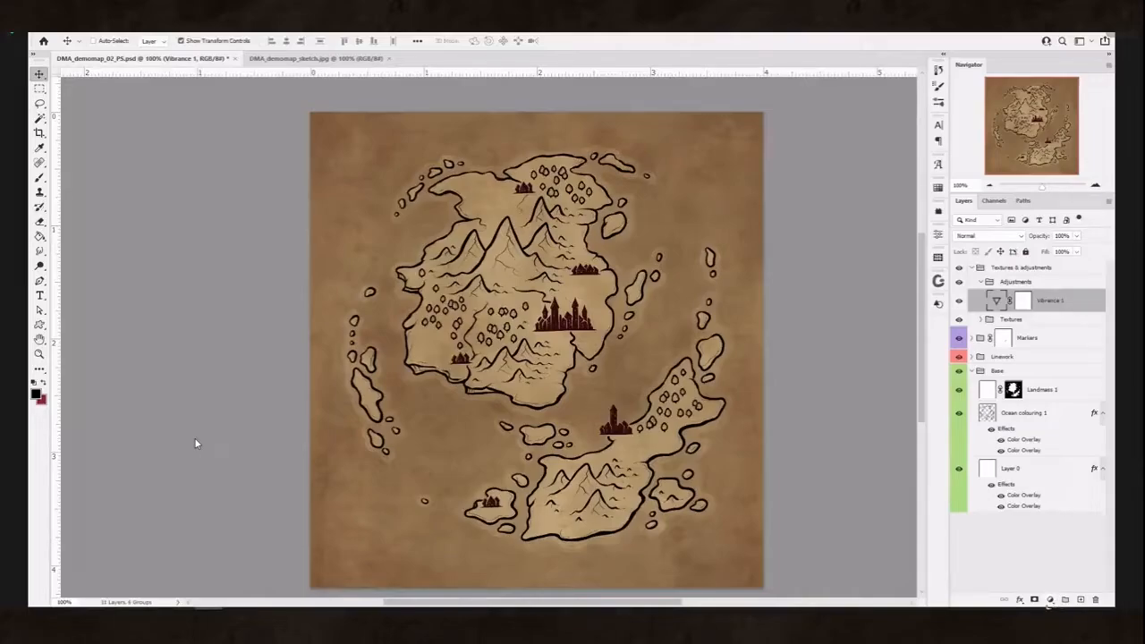
# - Add a Curves adjustment layer above the Vibrance layer, raising the midtones slightly and placing a second point in the darker tones
pyautogui.click(1050, 600)
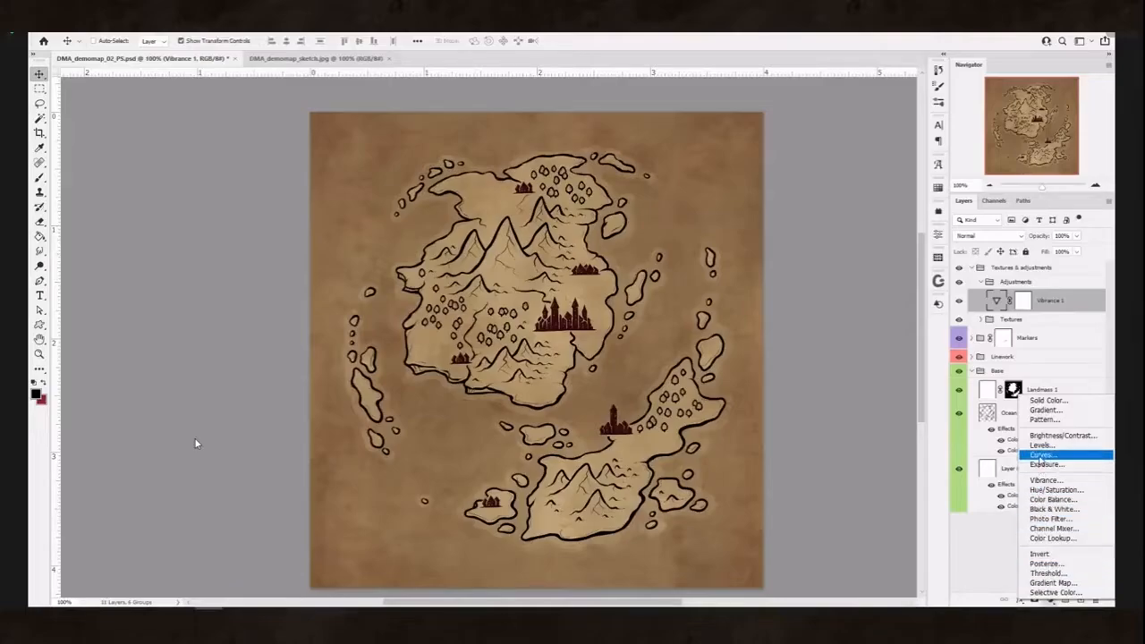
pyautogui.click(1042, 454)
pyautogui.moveTo(850, 348); pyautogui.dragTo(849, 343)
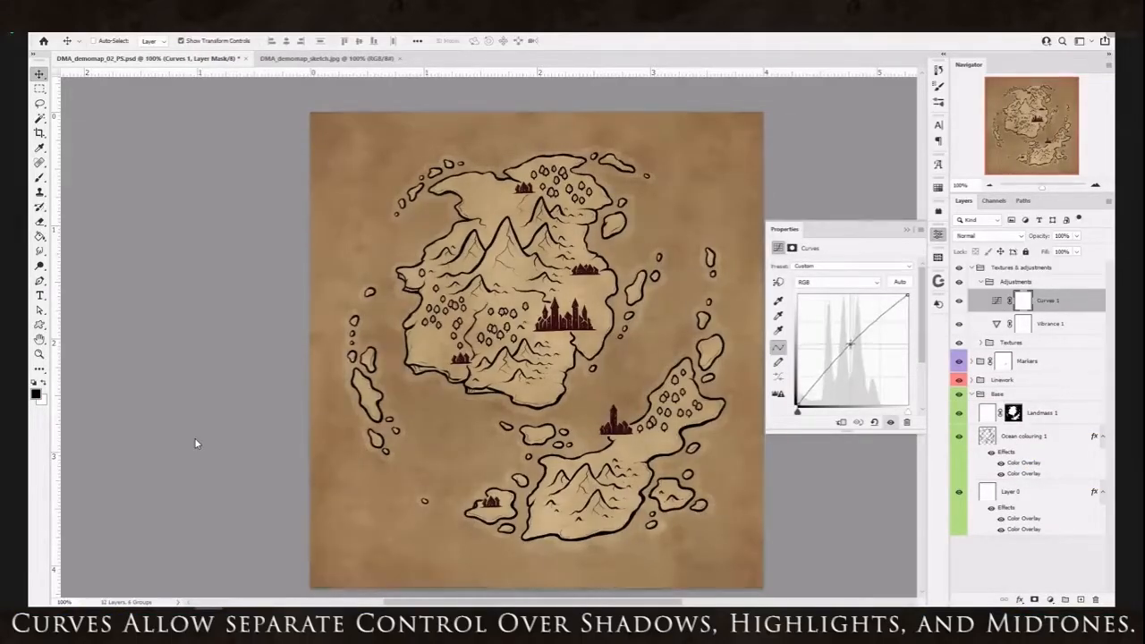
pyautogui.moveTo(834, 359); pyautogui.dragTo(836, 360)
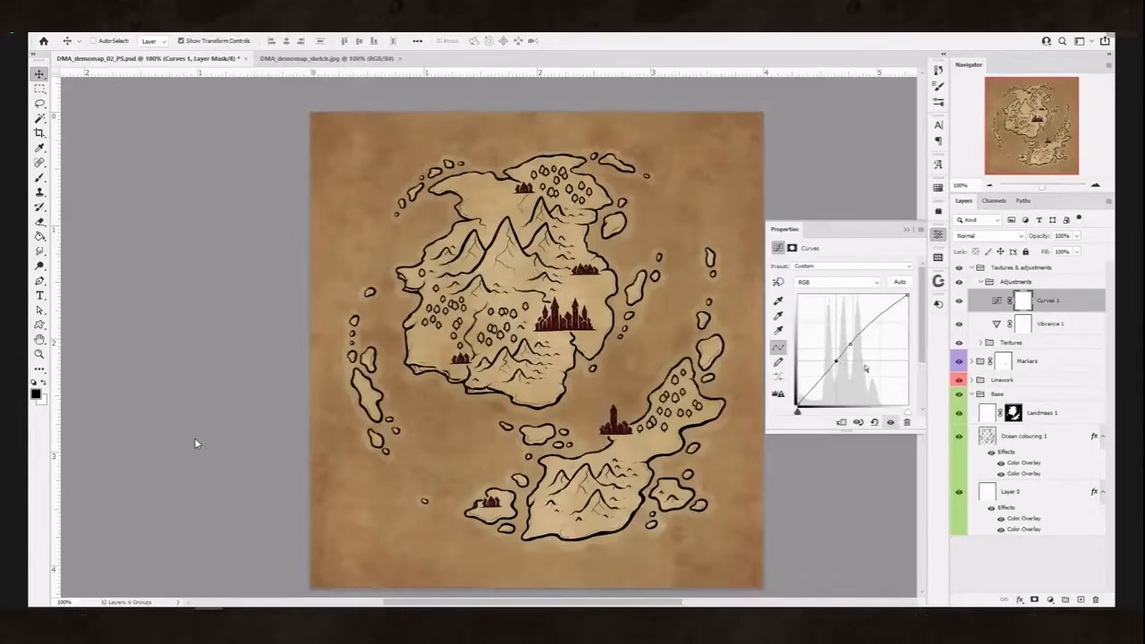
pyautogui.click(906, 231)
# - Reopen the Vibrance adjustment layer's settings and set its vibrance to -30
pyautogui.click(1032, 328)
pyautogui.click(997, 324)
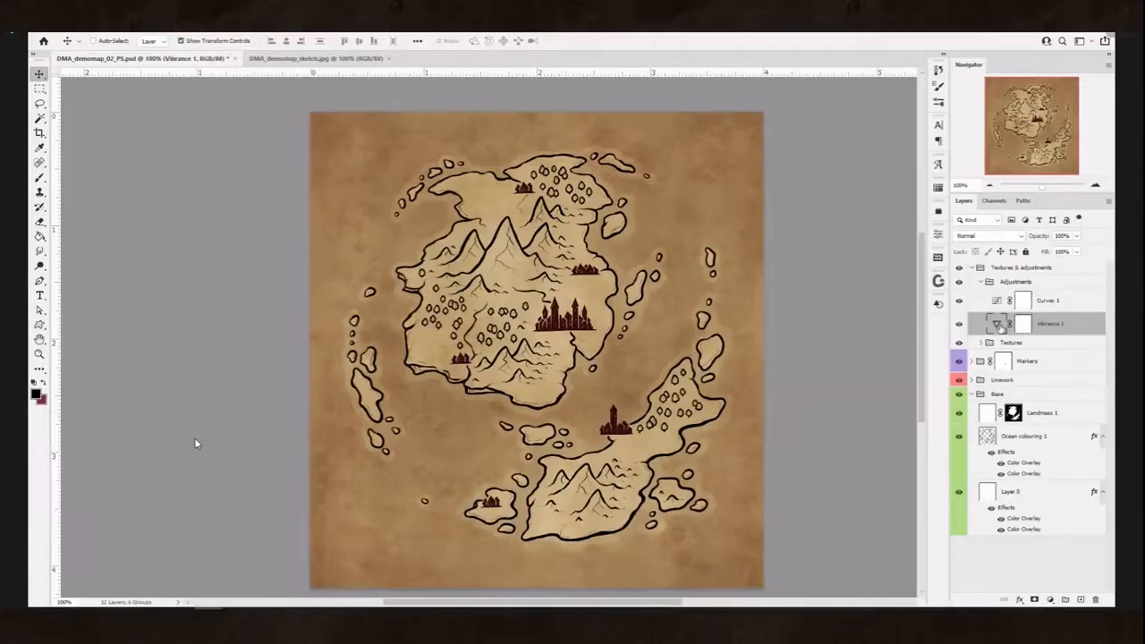
pyautogui.doubleClick(997, 323)
pyautogui.moveTo(826, 283); pyautogui.dragTo(822, 280)
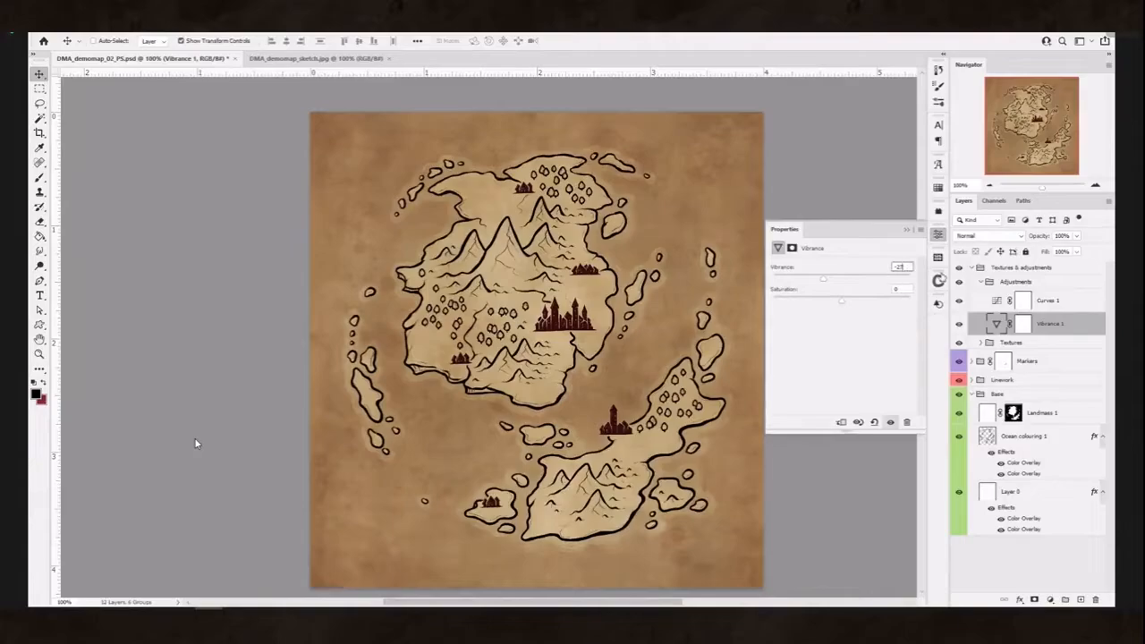
pyautogui.write('-30')
pyautogui.click(906, 230)
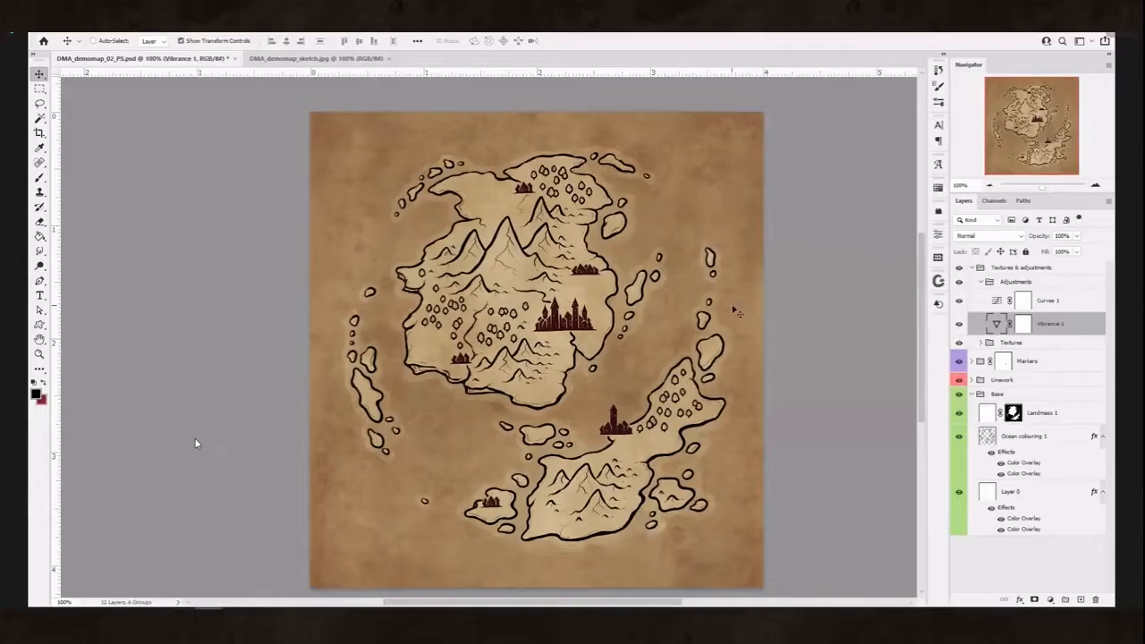
# - Collapse the Adjustments group and create a new group named Land above it
pyautogui.moveTo(736, 311); pyautogui.dragTo(727, 437)
pyautogui.click(997, 299)
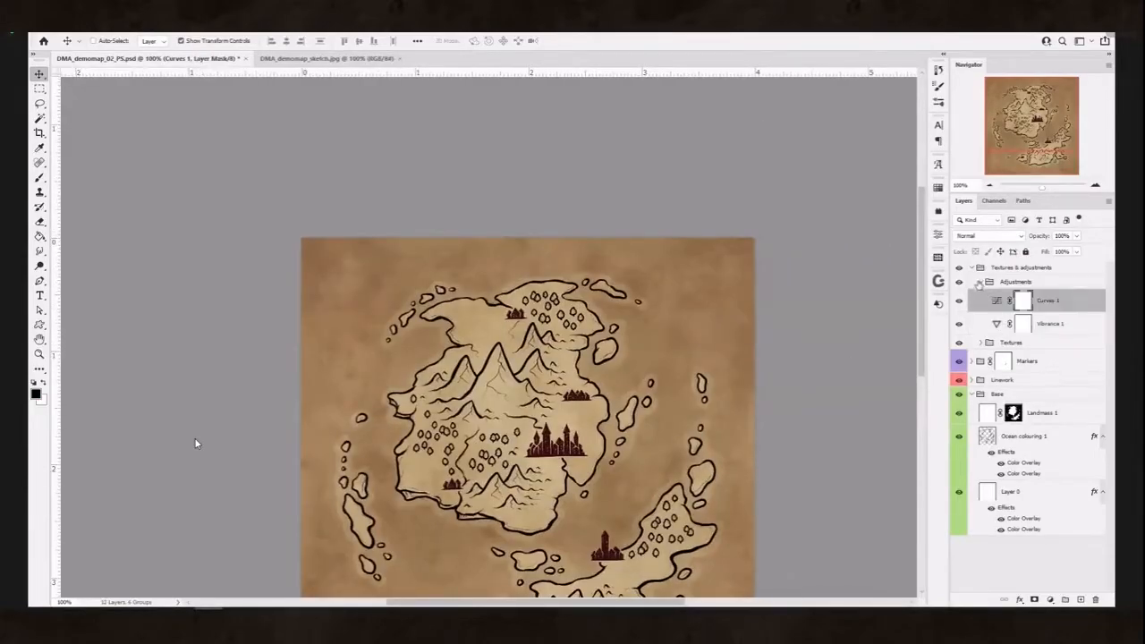
pyautogui.click(979, 281)
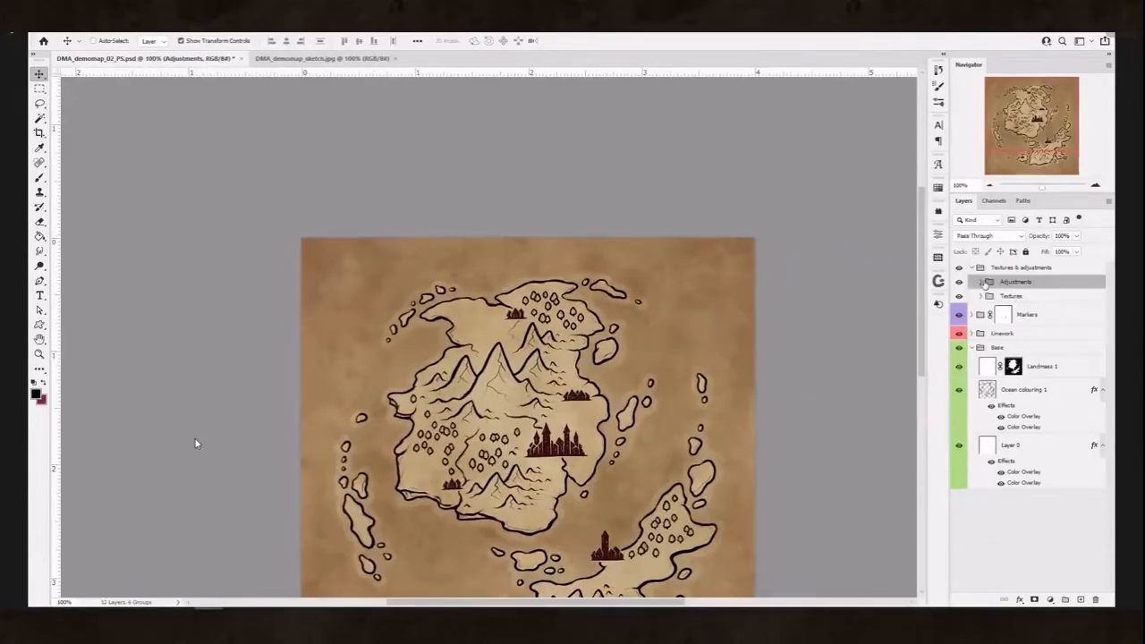
pyautogui.scroll(-3, 194, 437)
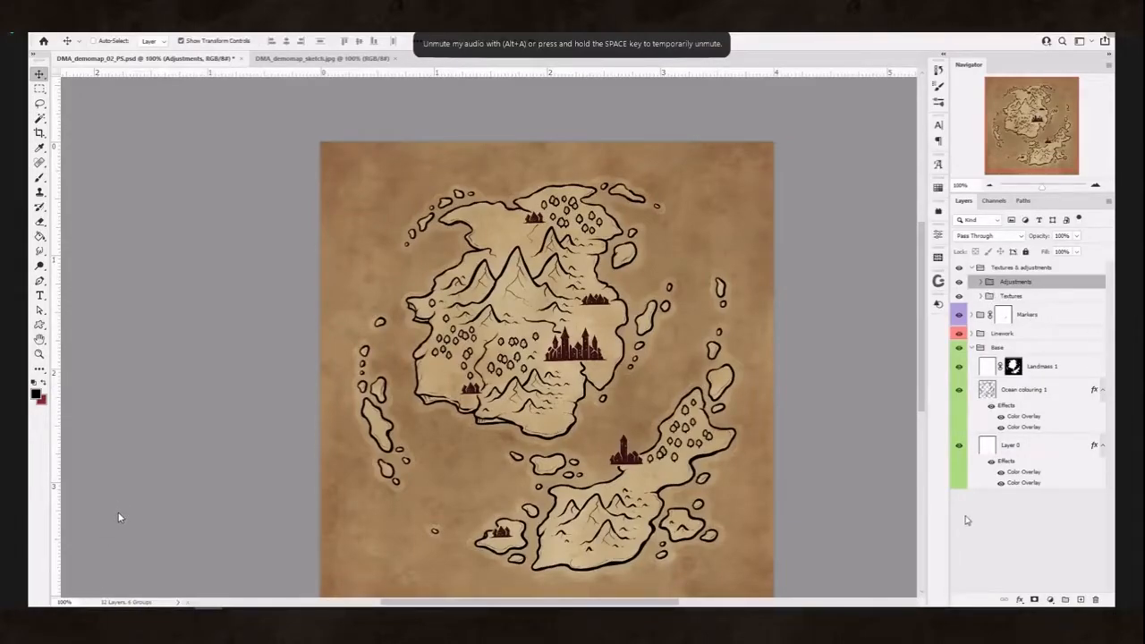
pyautogui.click(1066, 601)
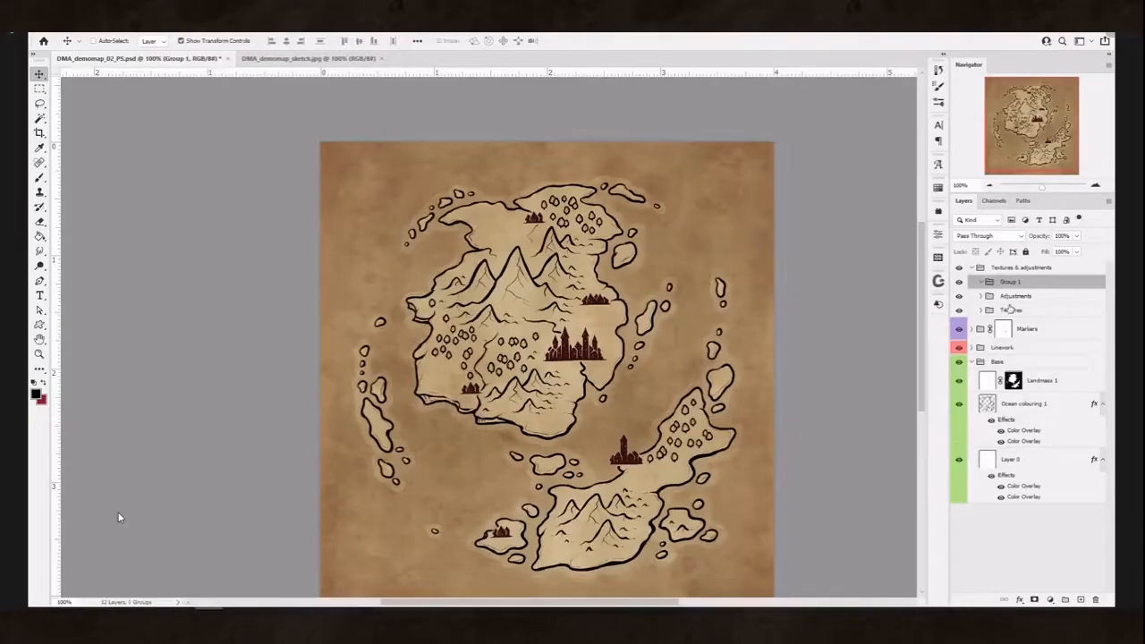
pyautogui.doubleClick(1007, 281)
pyautogui.write('S')
pyautogui.press('Return')
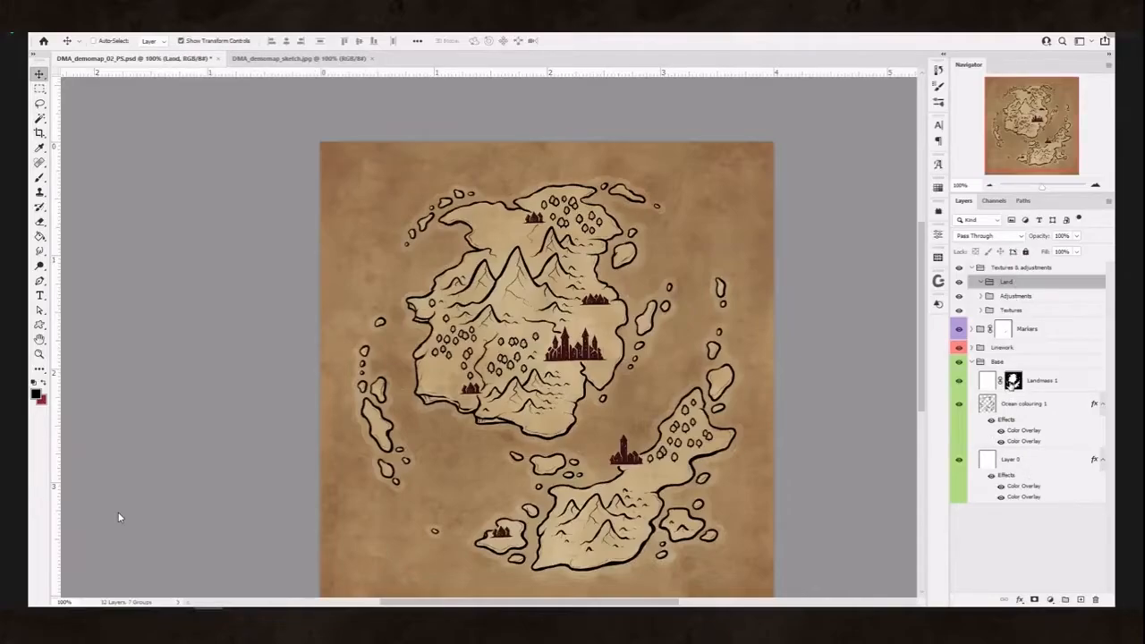
# - Load the Landmass 1 layer's mask as a selection and apply it as a layer mask on the Land group
pyautogui.click(1013, 381)
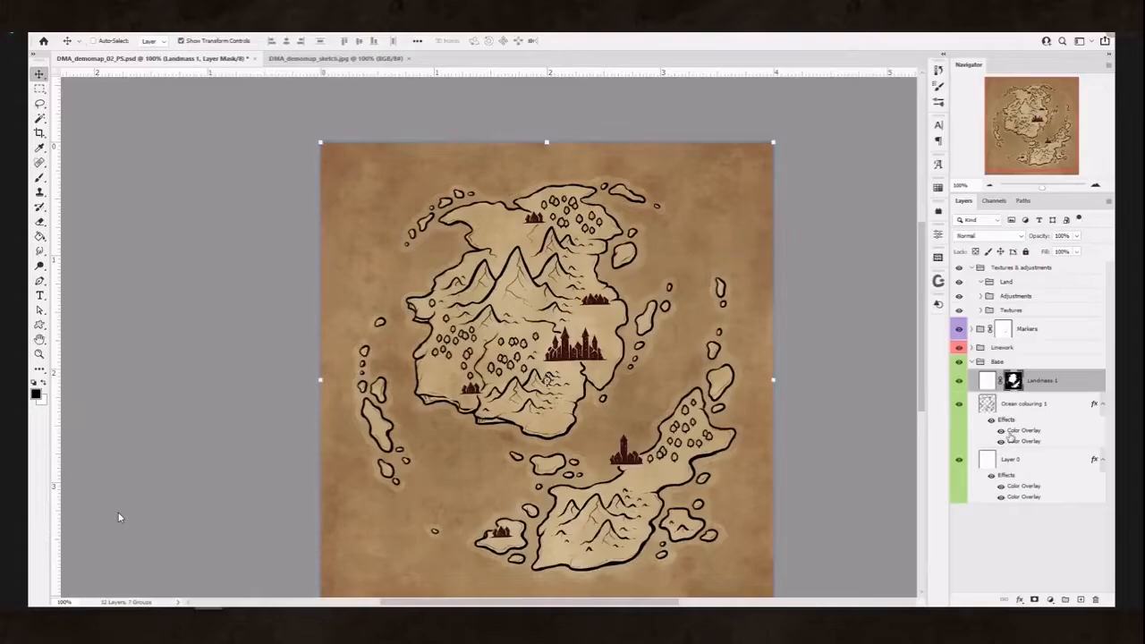
pyautogui.keyDown('ctrl'); pyautogui.click(1013, 383); pyautogui.keyUp('ctrl')
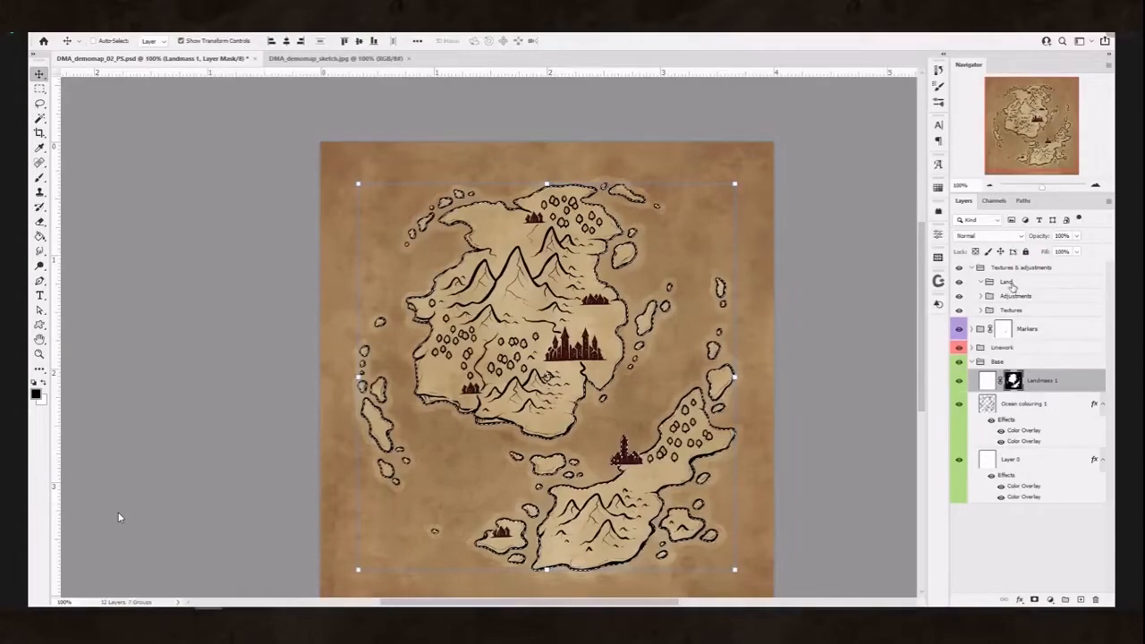
pyautogui.click(1006, 282)
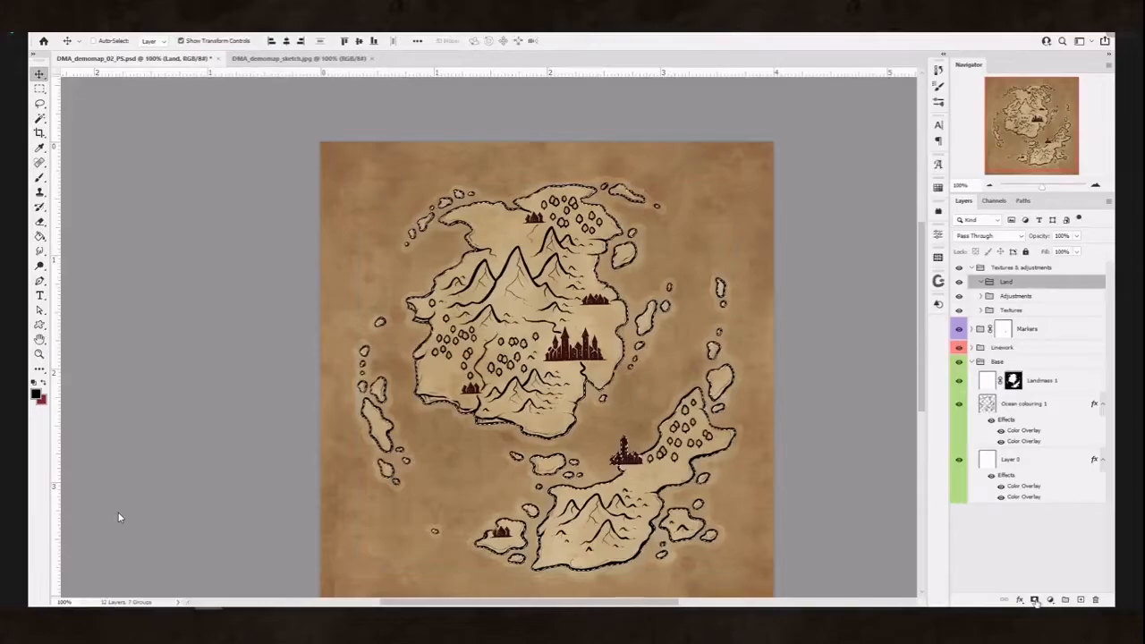
pyautogui.click(1034, 599)
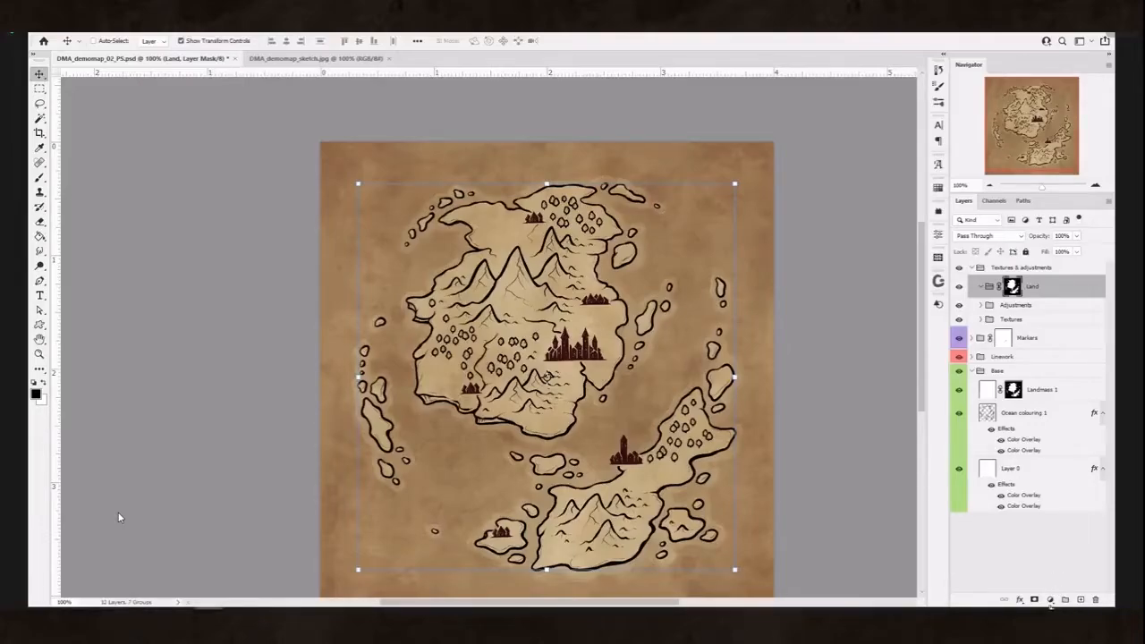
# - Add a Levels adjustment layer inside the Land group and lower its white input level to about 231
pyautogui.click(1050, 599)
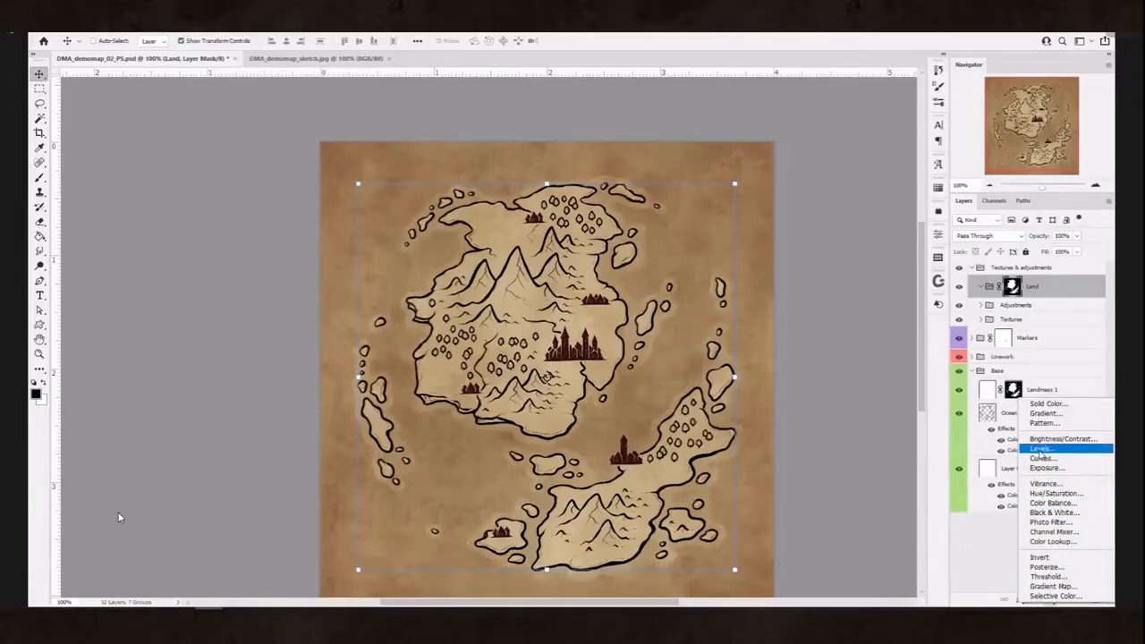
pyautogui.click(1041, 448)
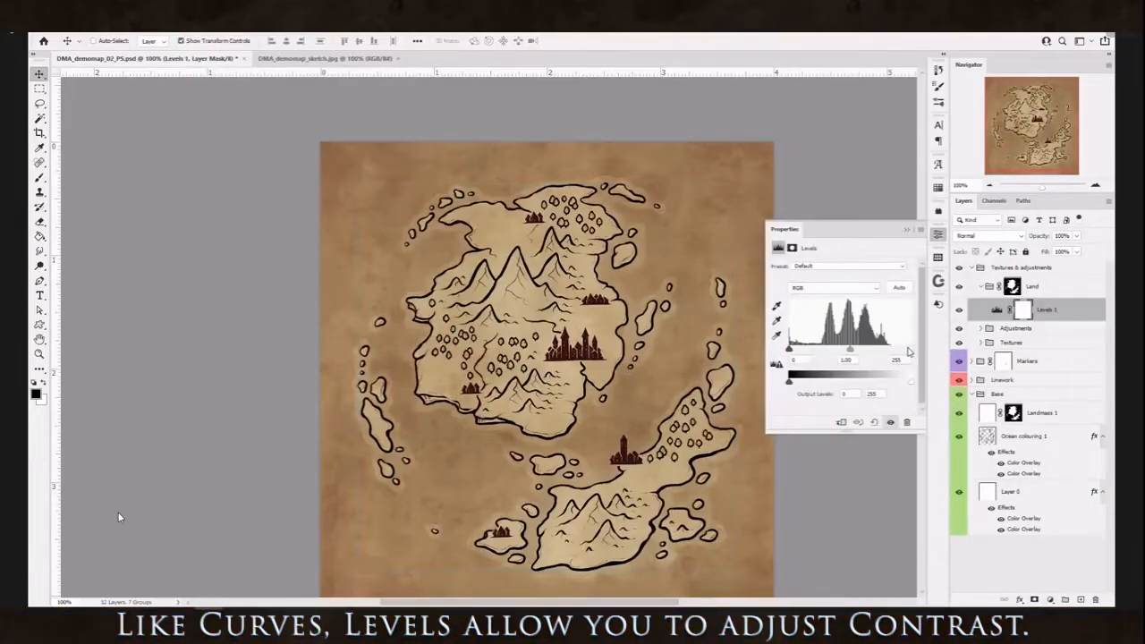
pyautogui.moveTo(907, 352); pyautogui.dragTo(902, 352)
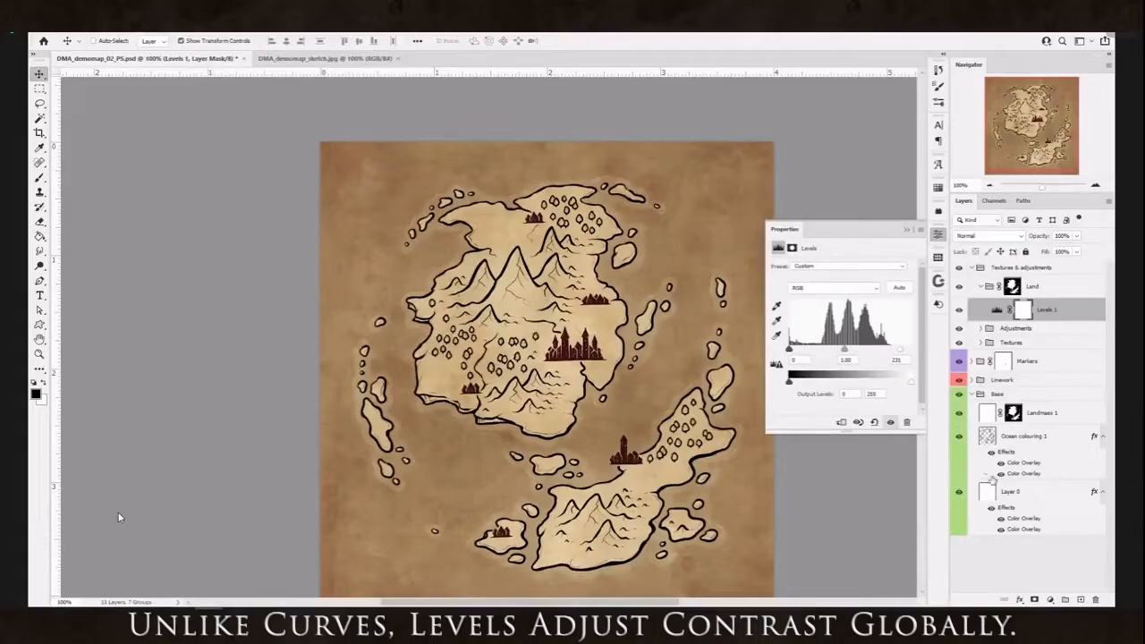
# - Add a Vibrance adjustment layer above Levels 1 in the Land group and lower its vibrance to about -15
pyautogui.click(1050, 599)
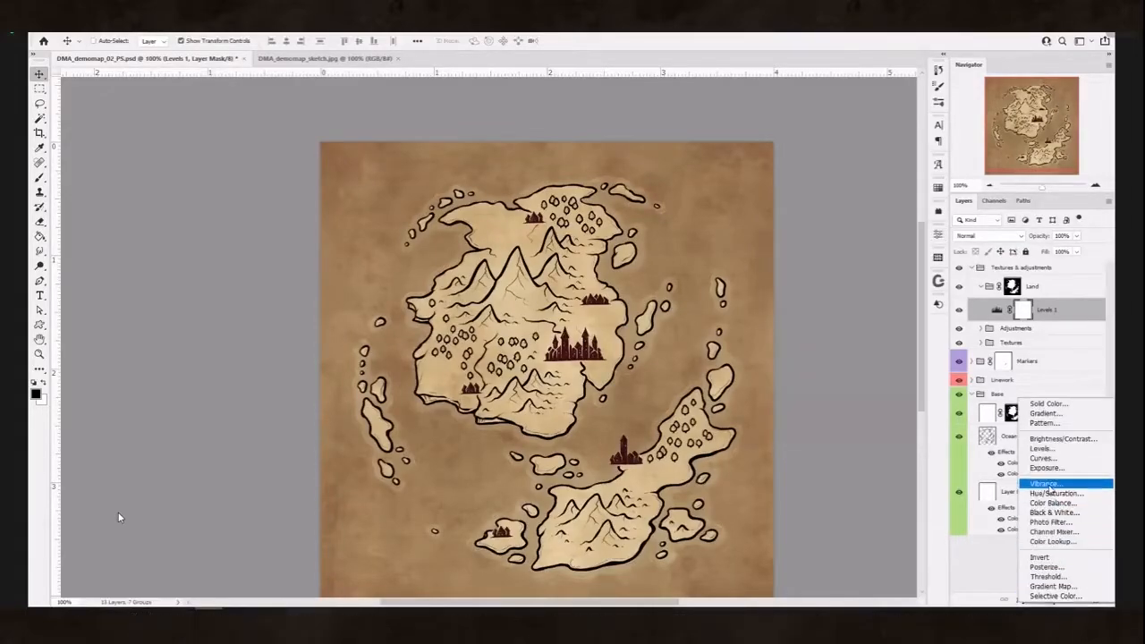
pyautogui.click(1051, 490)
pyautogui.moveTo(840, 280); pyautogui.dragTo(831, 282)
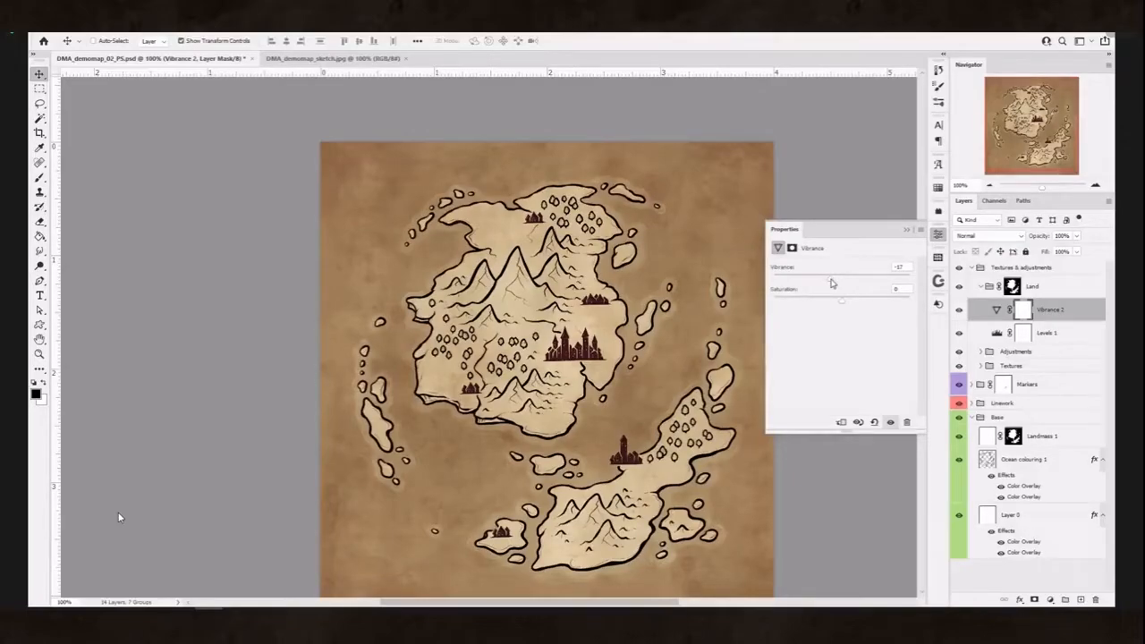
pyautogui.moveTo(831, 282); pyautogui.dragTo(832, 283)
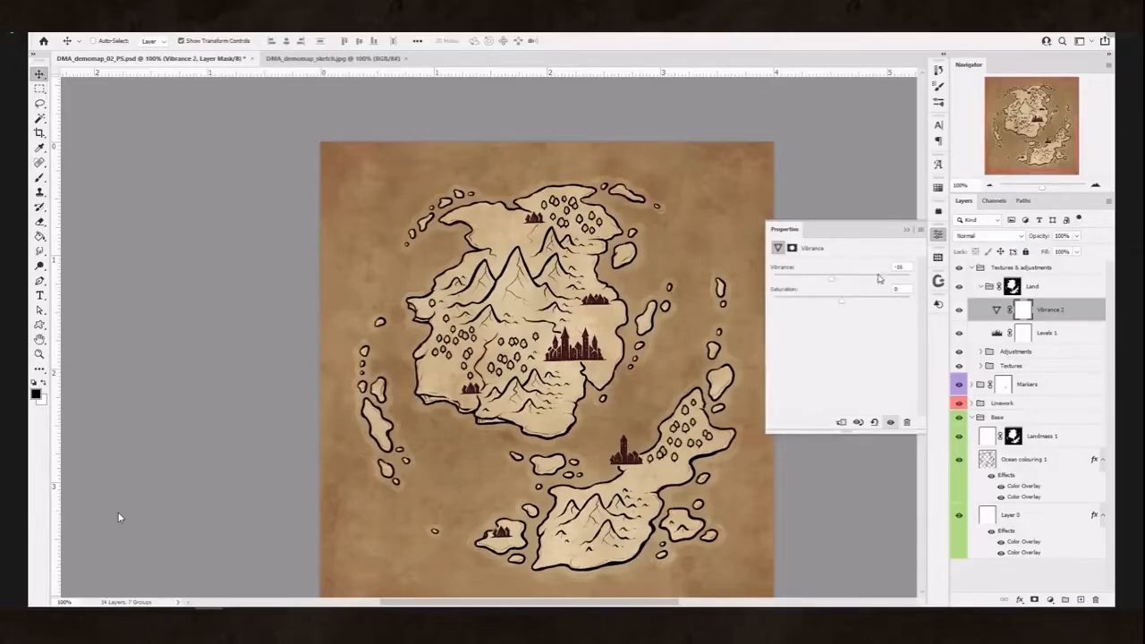
pyautogui.click(906, 232)
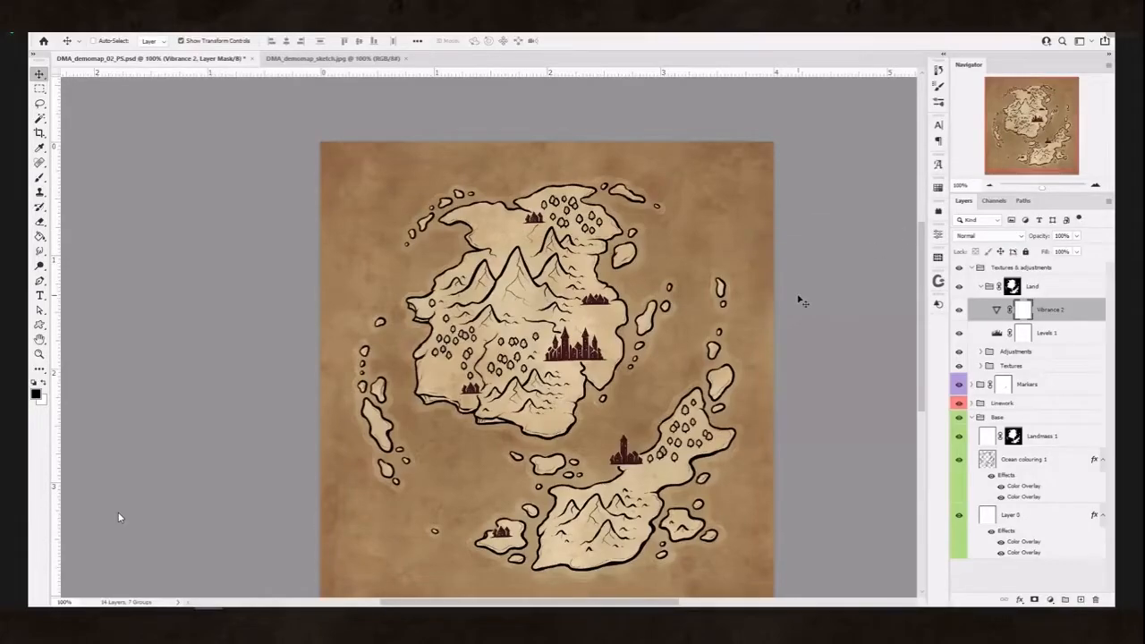
# - Collapse the Land group and create a new group named Sea above it
pyautogui.moveTo(717, 446); pyautogui.dragTo(736, 415)
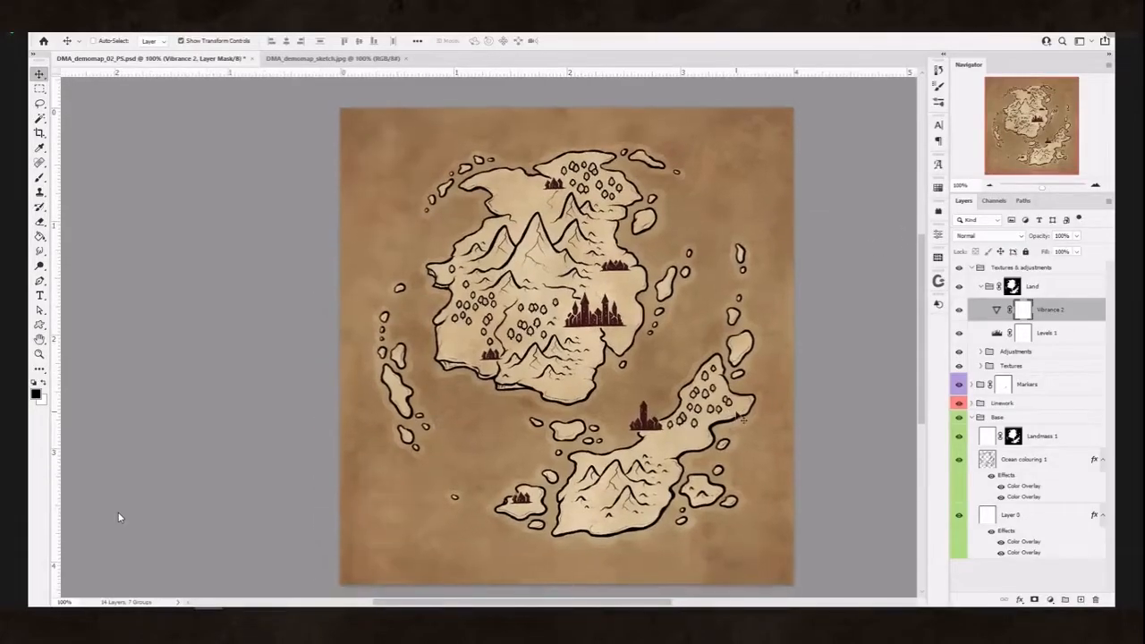
pyautogui.moveTo(675, 263); pyautogui.dragTo(678, 301)
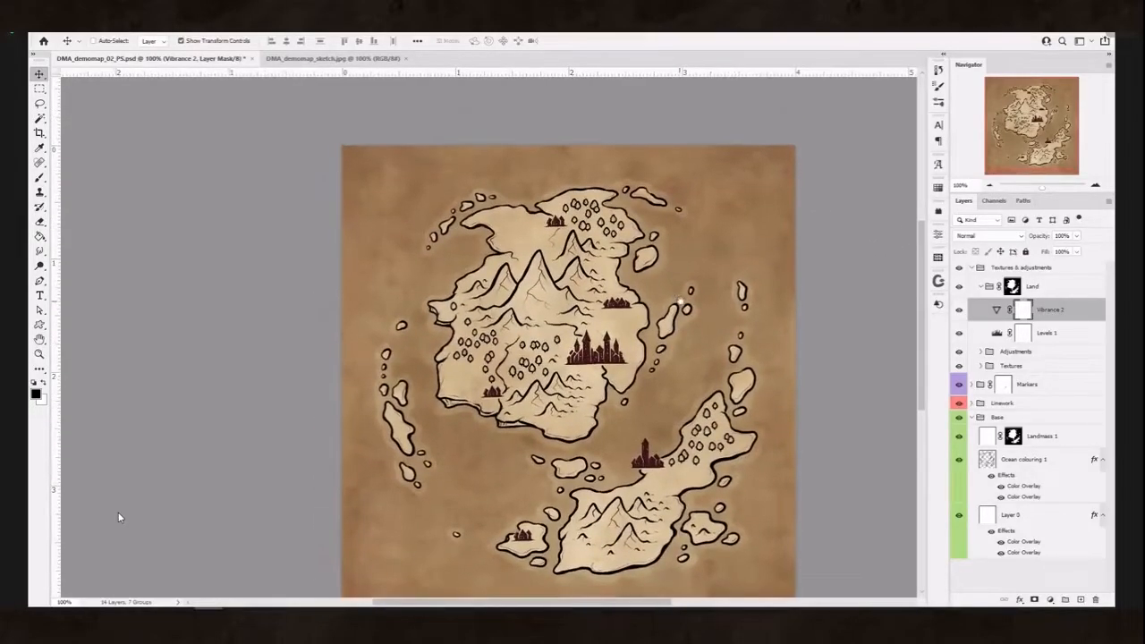
pyautogui.moveTo(675, 433); pyautogui.dragTo(684, 413)
pyautogui.click(980, 288)
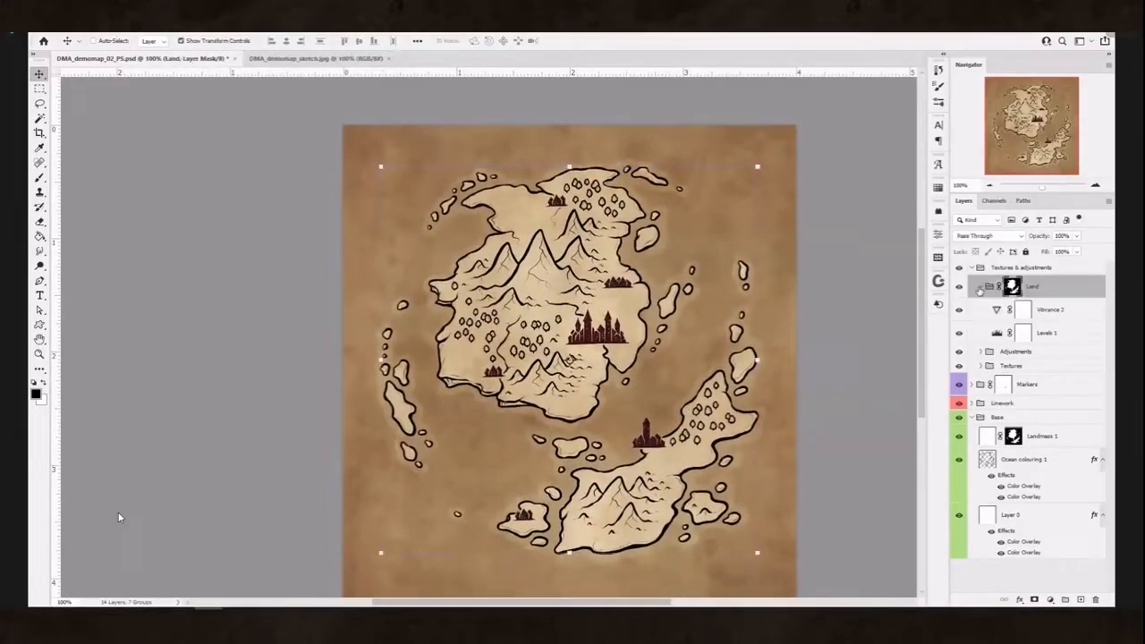
pyautogui.click(980, 286)
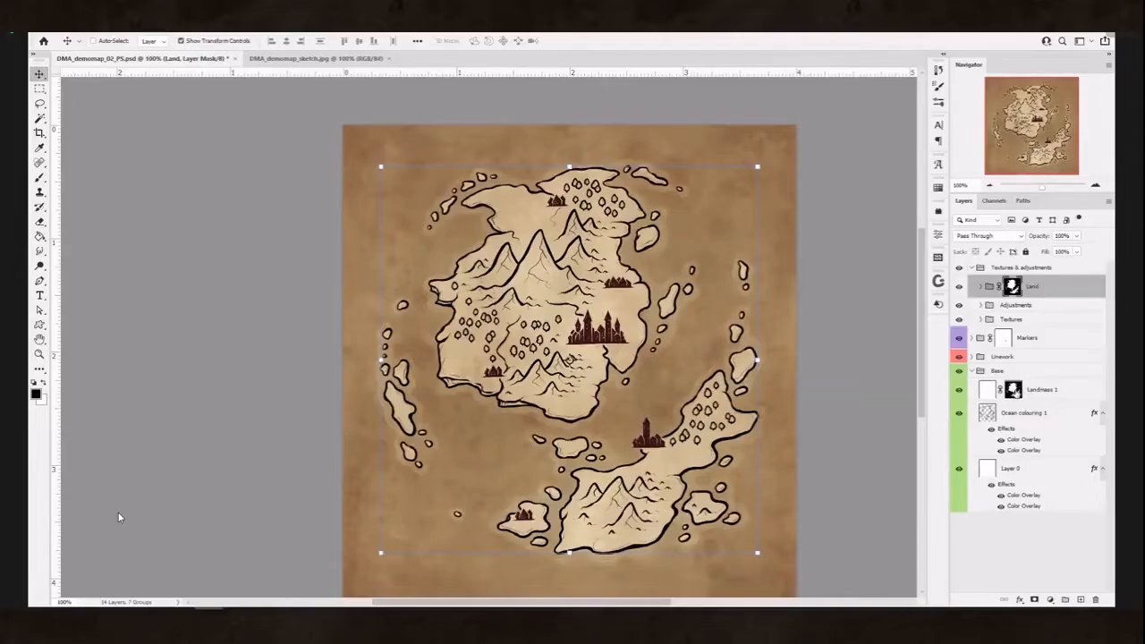
pyautogui.click(1065, 599)
pyautogui.doubleClick(1011, 282)
pyautogui.write('S')
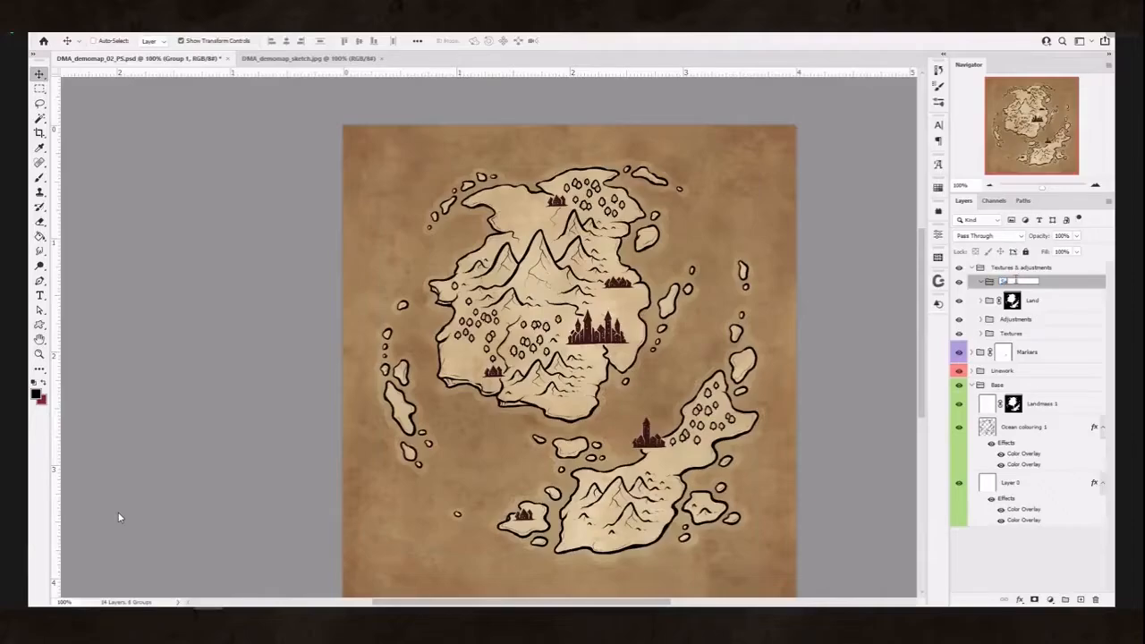
pyautogui.write('ea')
pyautogui.press('Return')
# - Select everything outside the landmasses by inverting the land mask selection and apply it as a layer mask on the Sea group
pyautogui.click(1073, 306)
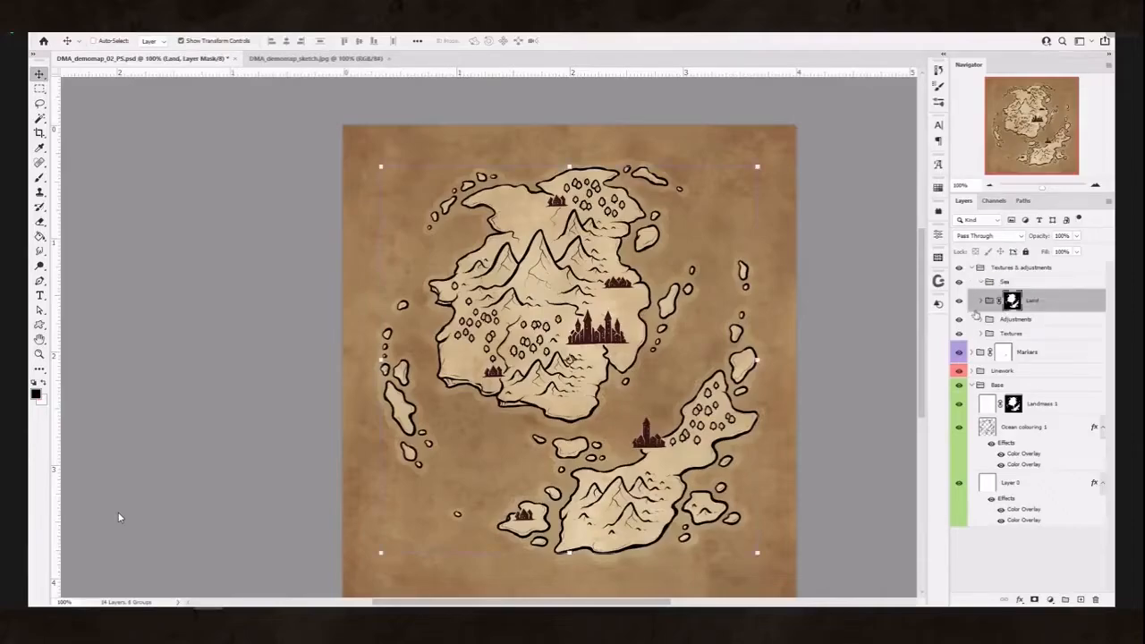
pyautogui.click(979, 303)
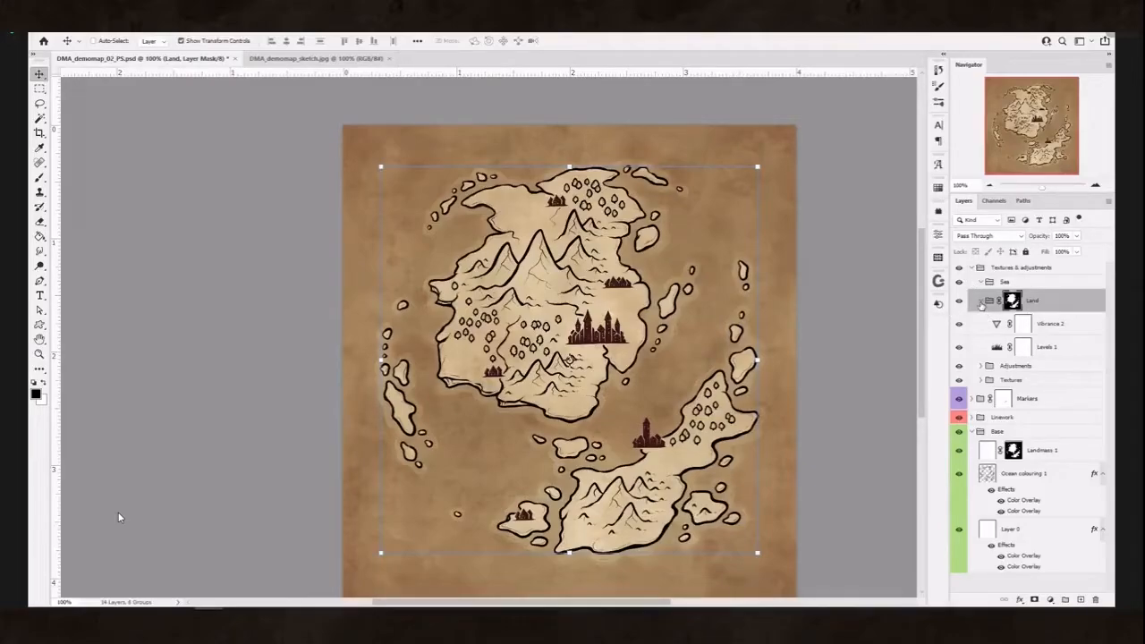
pyautogui.click(981, 302)
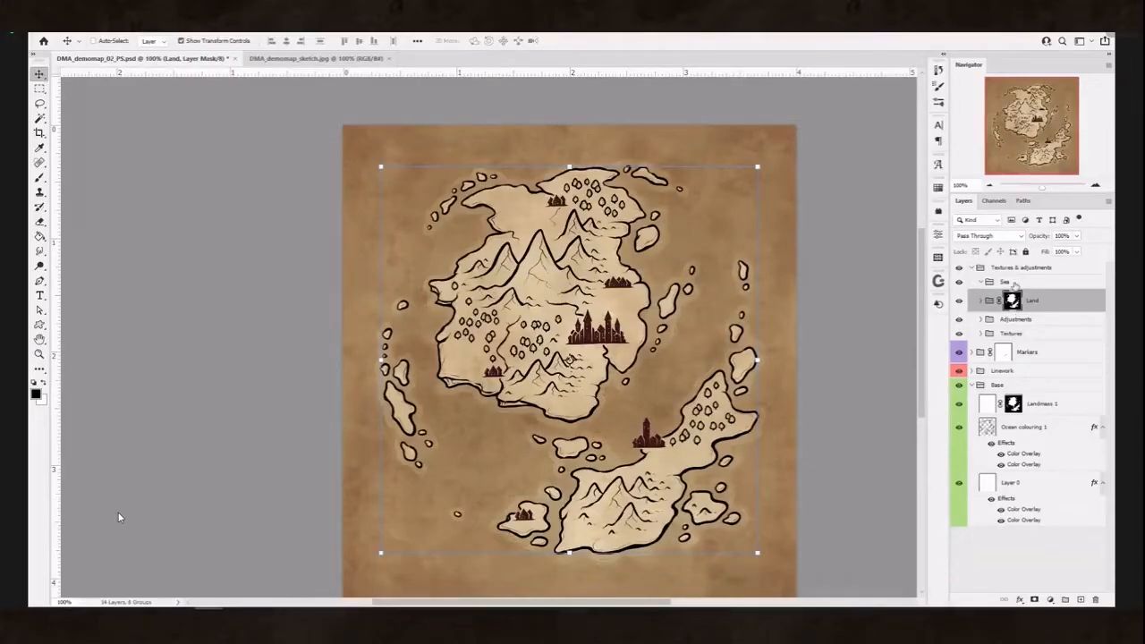
pyautogui.click(1013, 285)
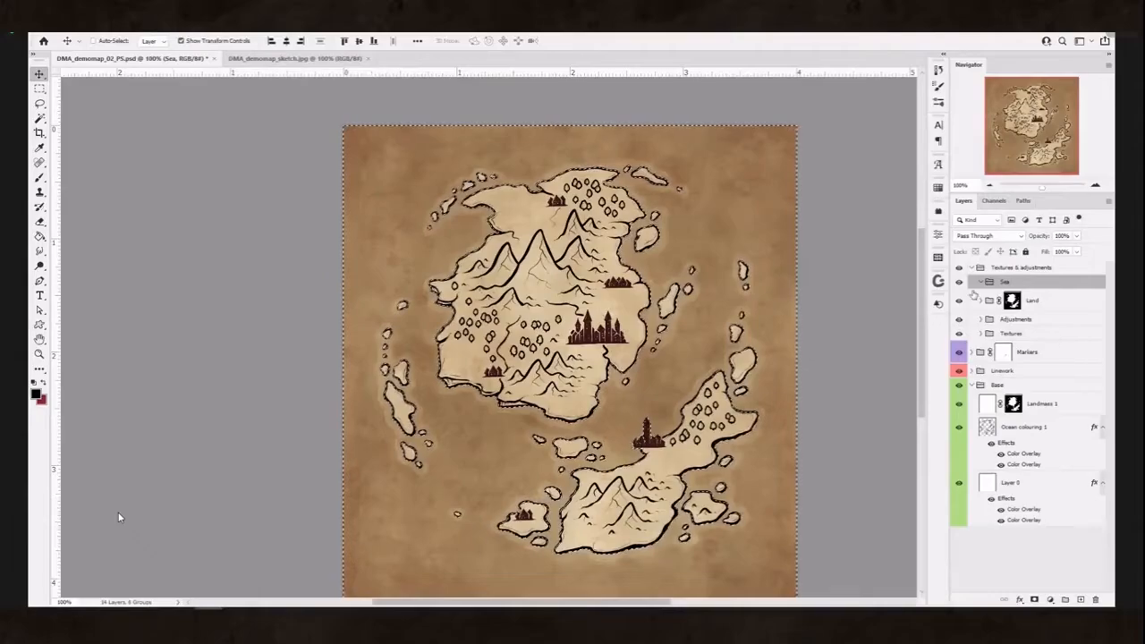
pyautogui.hotkey('ctrl', 'a')
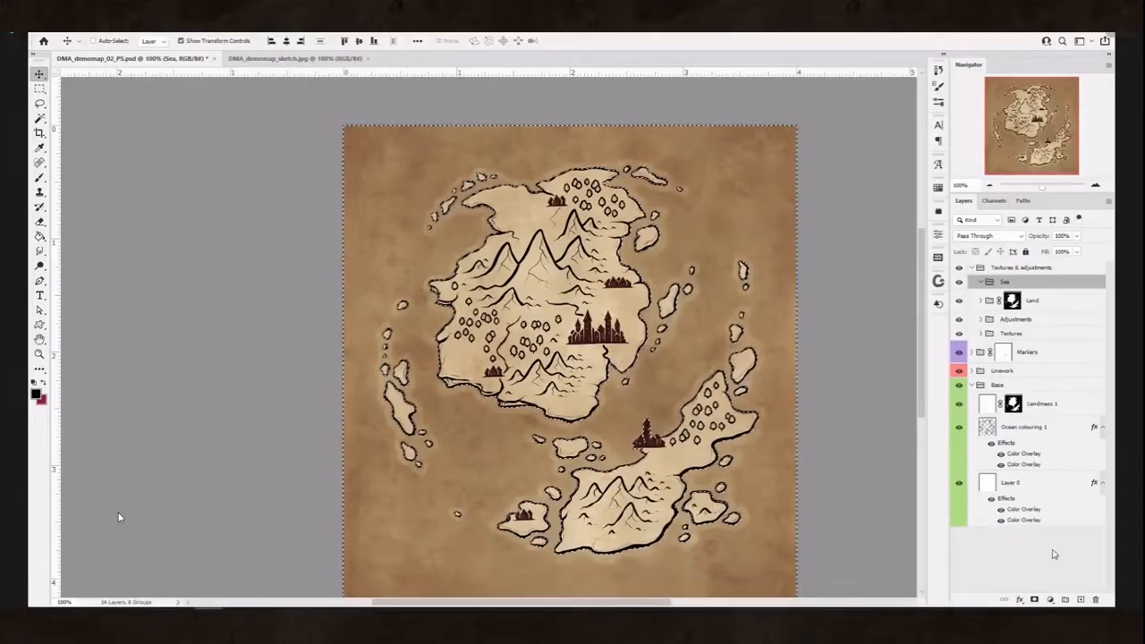
pyautogui.click(1033, 599)
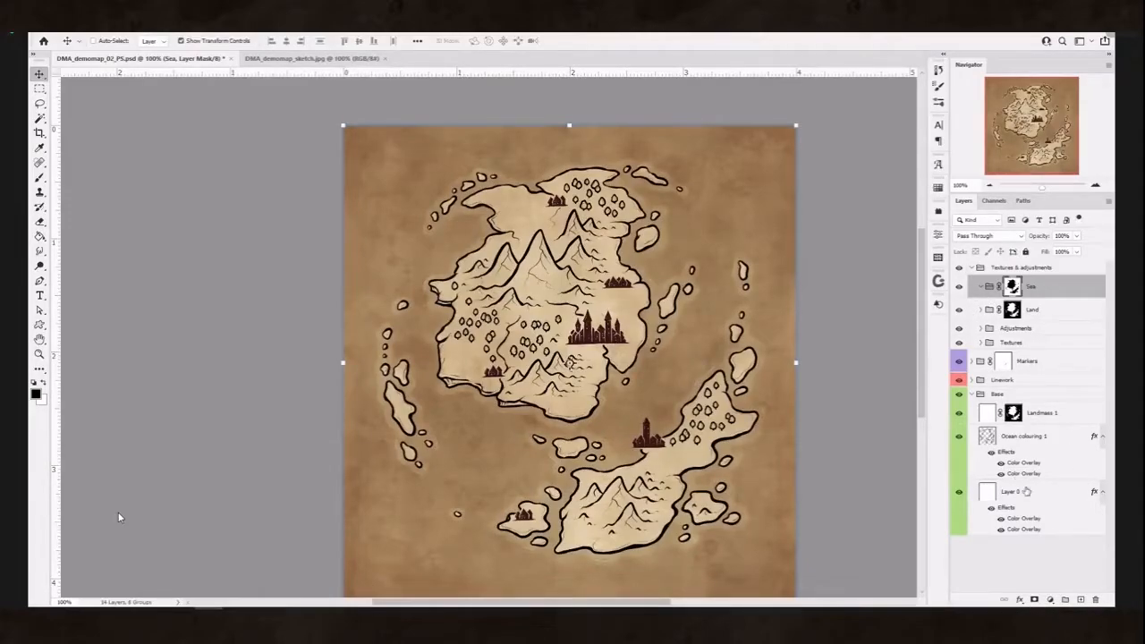
# - Add a Levels adjustment layer inside the Sea group, raise its black input level to about 9, and compare before and after
pyautogui.click(1050, 599)
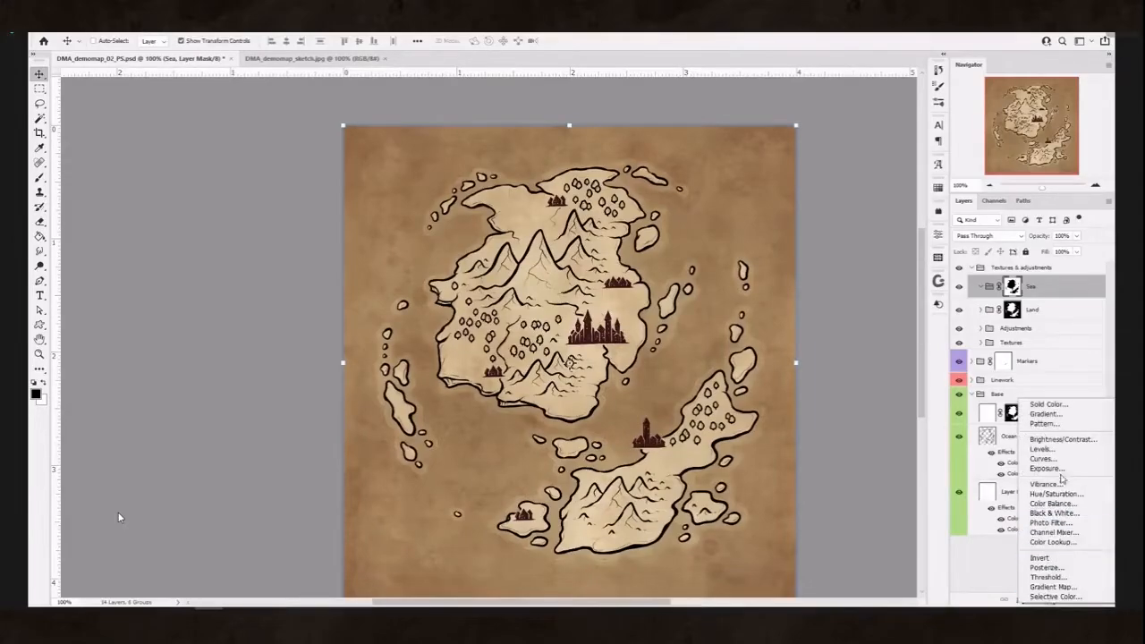
pyautogui.click(1059, 454)
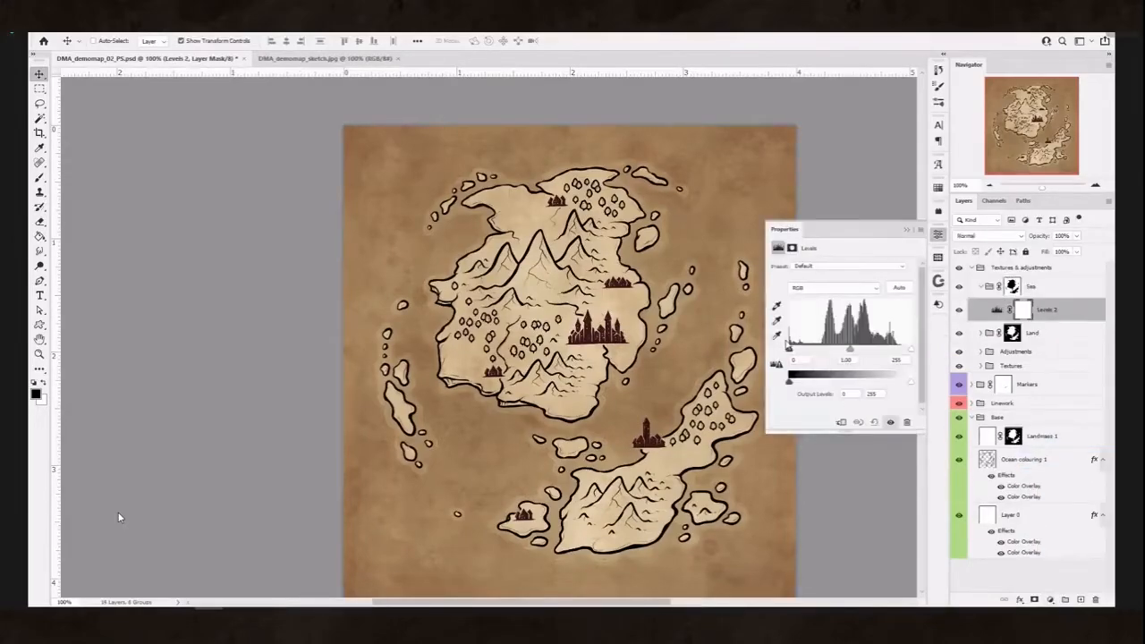
pyautogui.moveTo(794, 353); pyautogui.dragTo(796, 353)
pyautogui.moveTo(794, 350); pyautogui.dragTo(794, 351)
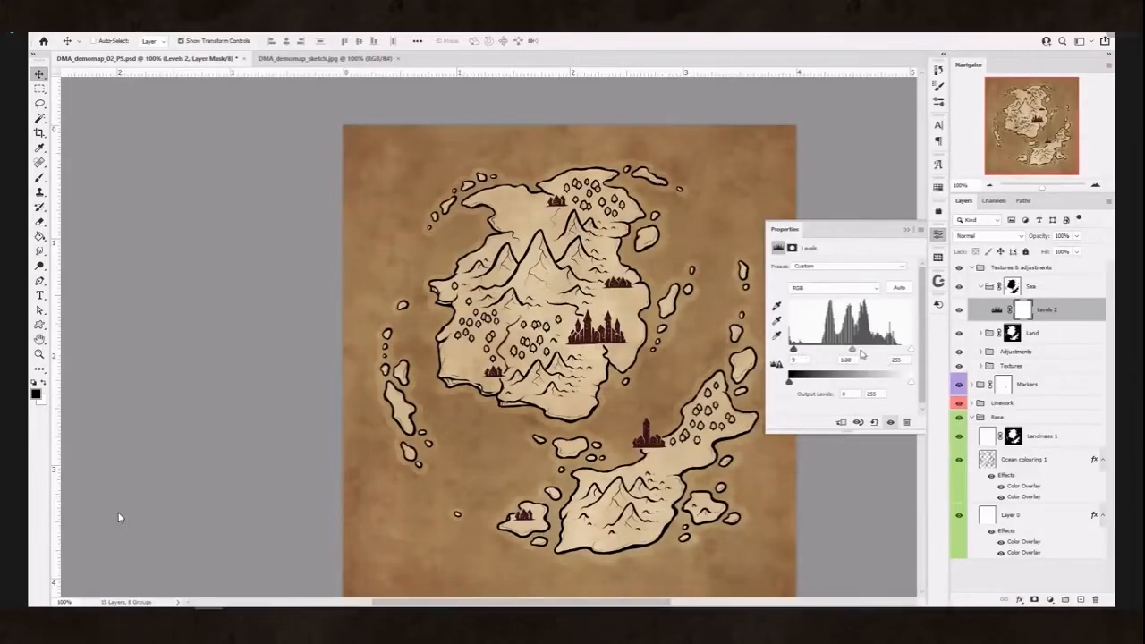
pyautogui.moveTo(850, 350); pyautogui.dragTo(853, 351)
pyautogui.click(888, 422)
pyautogui.click(888, 422)
pyautogui.click(906, 230)
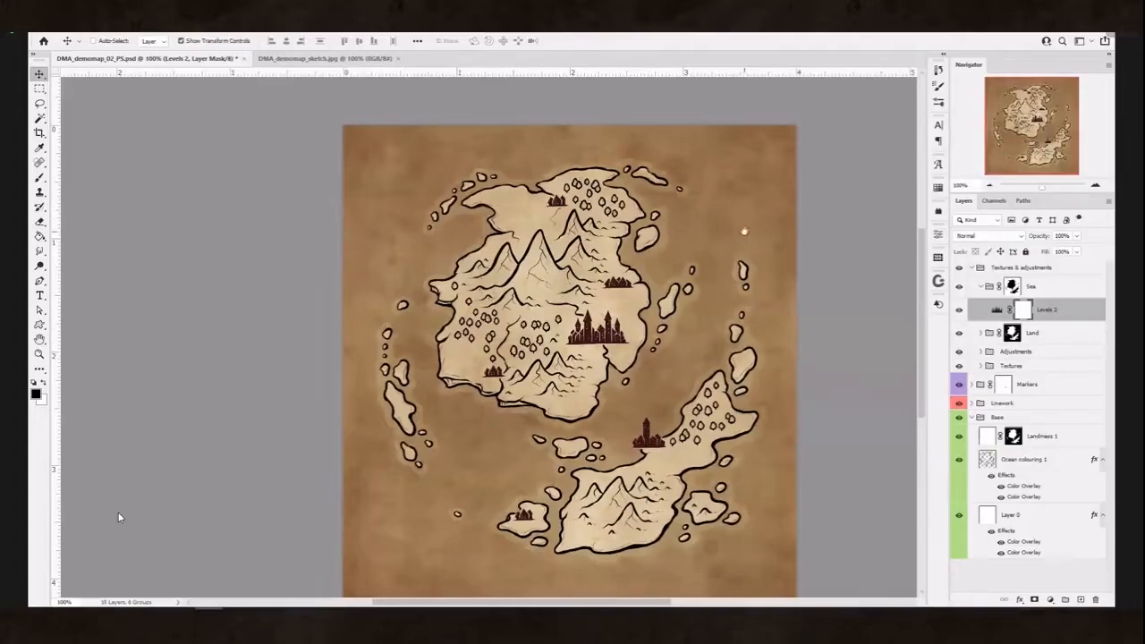
# - Try a Photo Filter adjustment layer in the Sea group with the tan filter colour c3a477 and a density of about 22%
pyautogui.scroll(1, 751, 258)
pyautogui.moveTo(751, 258); pyautogui.dragTo(789, 235)
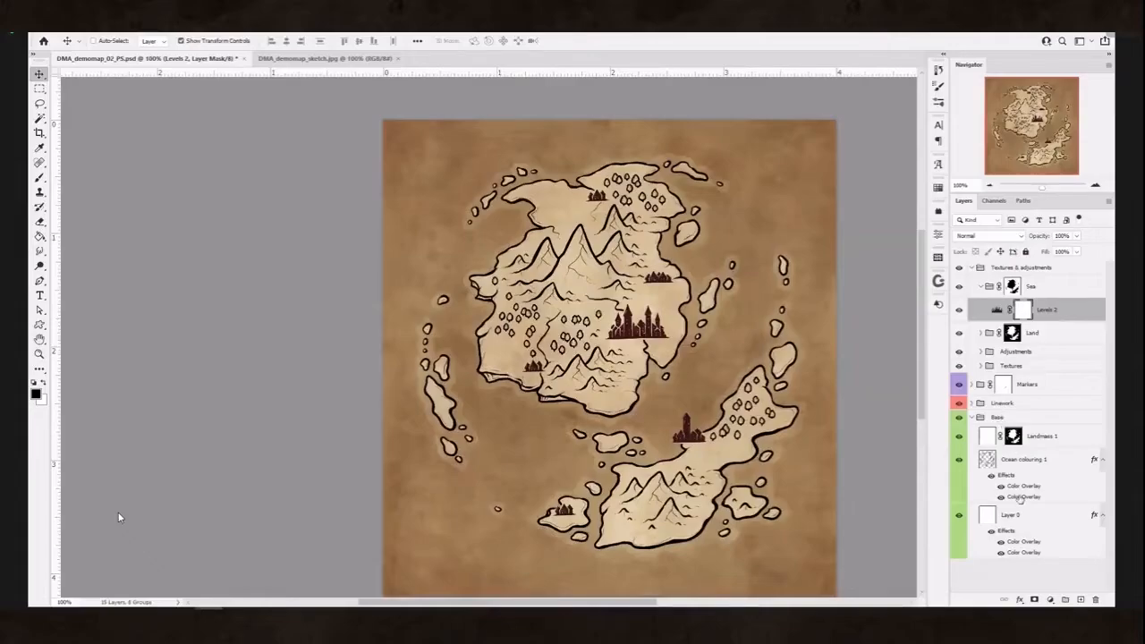
pyautogui.click(1050, 600)
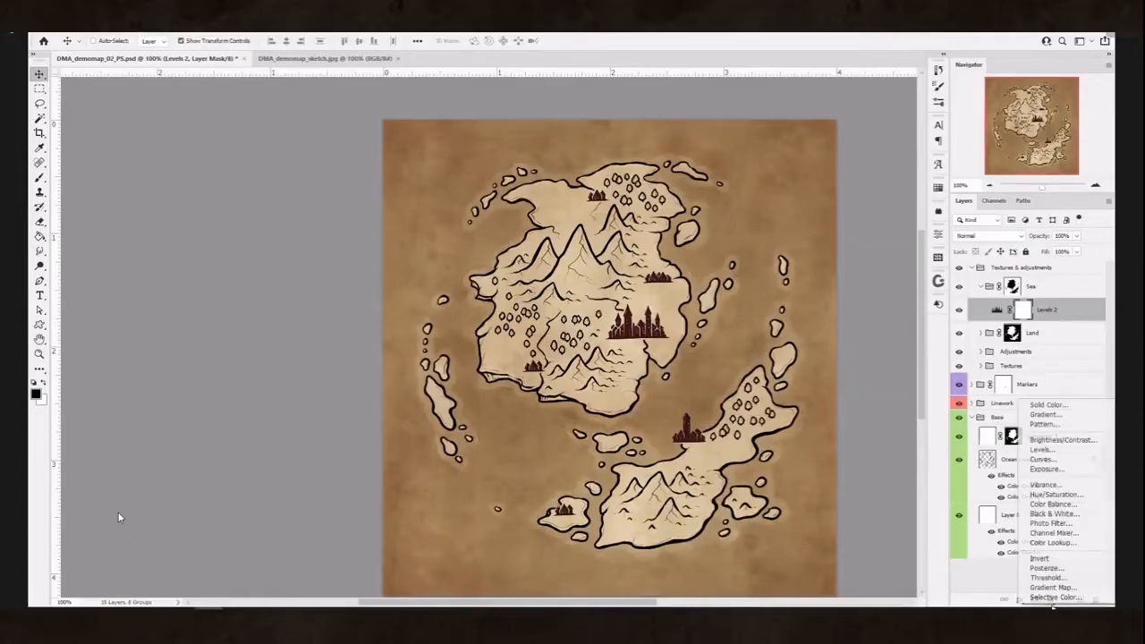
pyautogui.click(1052, 523)
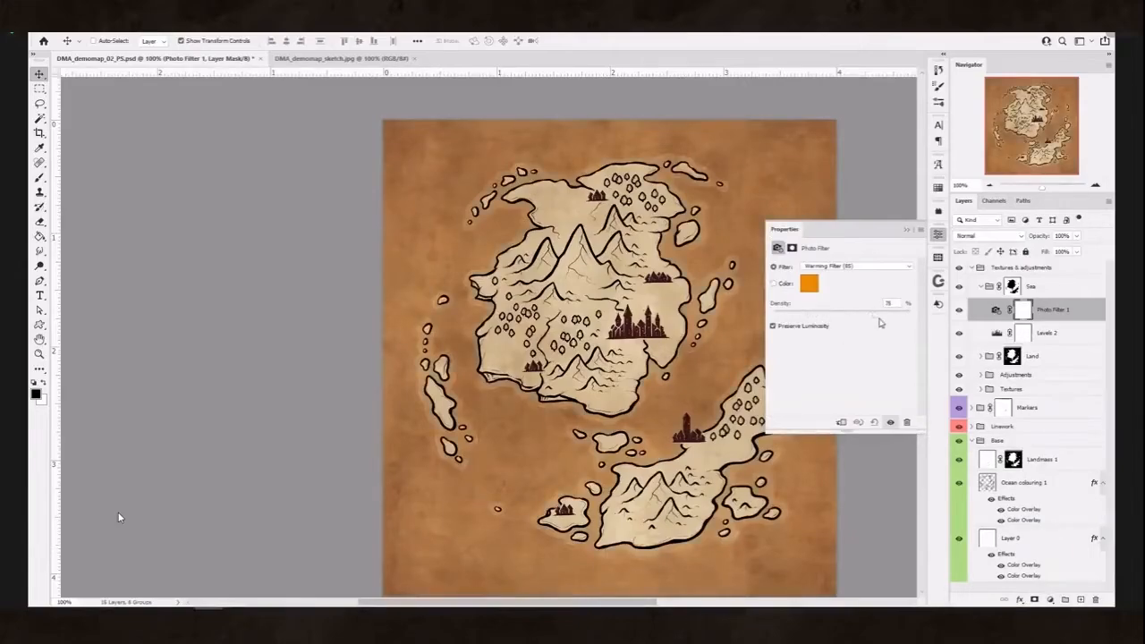
pyautogui.moveTo(817, 318); pyautogui.dragTo(831, 319)
pyautogui.click(808, 283)
pyautogui.click(767, 399)
pyautogui.click(744, 402)
pyautogui.click(753, 404)
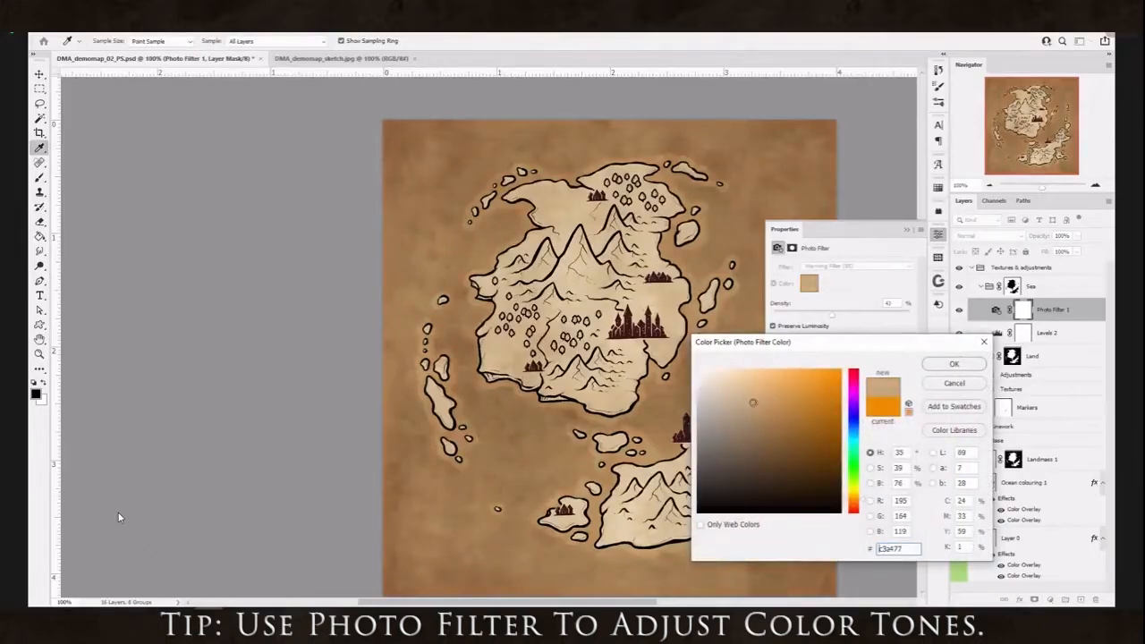
pyautogui.click(945, 365)
pyautogui.moveTo(830, 316); pyautogui.dragTo(821, 318)
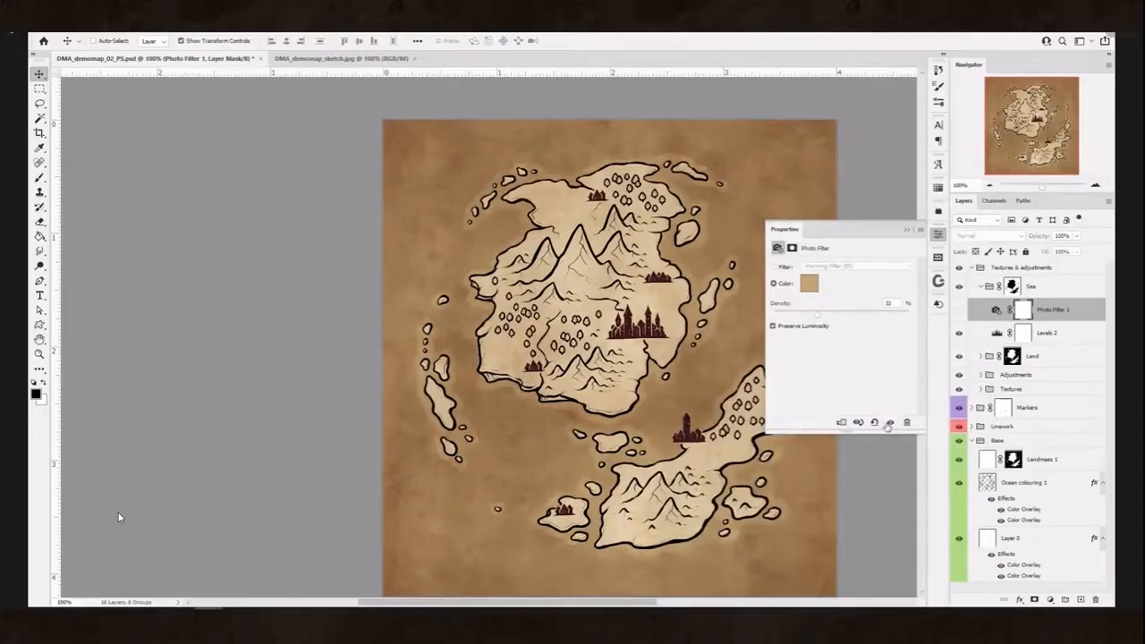
pyautogui.moveTo(816, 314)
pyautogui.mouseDown()
pyautogui.moveTo(846, 316)
pyautogui.moveTo(801, 317)
pyautogui.mouseUp()
# - Try the vivid blue 2d0bff as the Photo Filter colour and raise the density to about 50%
pyautogui.click(810, 286)
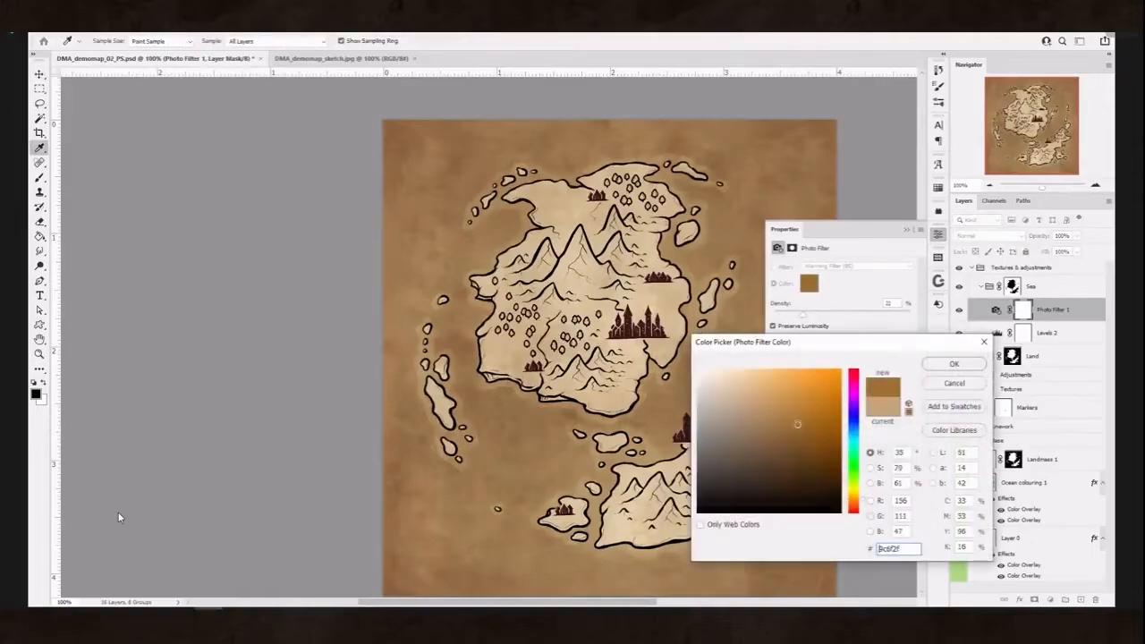
pyautogui.moveTo(818, 400); pyautogui.dragTo(837, 367)
pyautogui.click(848, 470)
pyautogui.click(851, 417)
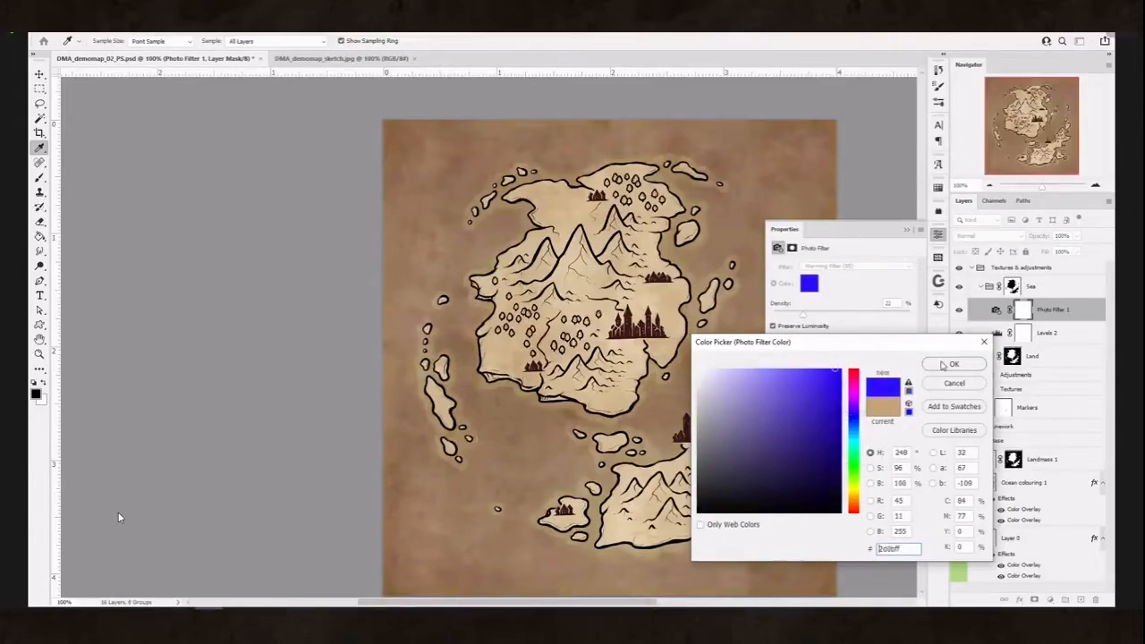
pyautogui.click(941, 363)
pyautogui.moveTo(815, 316)
pyautogui.mouseDown()
pyautogui.moveTo(900, 319)
pyautogui.moveTo(836, 313)
pyautogui.mouseUp()
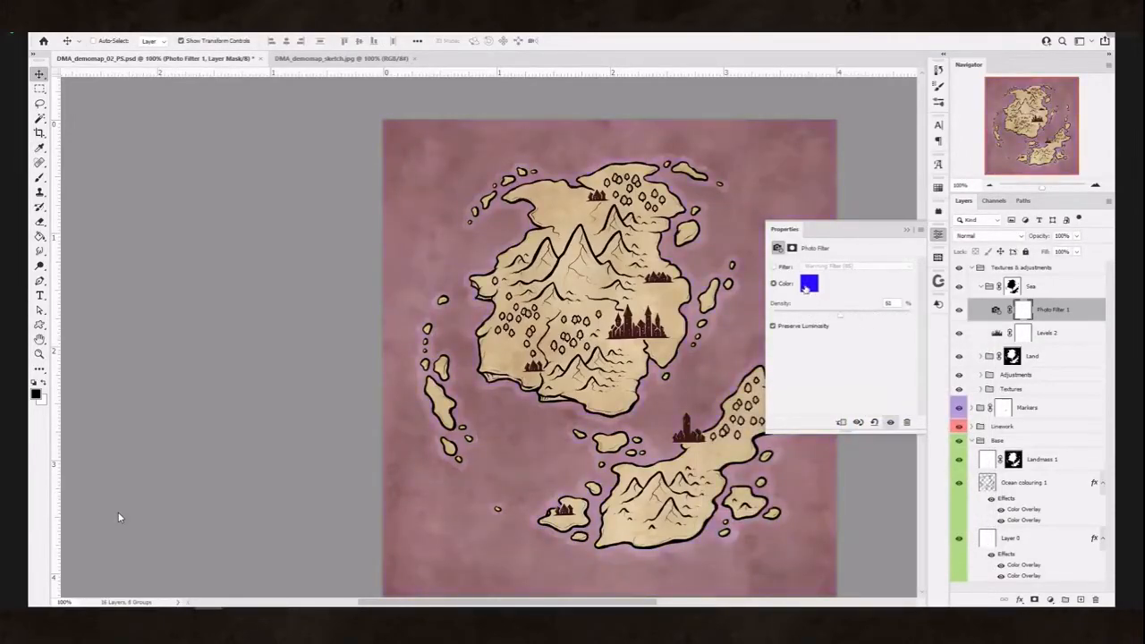
# - Try darker and more muted blue-violet filter colours, cancel the colour change, and delete the Photo Filter layer
pyautogui.click(808, 284)
pyautogui.click(759, 450)
pyautogui.click(752, 413)
pyautogui.click(803, 420)
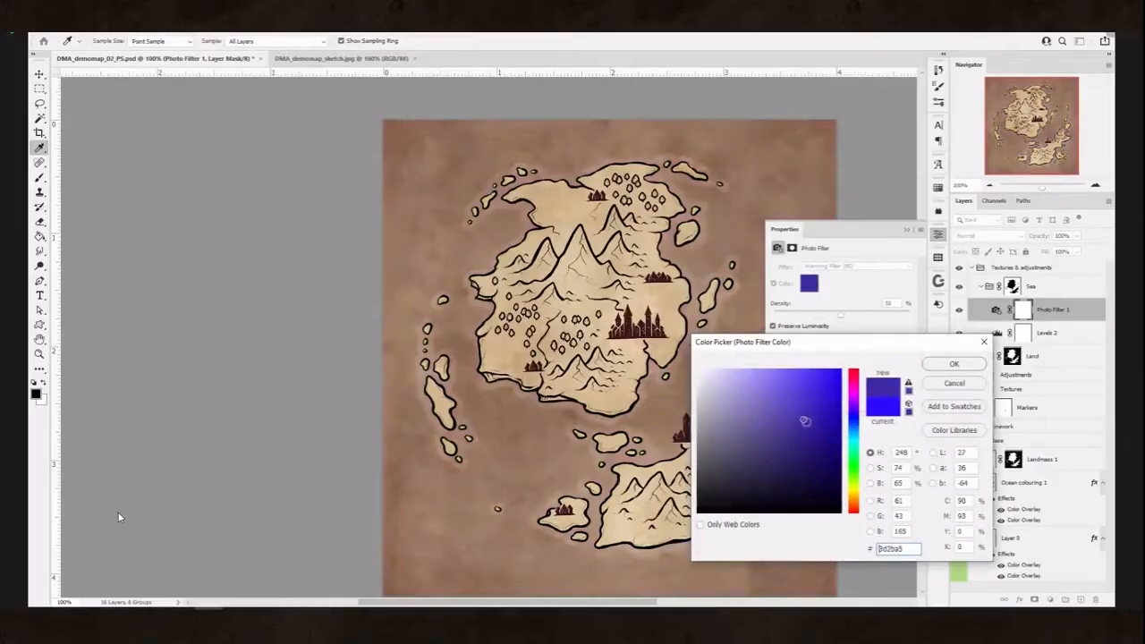
pyautogui.moveTo(802, 400); pyautogui.dragTo(723, 368)
pyautogui.click(748, 419)
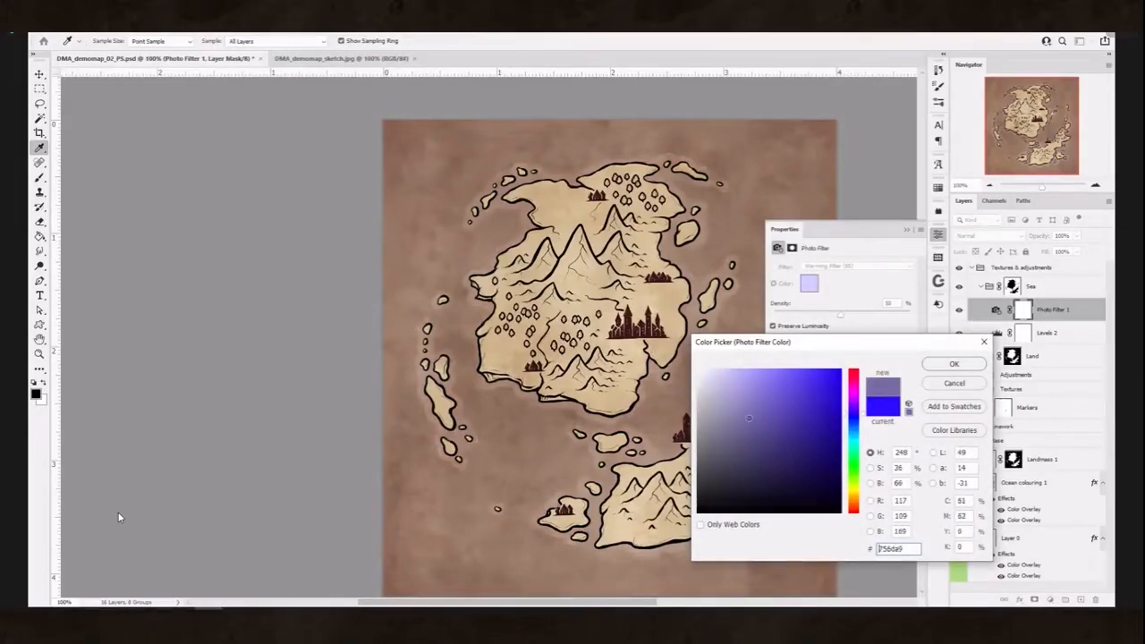
pyautogui.click(786, 415)
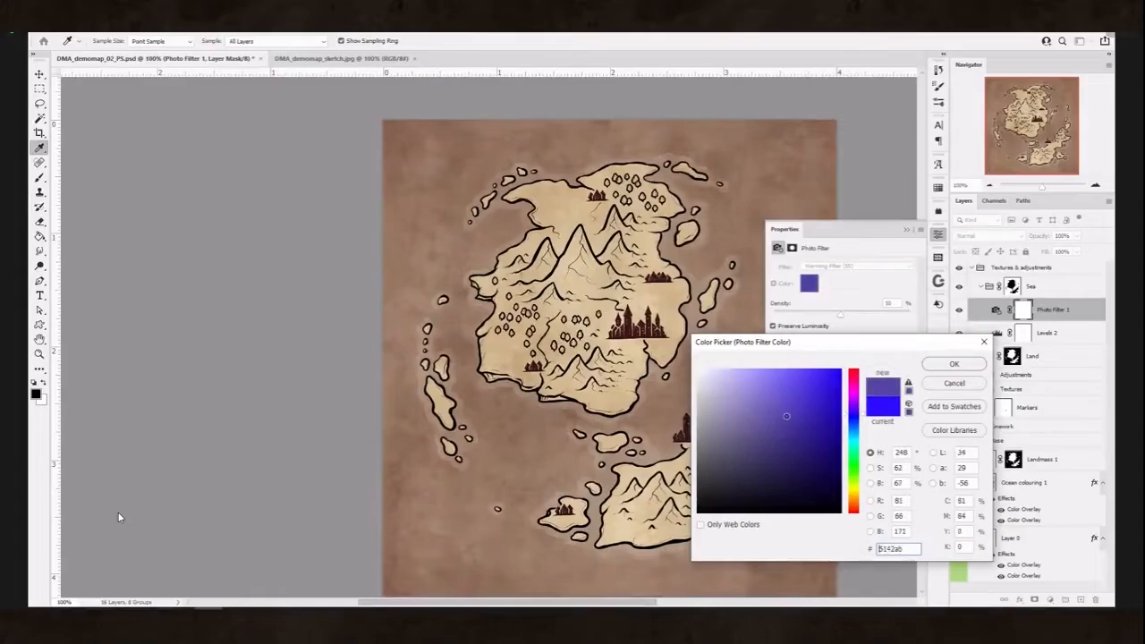
pyautogui.click(954, 383)
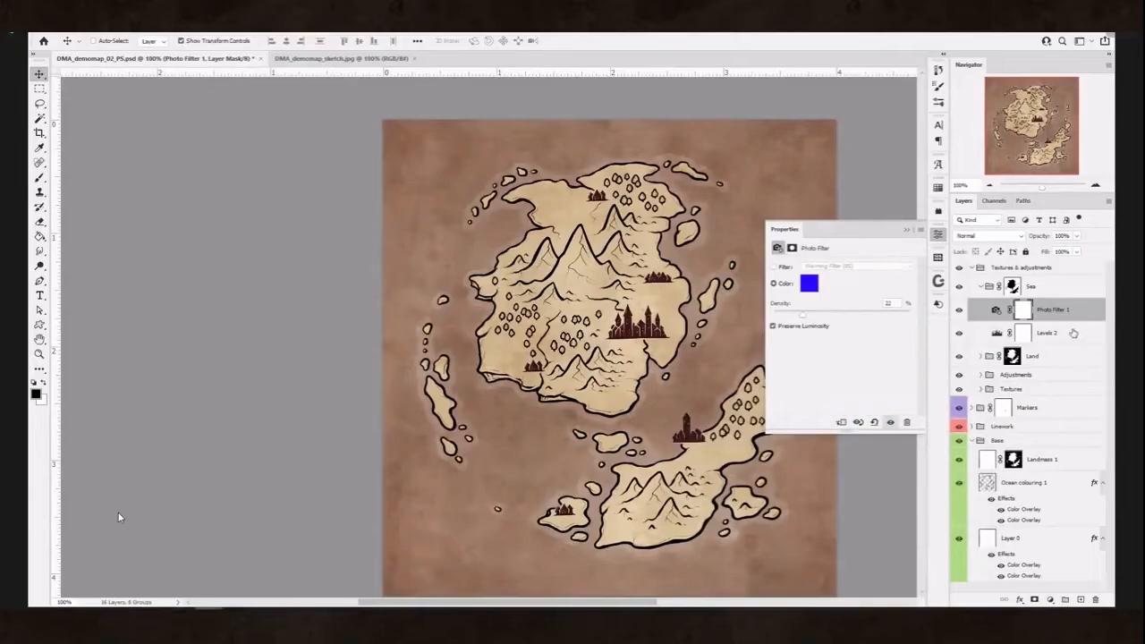
pyautogui.moveTo(1069, 313); pyautogui.dragTo(1096, 599)
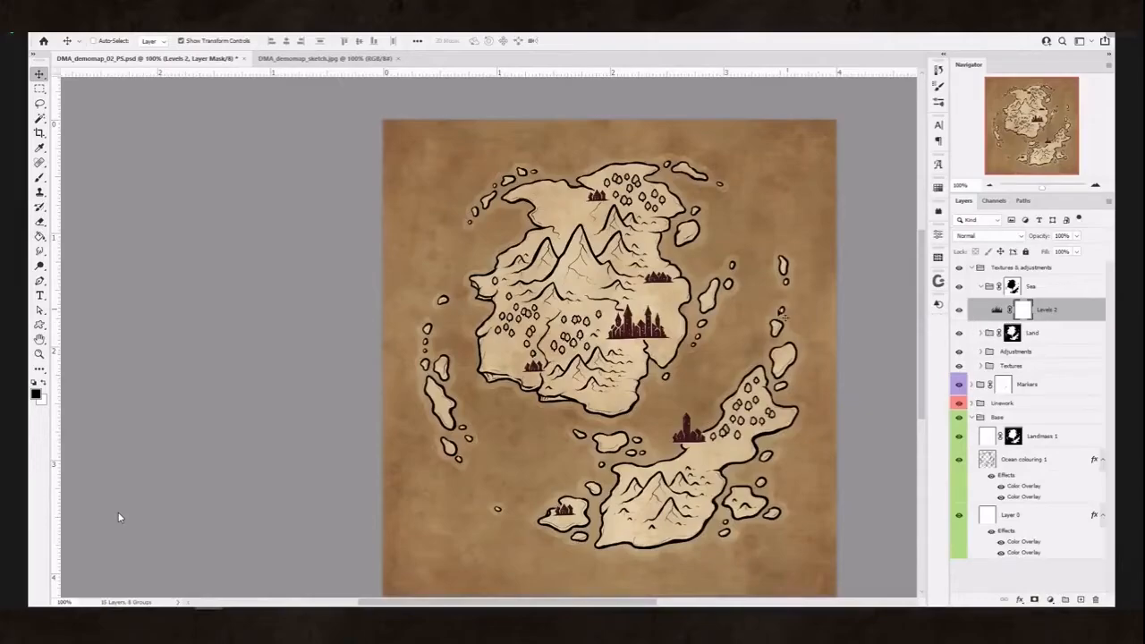
# - Add a Vibrance adjustment layer above Levels 2 in the Sea group, lower its vibrance slightly, and set its saturation to 0
pyautogui.click(1051, 600)
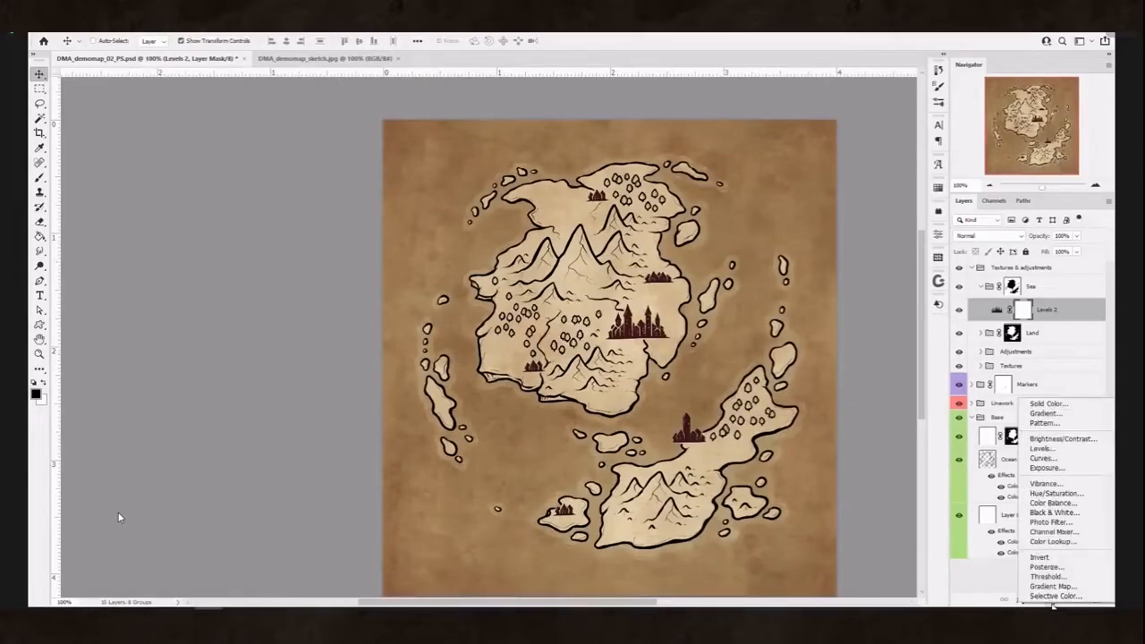
pyautogui.click(1046, 483)
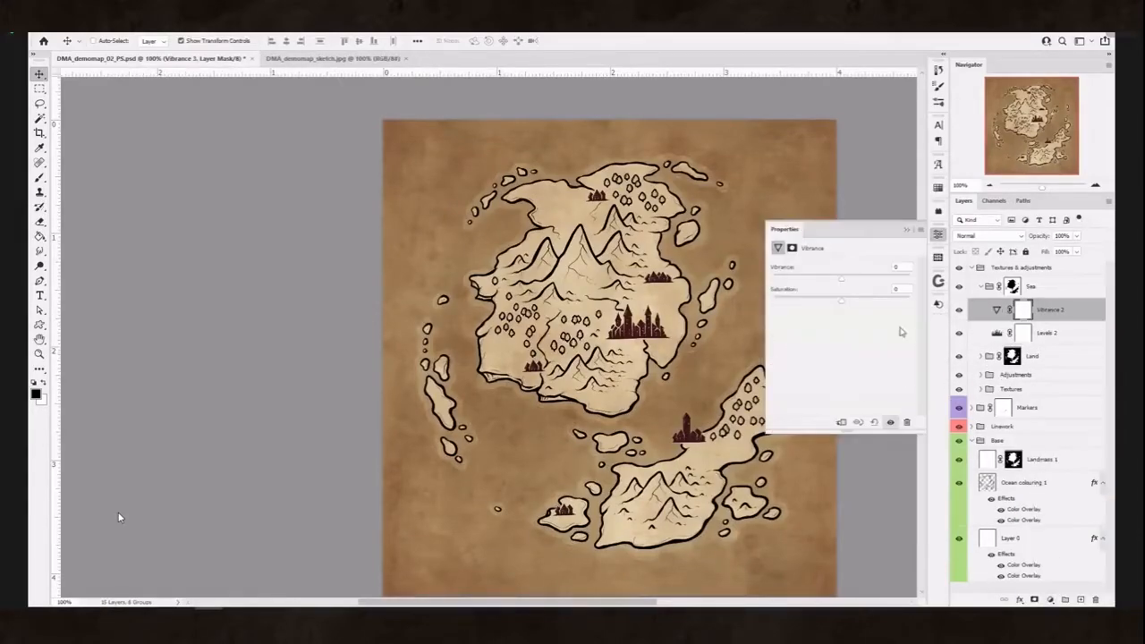
pyautogui.moveTo(841, 279)
pyautogui.mouseDown()
pyautogui.moveTo(830, 280)
pyautogui.moveTo(840, 280)
pyautogui.mouseUp()
pyautogui.moveTo(842, 305); pyautogui.dragTo(841, 306)
pyautogui.click(903, 288)
pyautogui.write('0')
# - Compare the sea with and without the Vibrance adjustment, and collapse the Textures & adjustments group
pyautogui.click(890, 423)
pyautogui.click(889, 423)
pyautogui.click(889, 423)
pyautogui.click(889, 423)
pyautogui.click(890, 423)
pyautogui.click(890, 423)
pyautogui.click(906, 230)
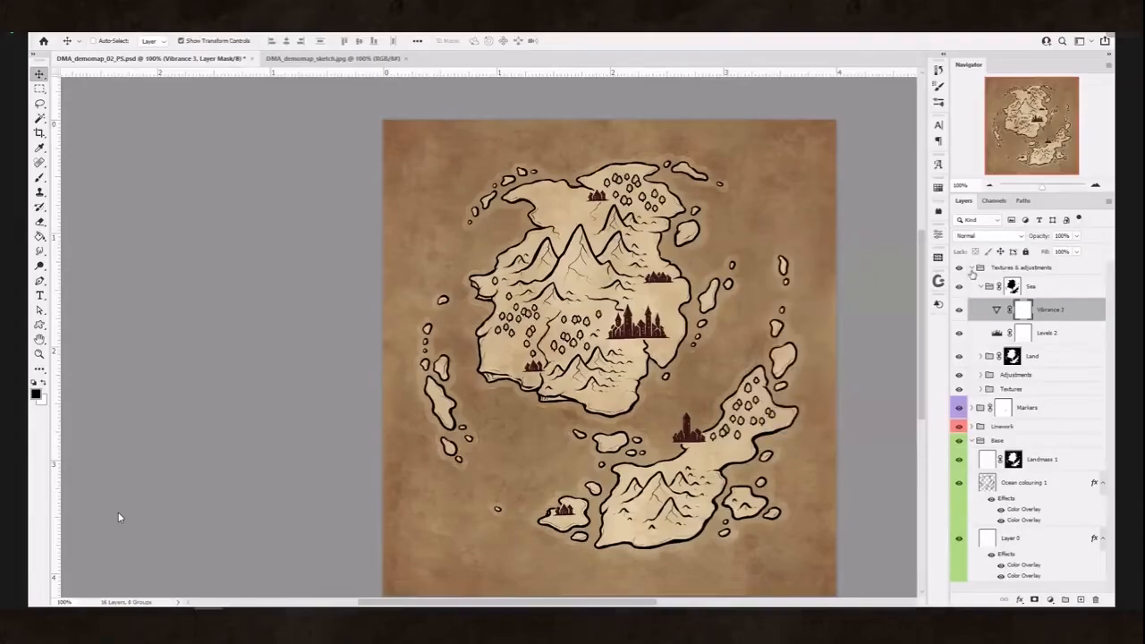
pyautogui.click(972, 269)
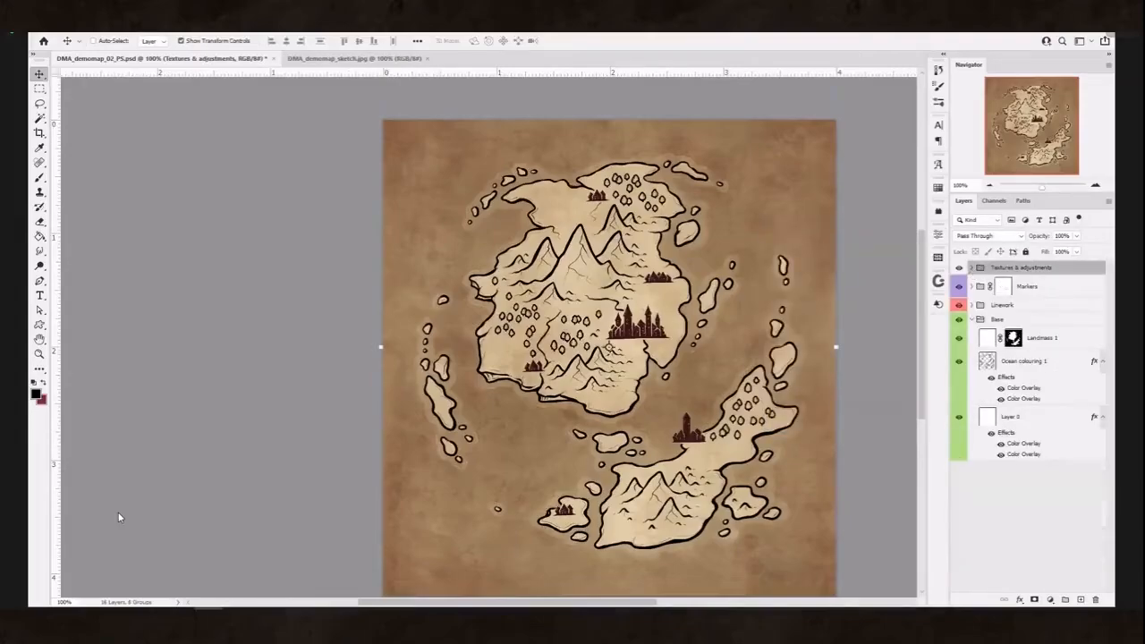